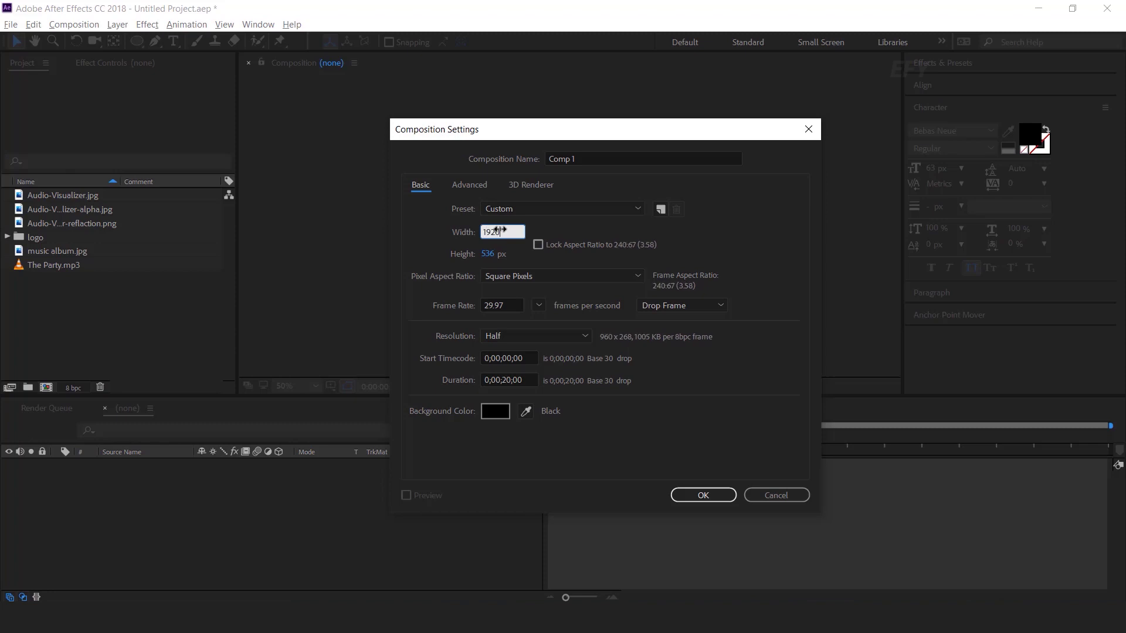
Step: Set the new composition's height to 1080 px, name it "main comp" and create it
text(1080)
key(shift+Tab)
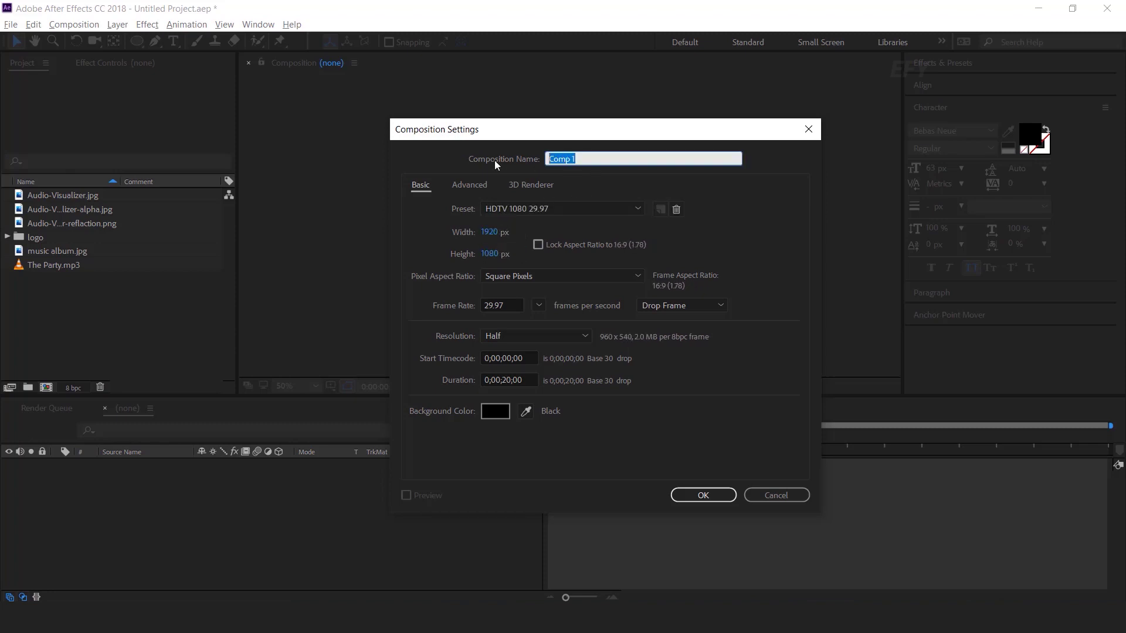
text(main comp)
key(Return)
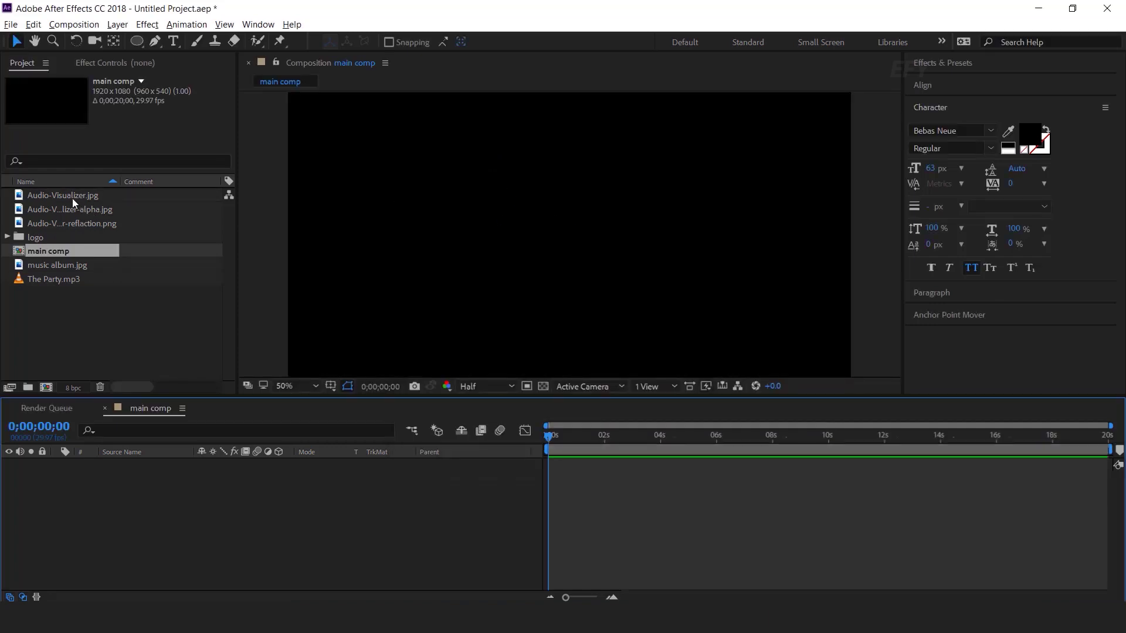
Step: Add Audio-Visualizer.jpg to the main comp timeline and create an adjustment layer above it
click(32, 195)
drag(20, 199, 314, 494)
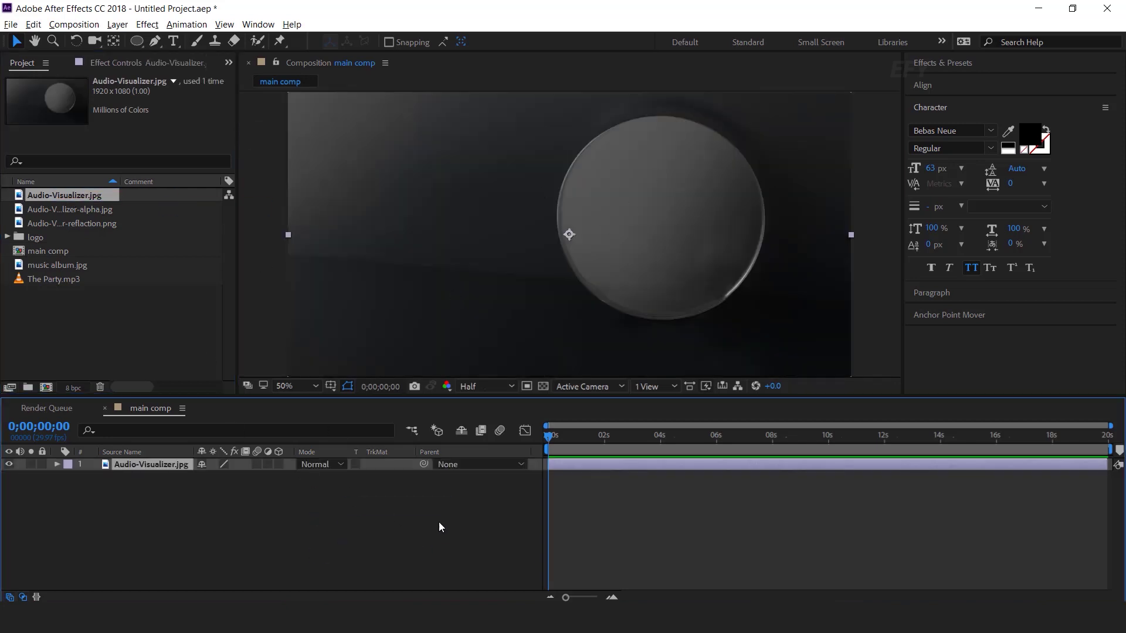
right_click(451, 483)
mouse_move(503, 345)
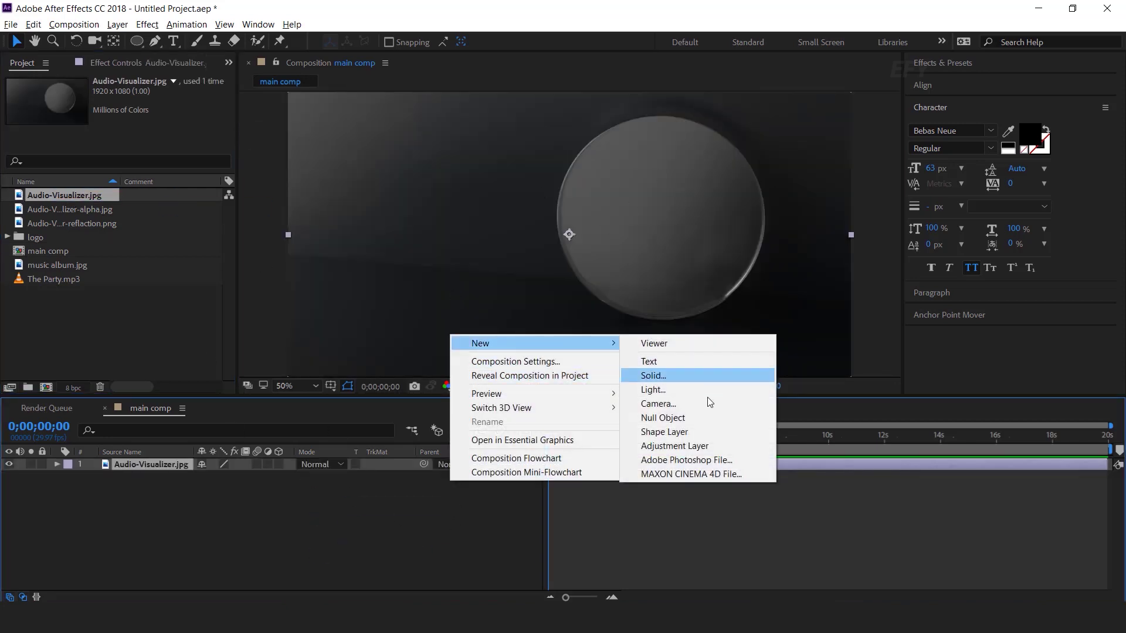
click(706, 447)
Step: Apply the Fill effect to the adjustment layer and set the layer's blending mode to Add
key(ctrl+space)
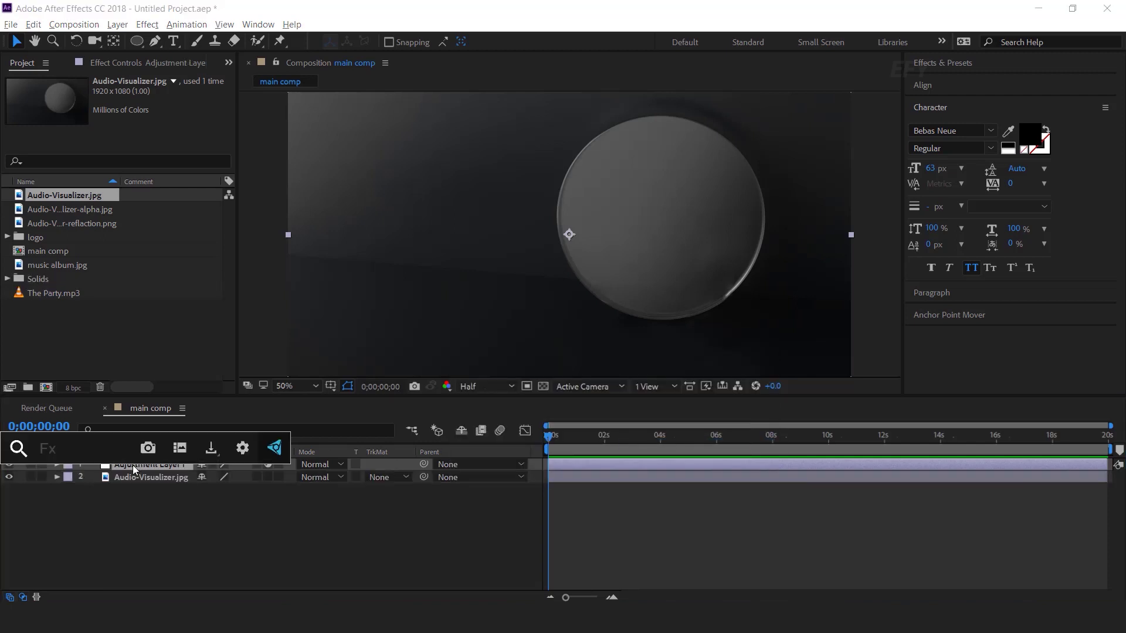
text(fill)
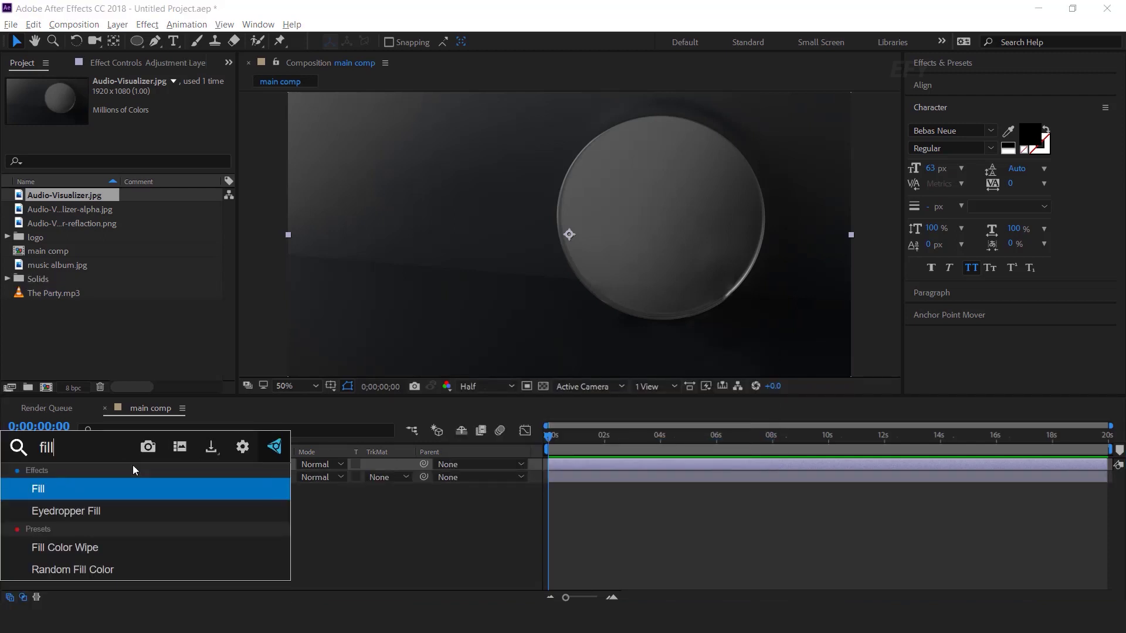
key(Return)
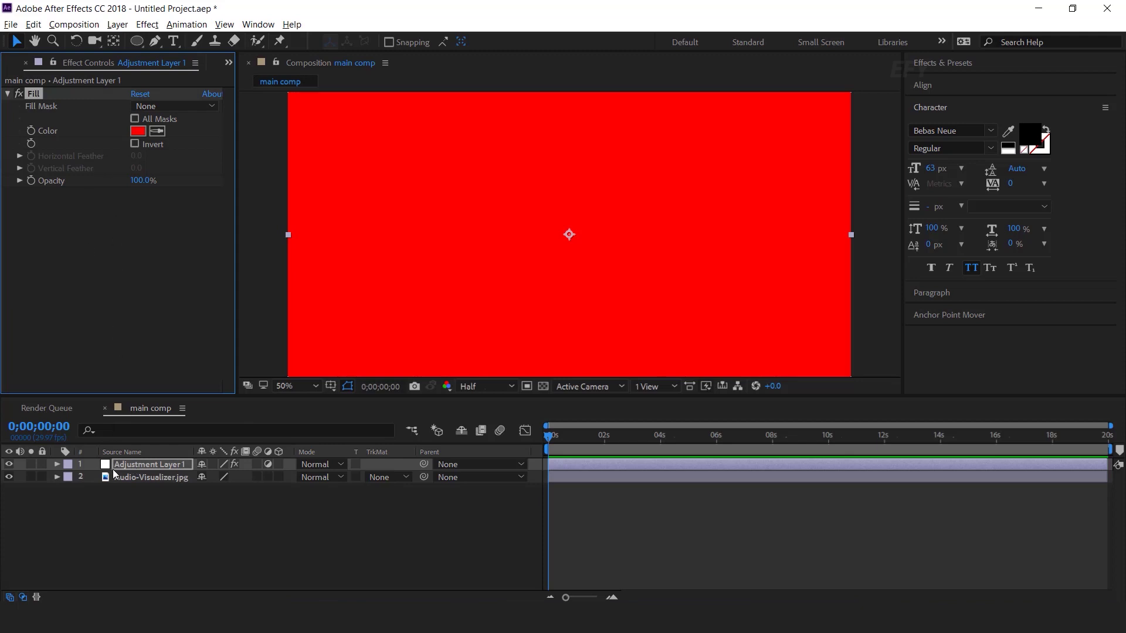
click(130, 465)
click(329, 464)
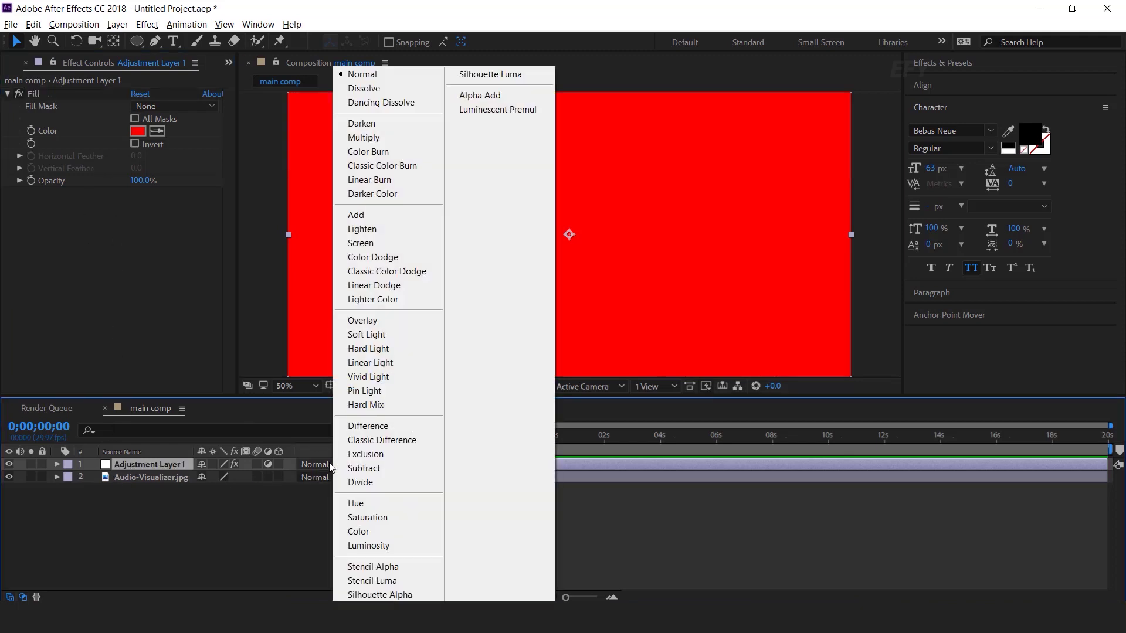
click(362, 218)
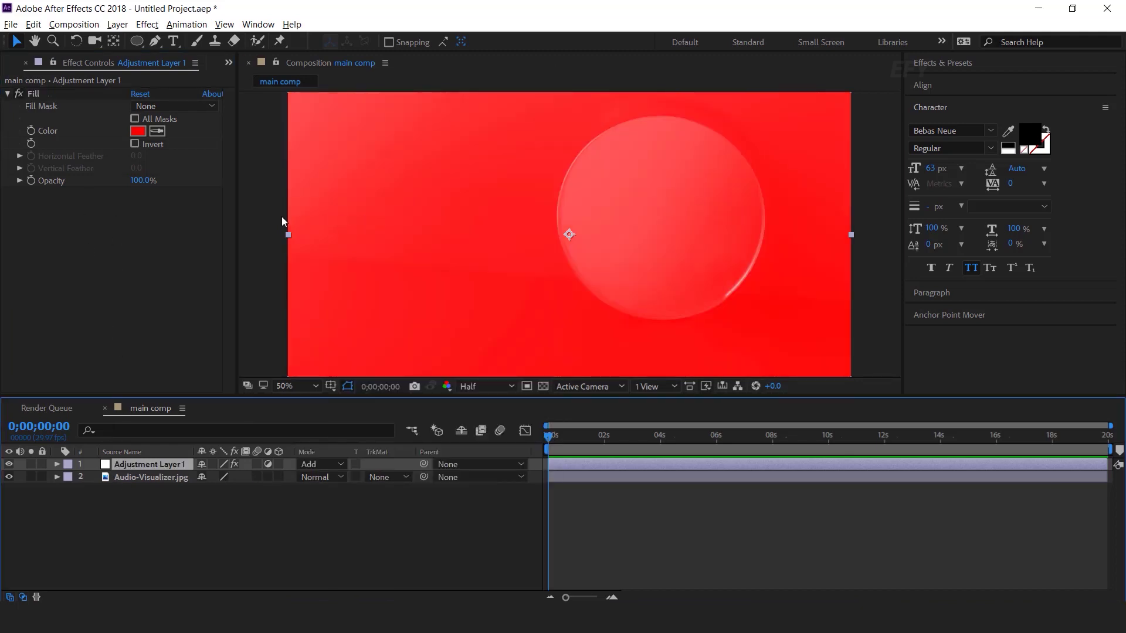
Step: Set the Fill effect's color to the dark blue 010F17
click(138, 130)
click(211, 240)
click(256, 174)
drag(211, 242, 225, 256)
drag(262, 178, 262, 172)
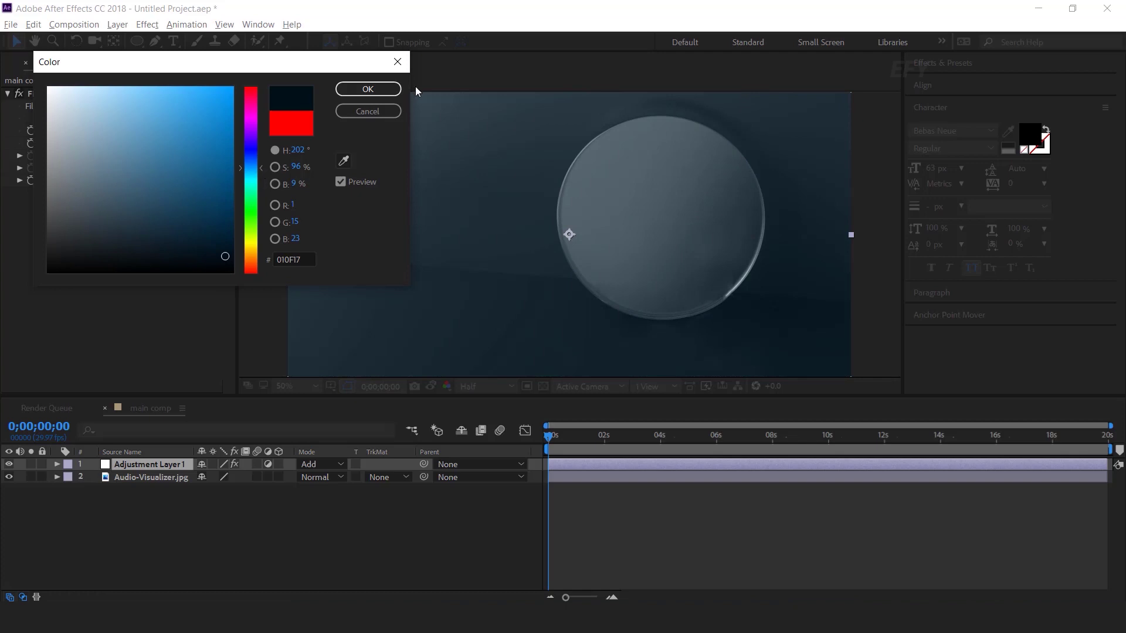
click(369, 91)
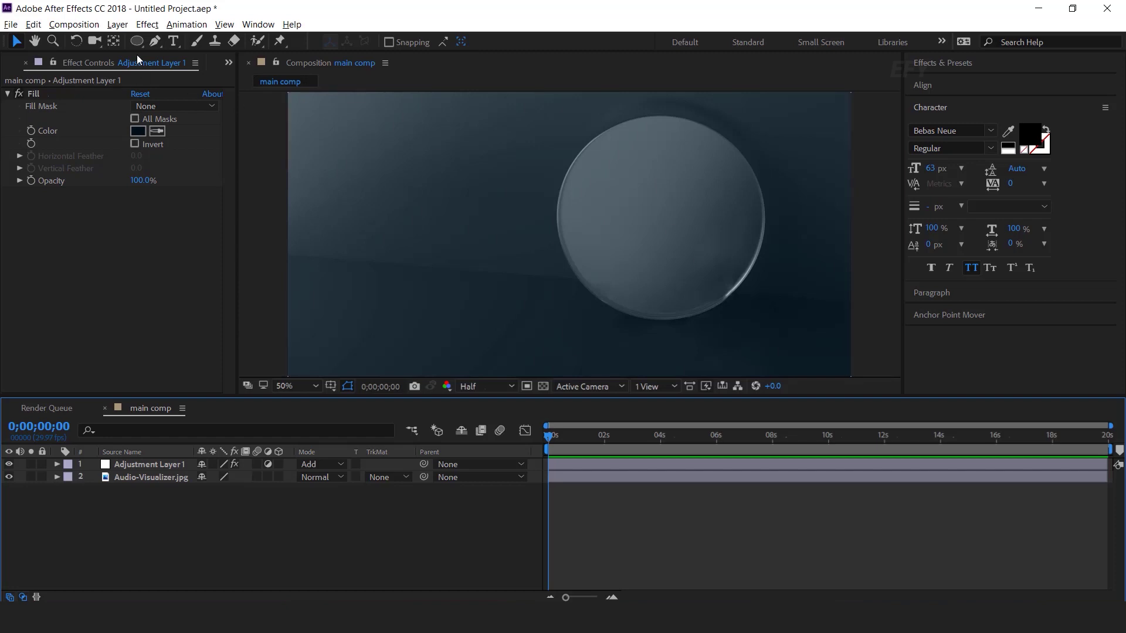
Step: Create a new composition named "image placeholder" with a width and height of 1500 px
key(ctrl+0)
click(46, 387)
drag(598, 158, 535, 158)
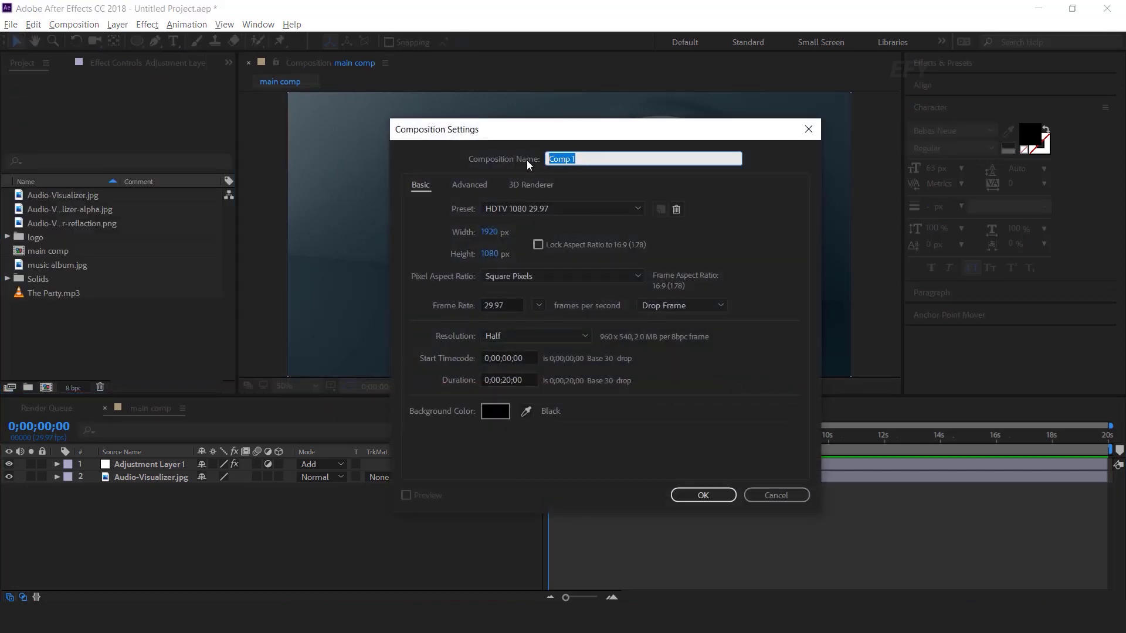
text(image placeholder)
click(490, 234)
text(1500)
key(Tab)
text(1500)
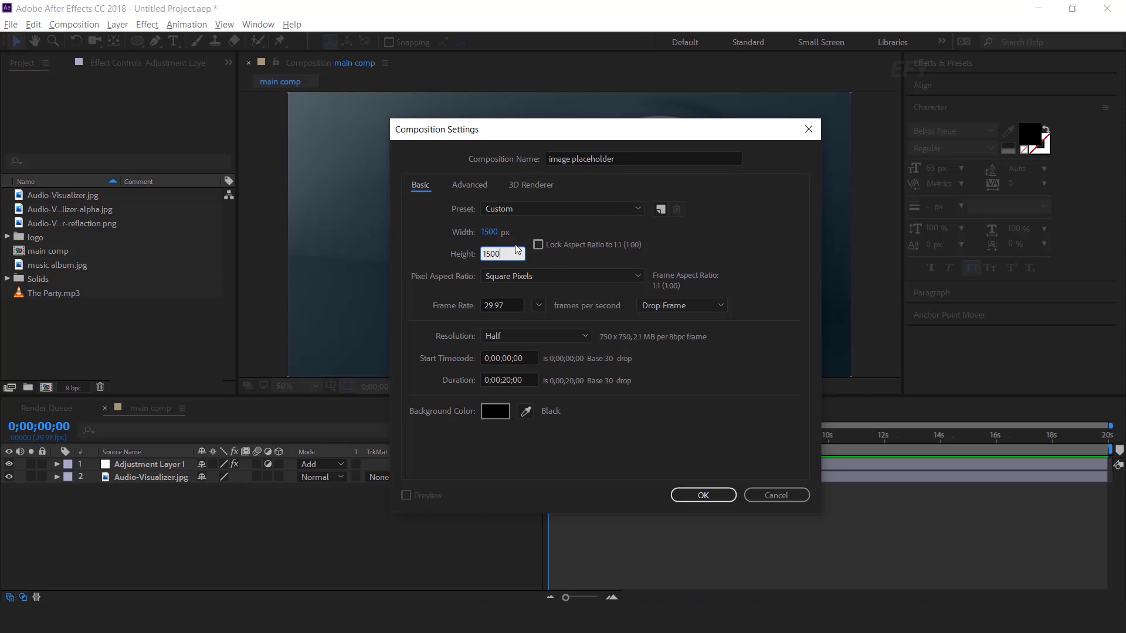
key(Return)
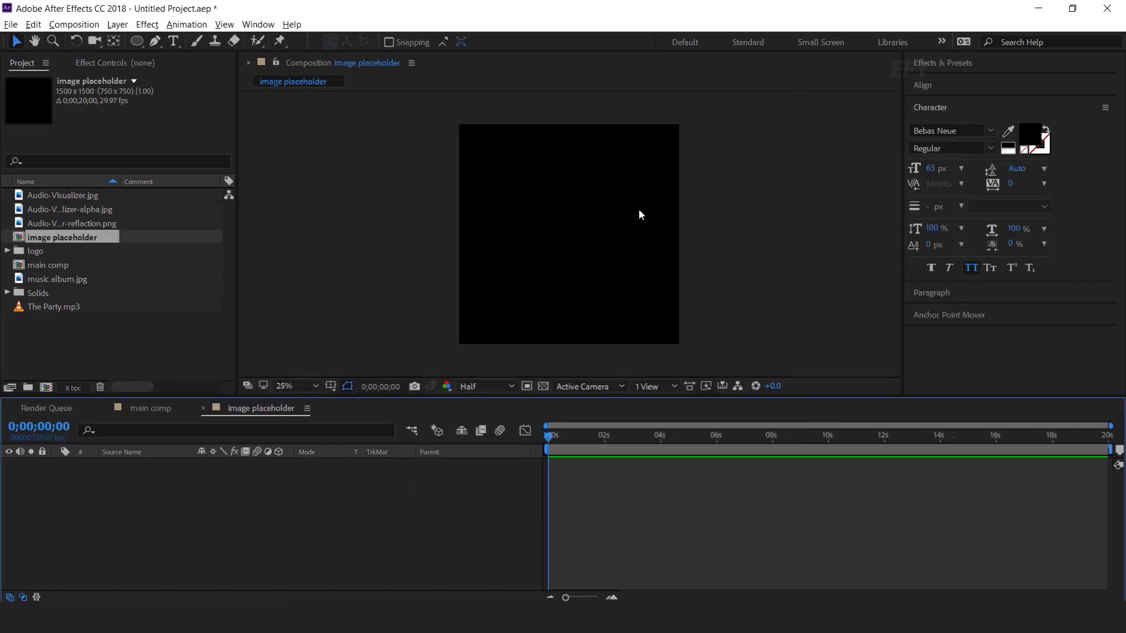
Step: Add music album.jpg to the image placeholder composition and apply the Motion Tile effect to it
click(26, 280)
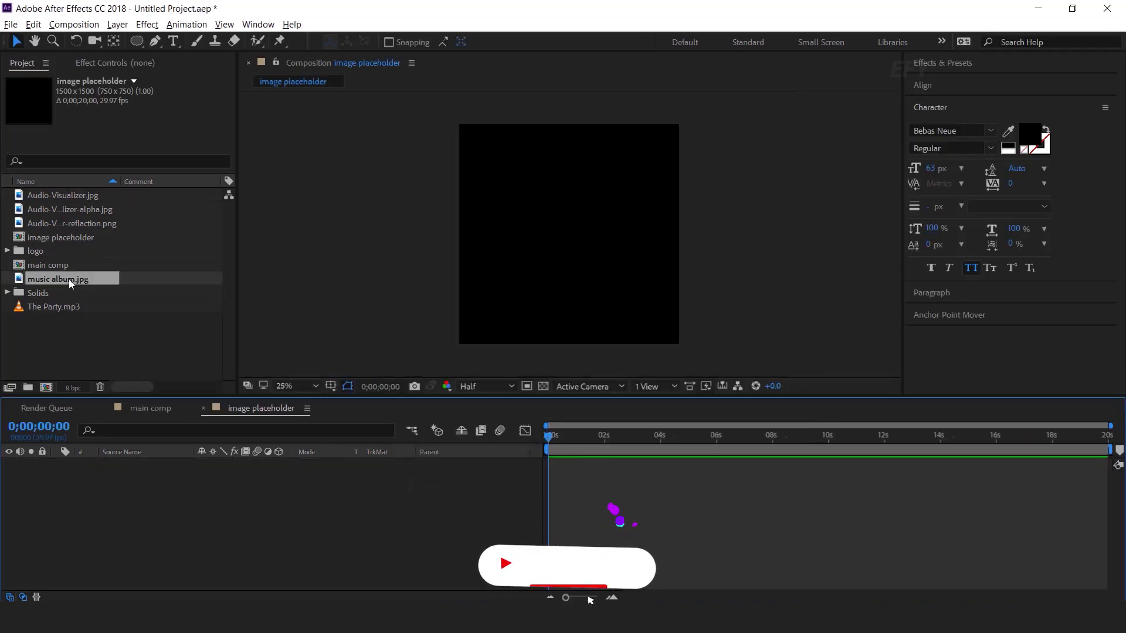
drag(25, 284, 221, 520)
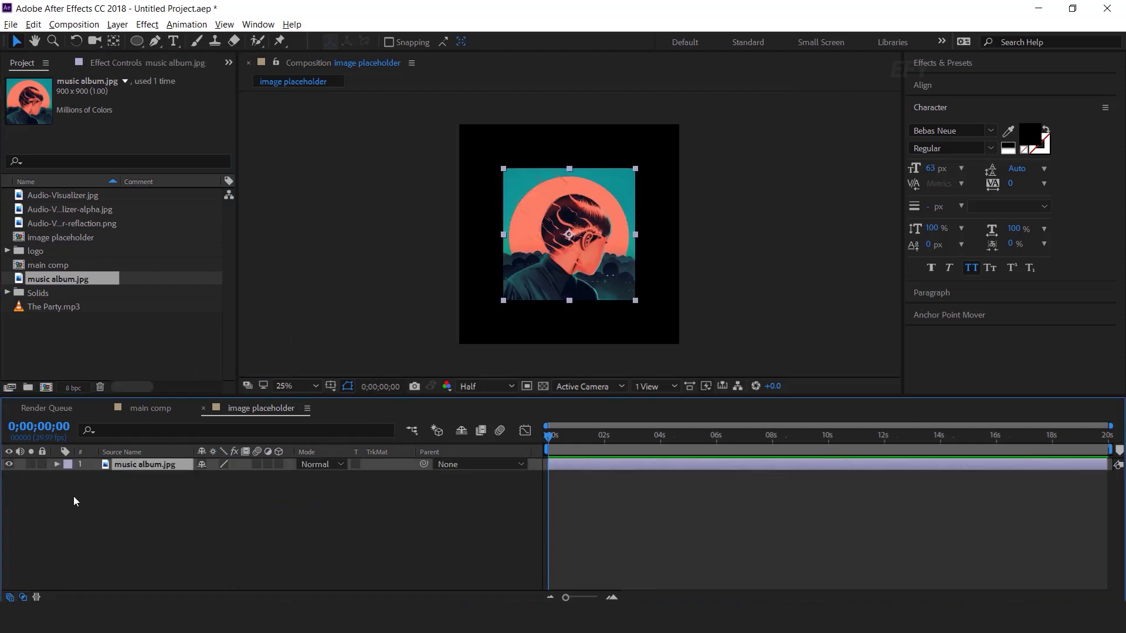
key(ctrl+space)
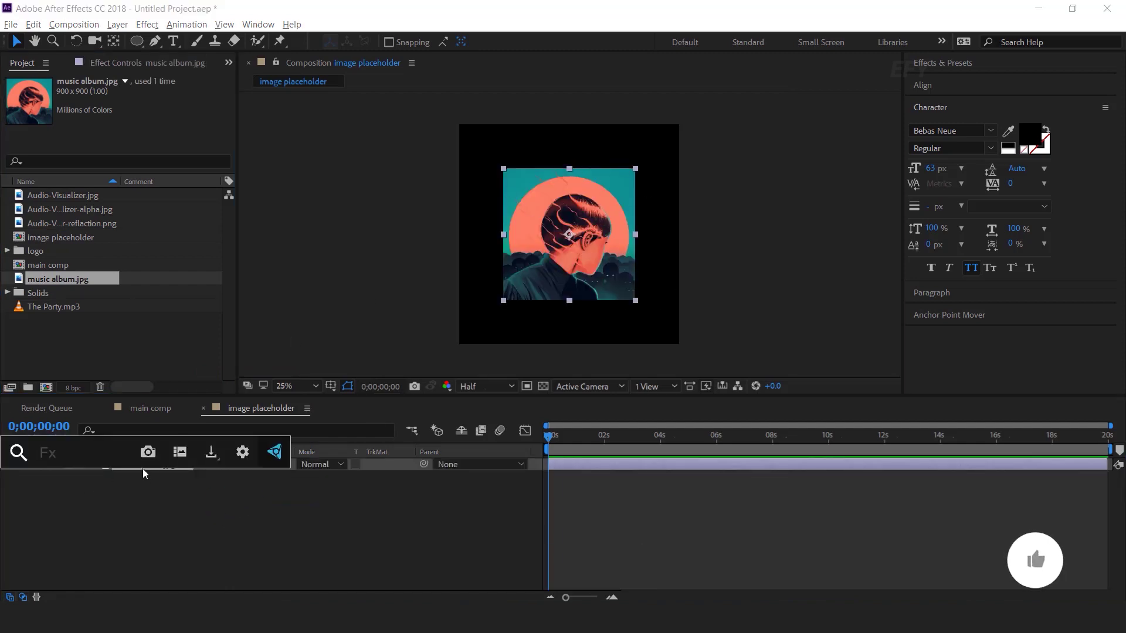
text(motion)
key(Return)
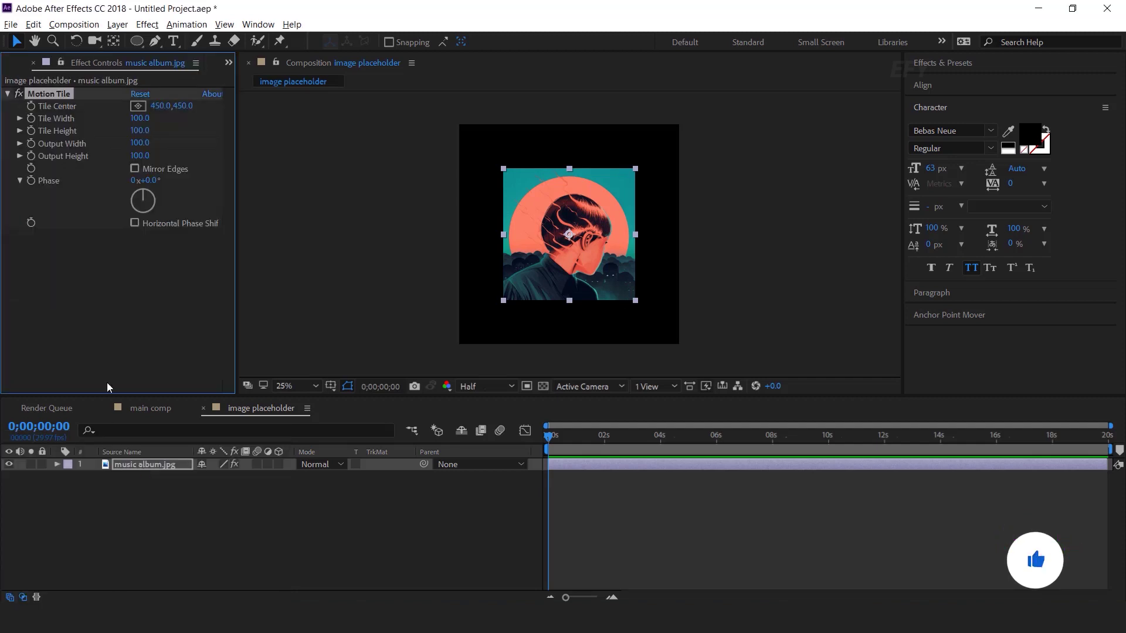
Step: Mirror the Motion Tile edges with output width 200 and output height 180, and scale up the album image to nearly fill the frame
click(134, 168)
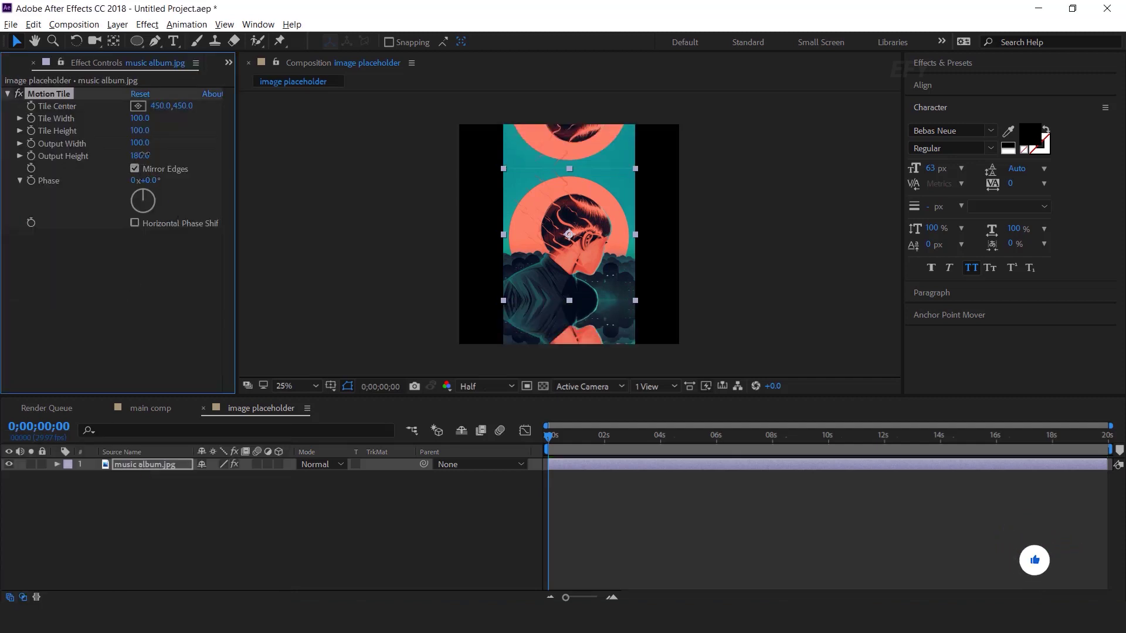
text(200)
key(Return)
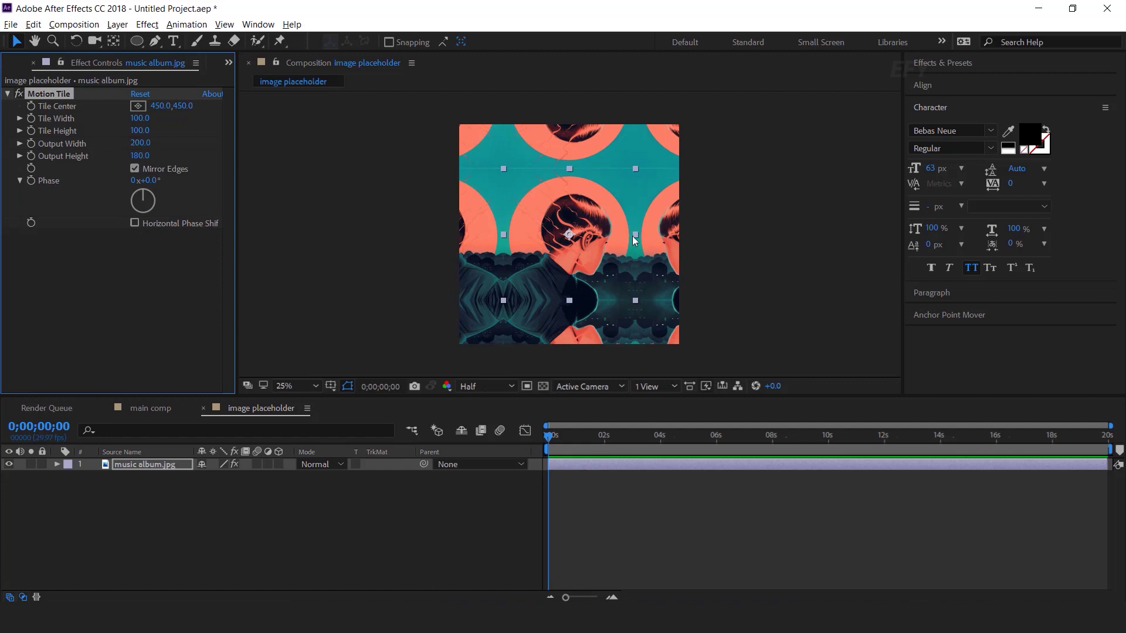
drag(634, 235, 664, 241)
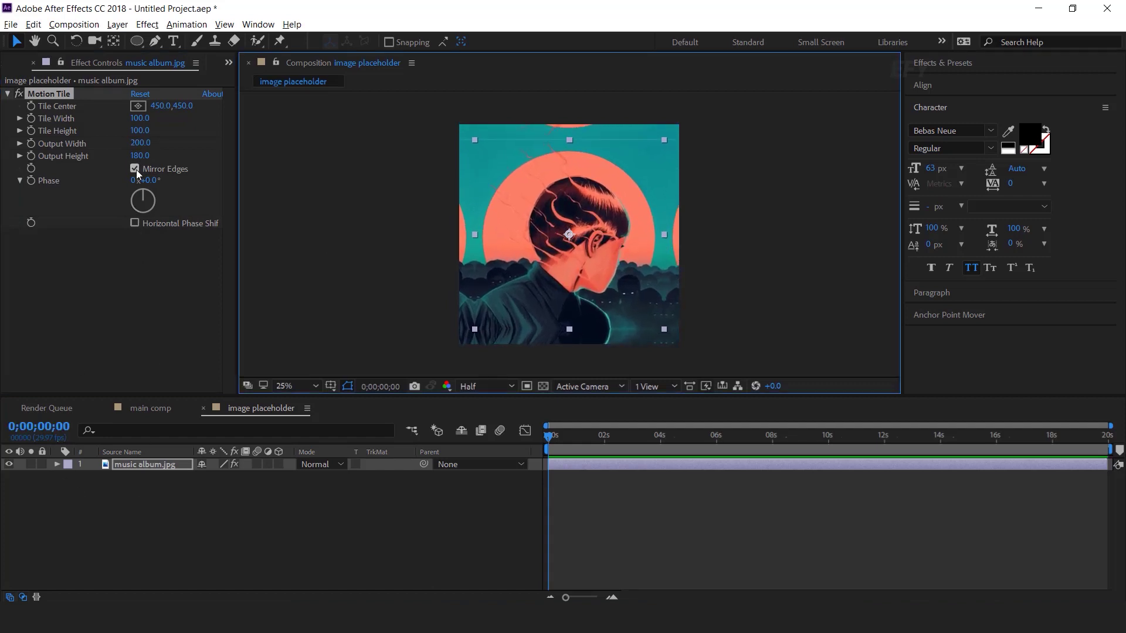
Step: Add the image placeholder composition as the topmost layer of main comp and make it a 3D layer
click(148, 408)
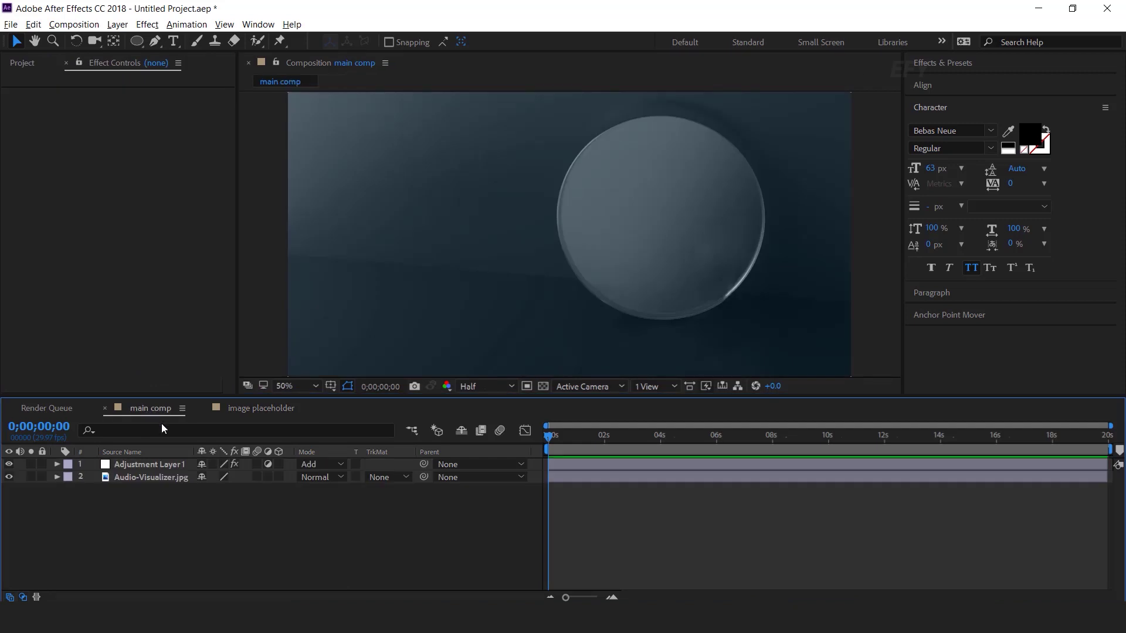
click(25, 62)
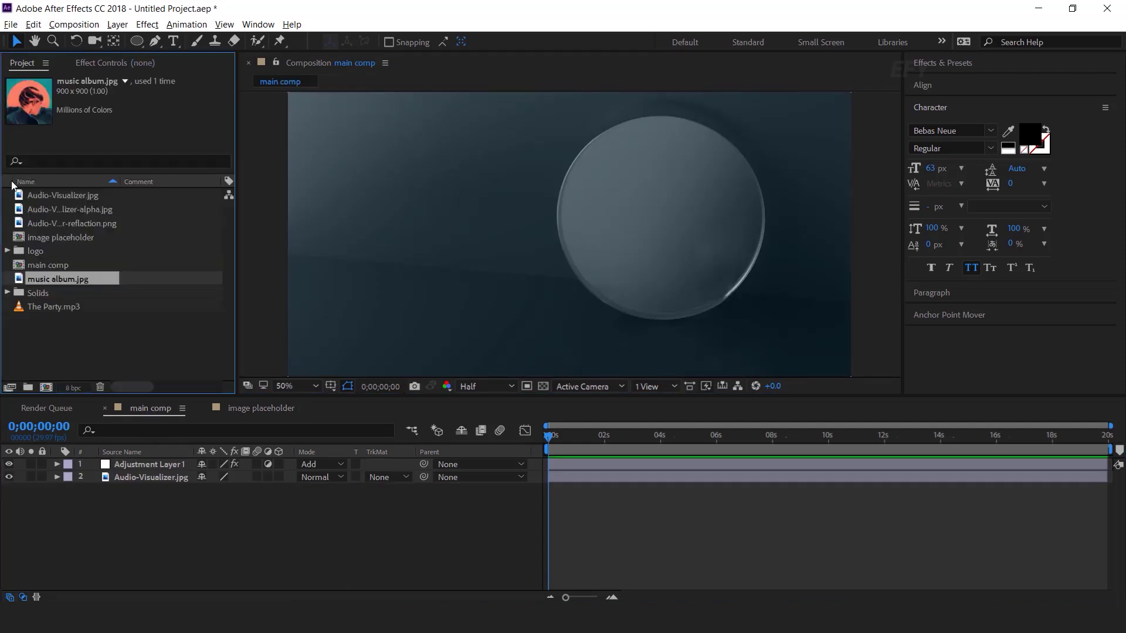
click(65, 239)
drag(32, 245, 143, 463)
click(278, 464)
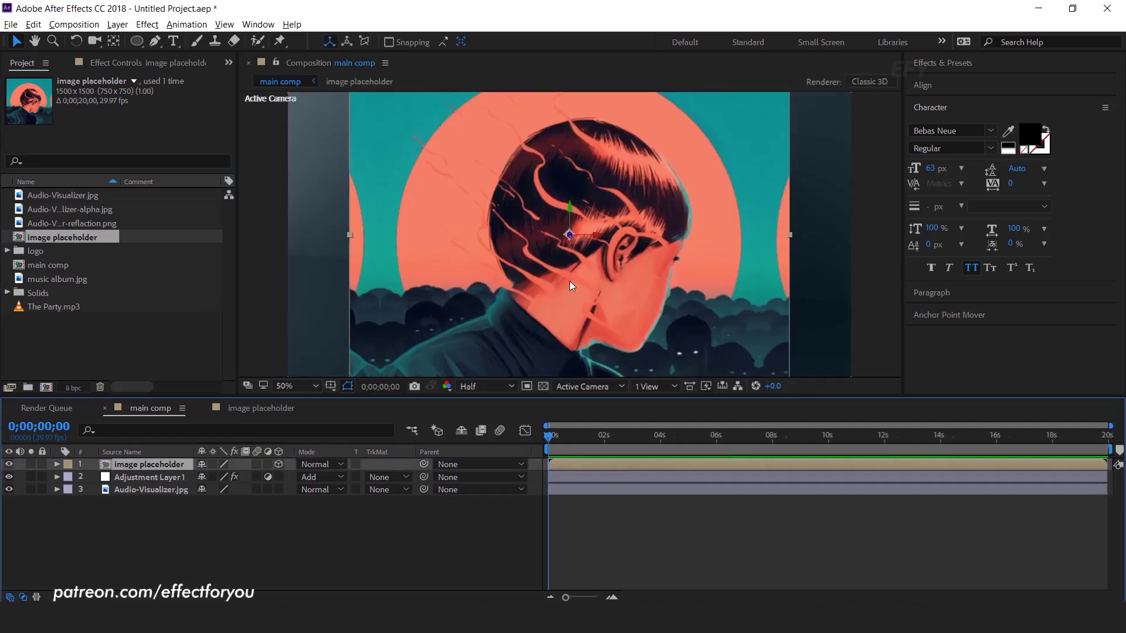
Step: Scale down the image placeholder layer and move it over the background's round disc
key(comma)
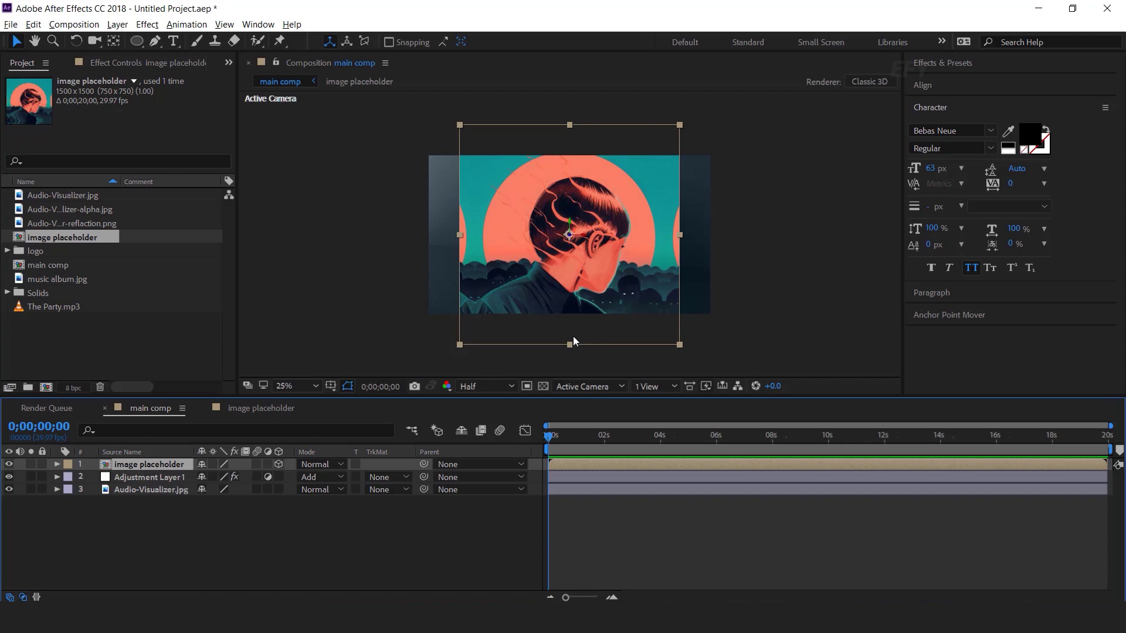
drag(677, 233, 635, 274)
click(223, 547)
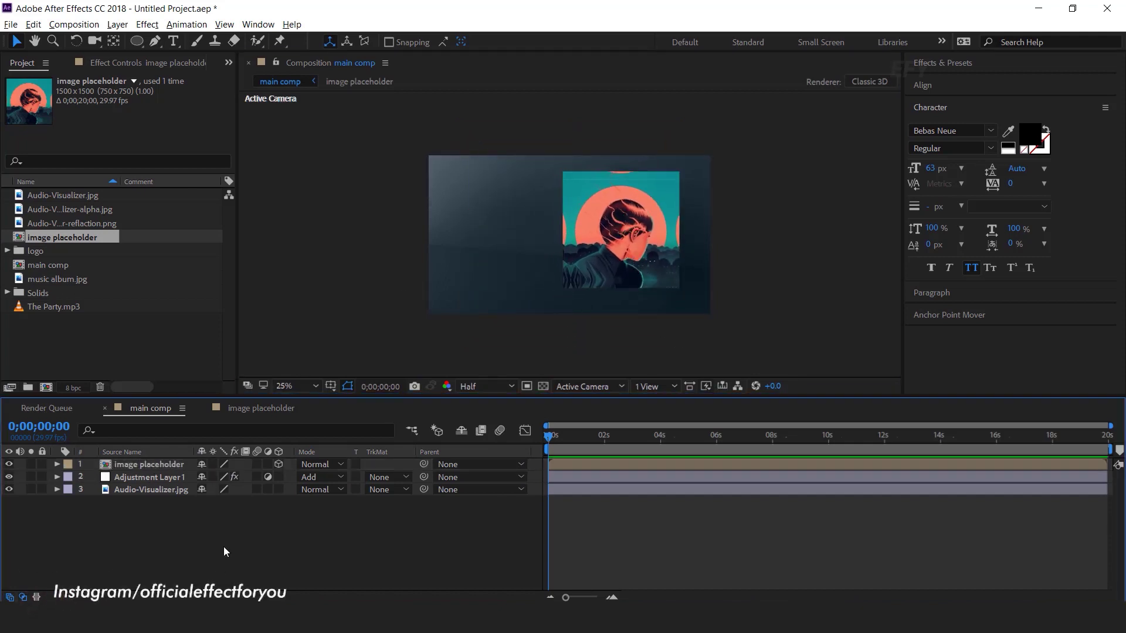
Step: Add Audio-Visualizer-alpha.jpg above the image placeholder layer and use it as that layer's Luma Matte
click(97, 212)
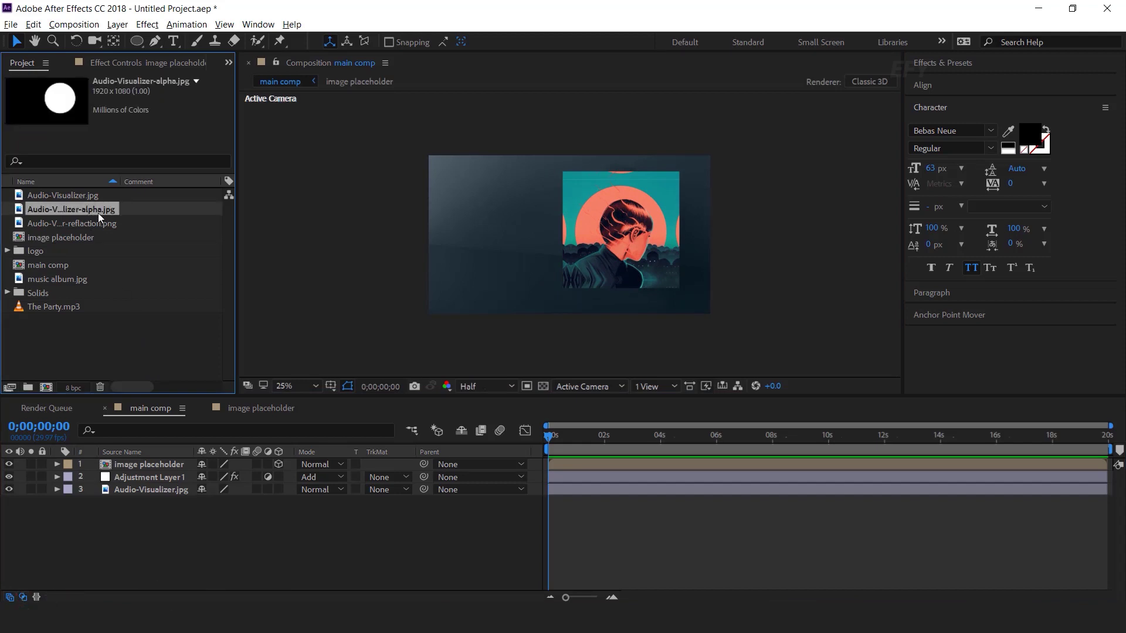
drag(49, 208, 170, 465)
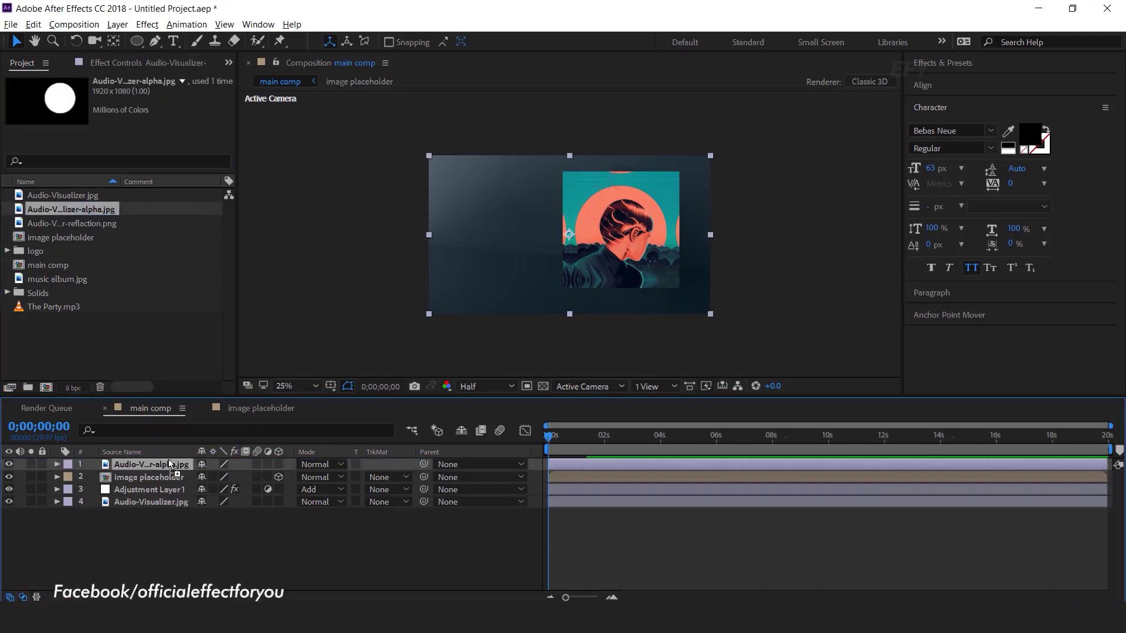
click(147, 478)
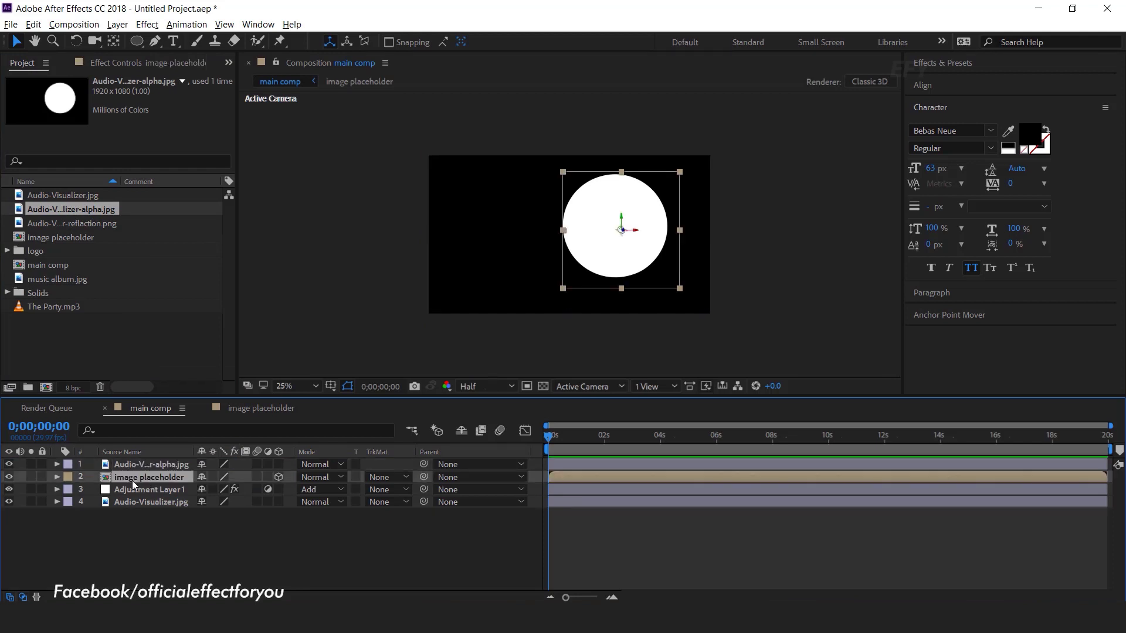
click(410, 482)
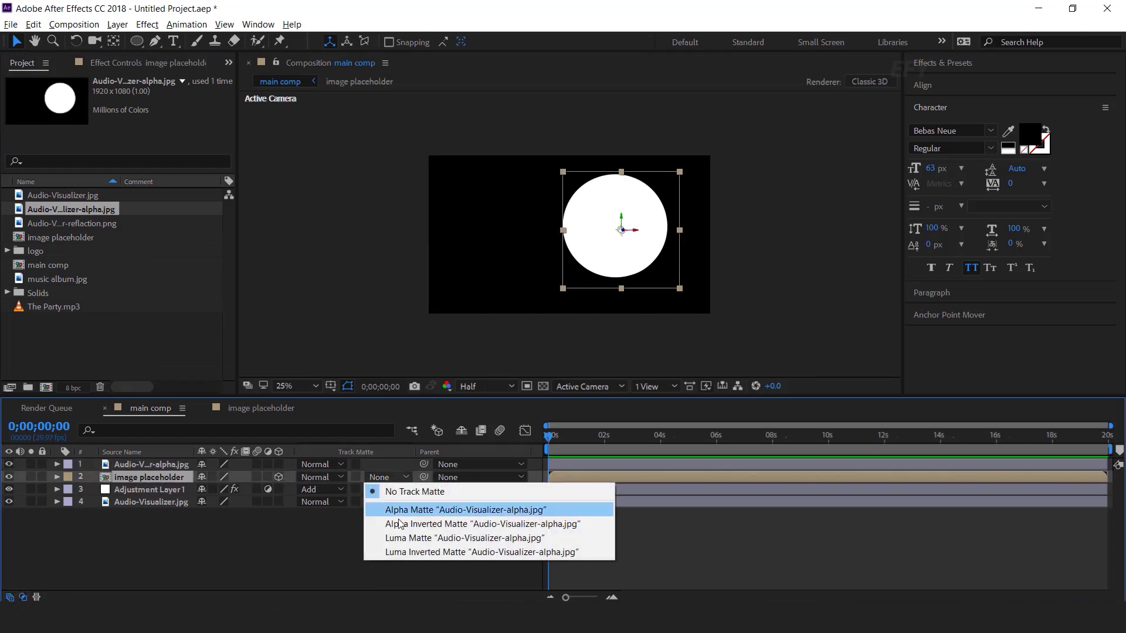
click(486, 538)
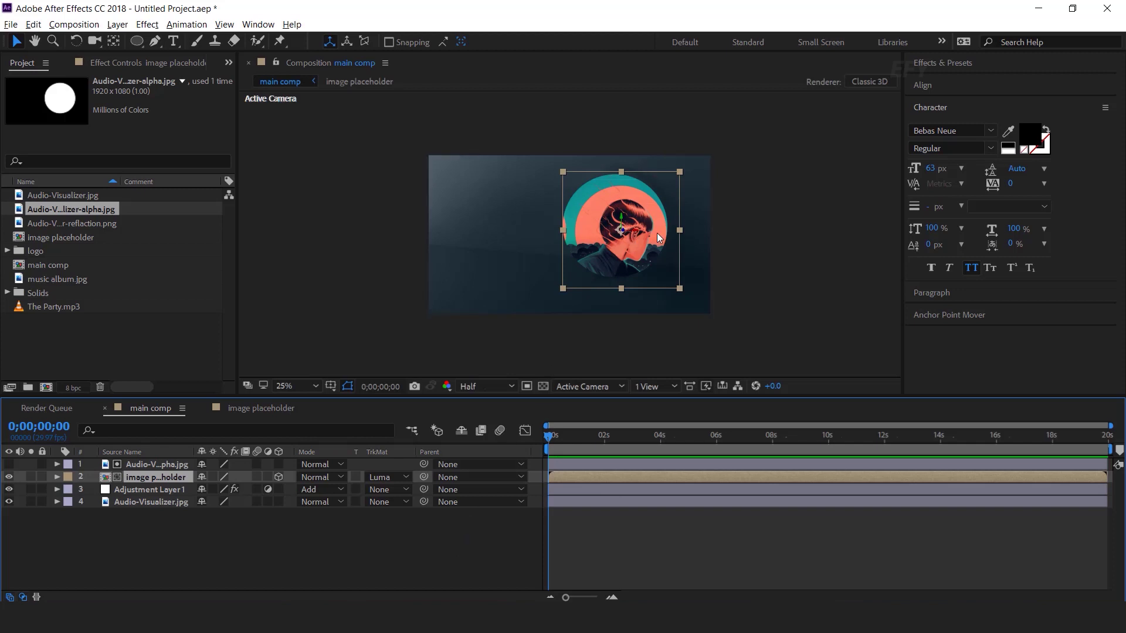
Step: Reposition the image placeholder layer so the album artwork is centered within the circular matte
key(period)
drag(685, 251, 684, 241)
click(220, 563)
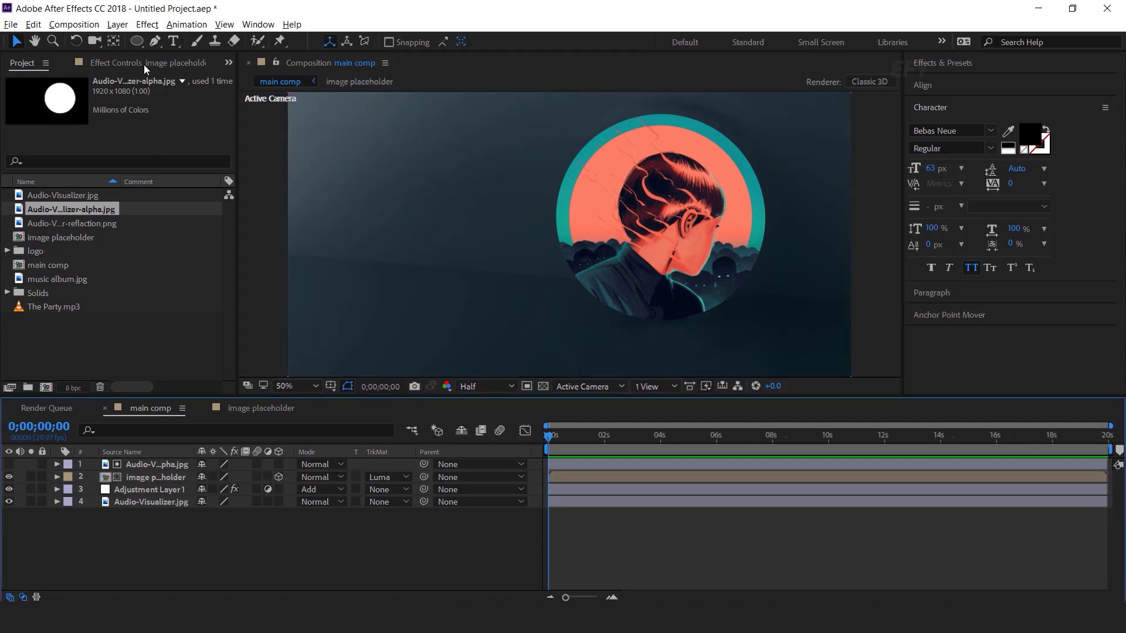
Step: Draw a circular mask on the image placeholder layer from its center, slightly smaller than the disc behind it
click(139, 42)
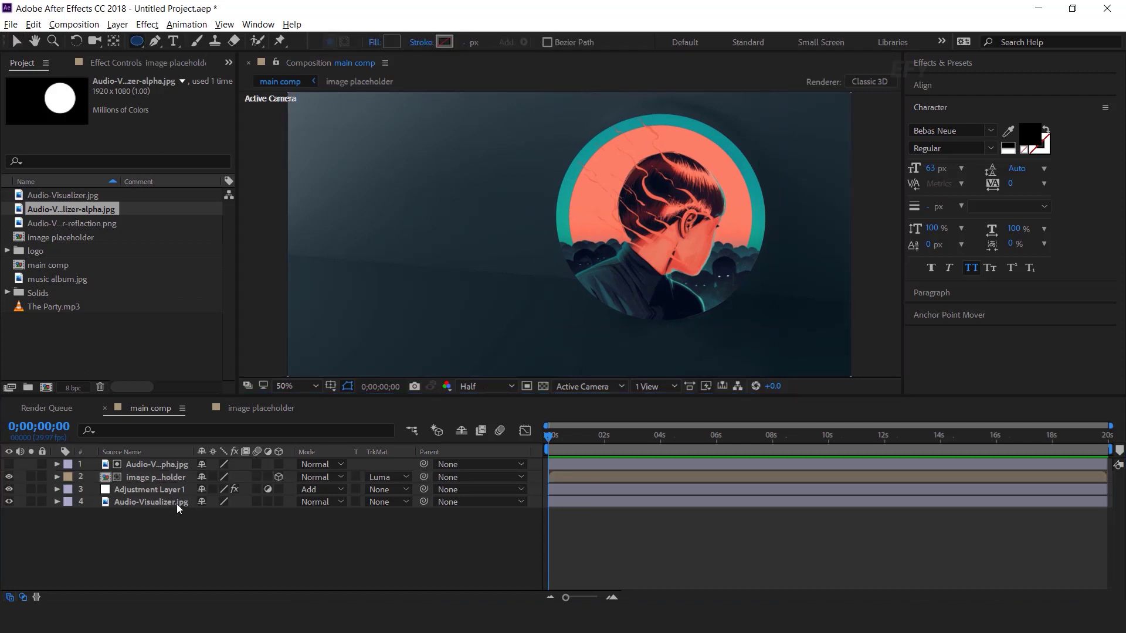
click(158, 478)
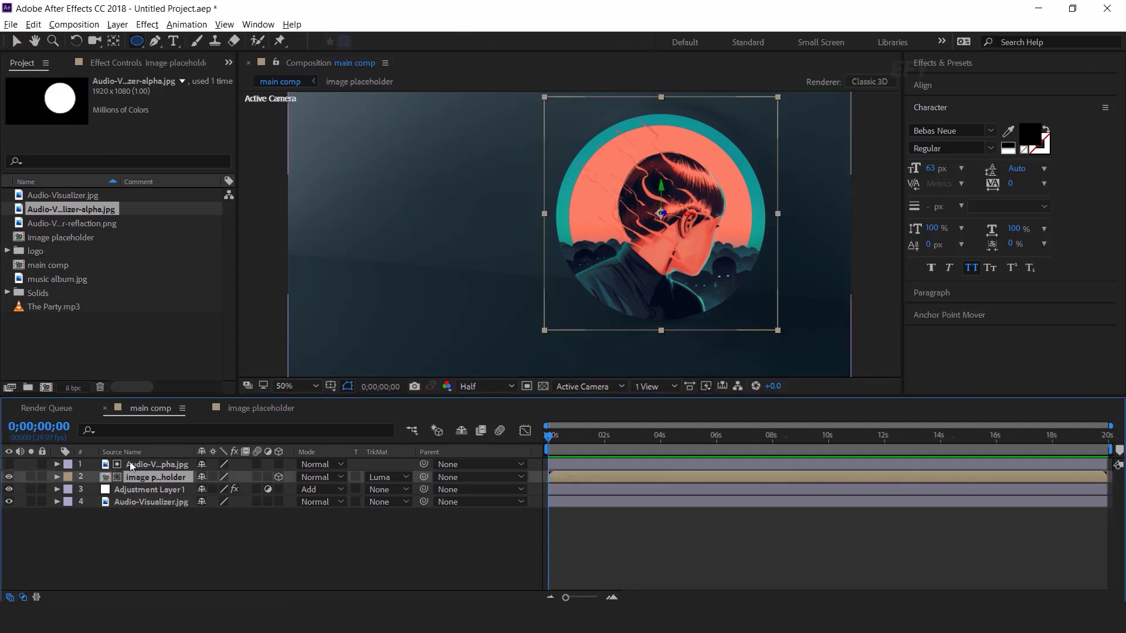
drag(661, 214, 728, 309)
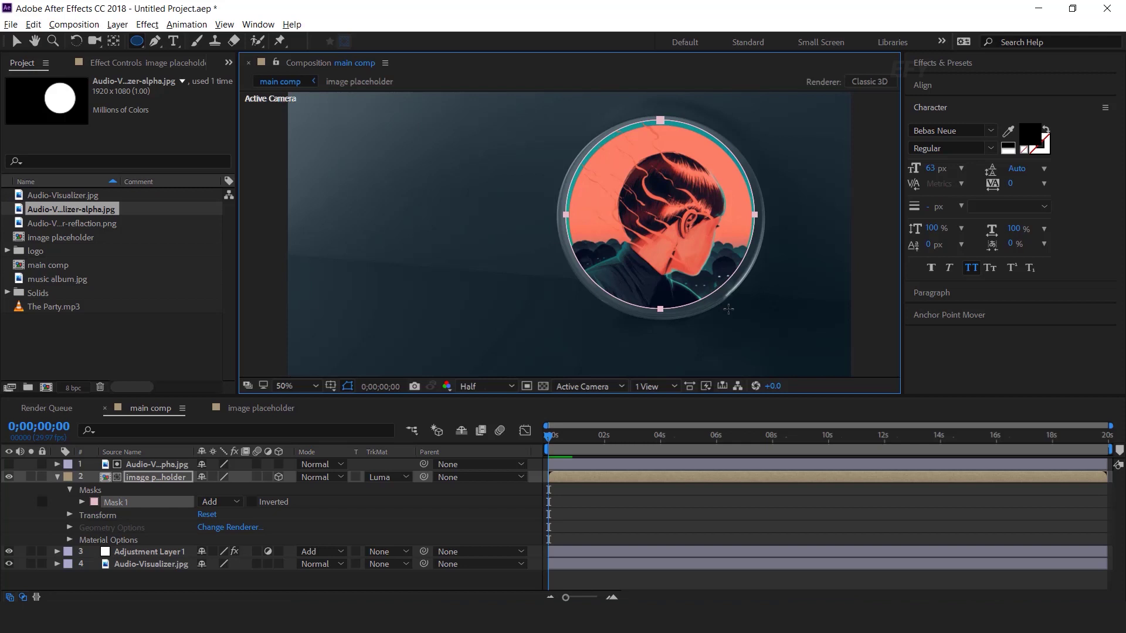
Step: Shift the circular mask on the image placeholder layer slightly down and right so it is centered on the disc
key(v)
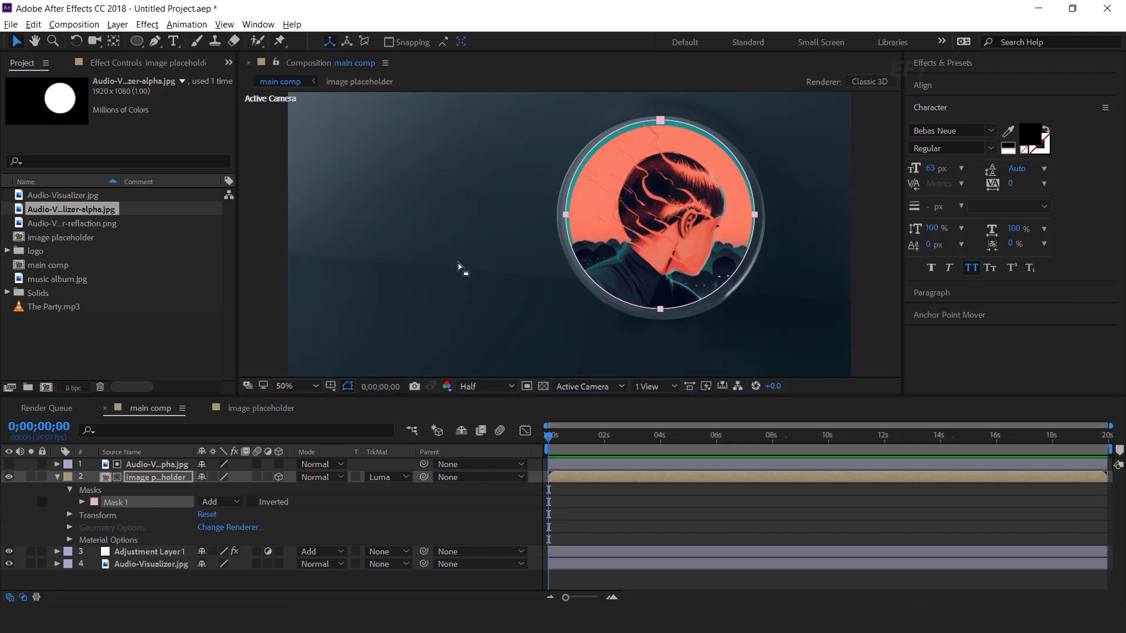
double_click(758, 218)
drag(719, 273, 720, 275)
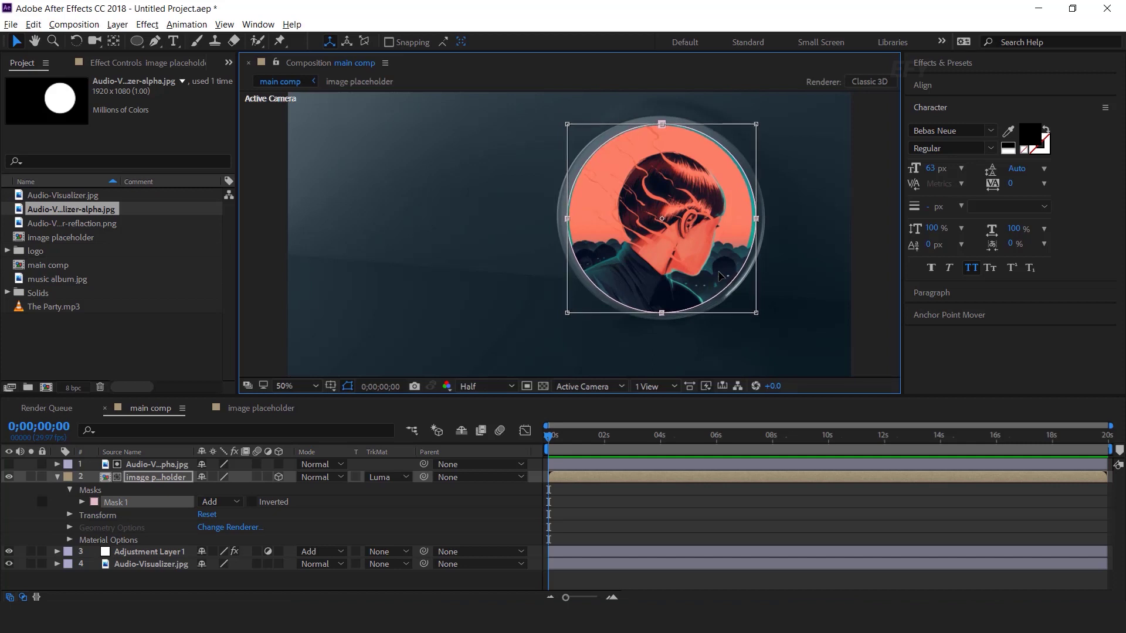
click(648, 524)
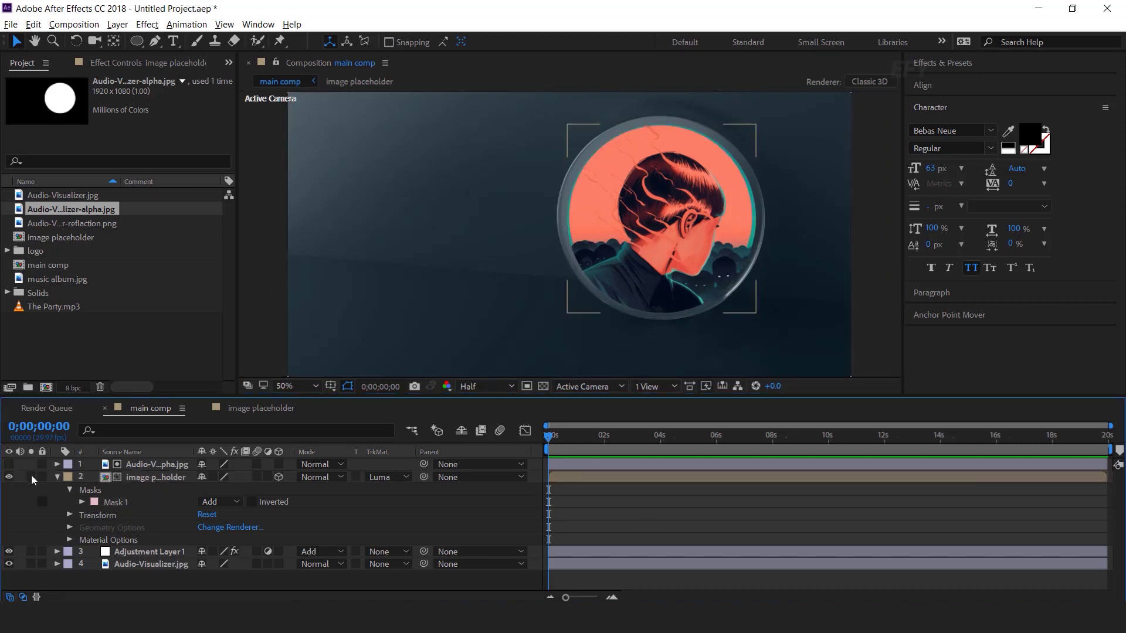
click(58, 477)
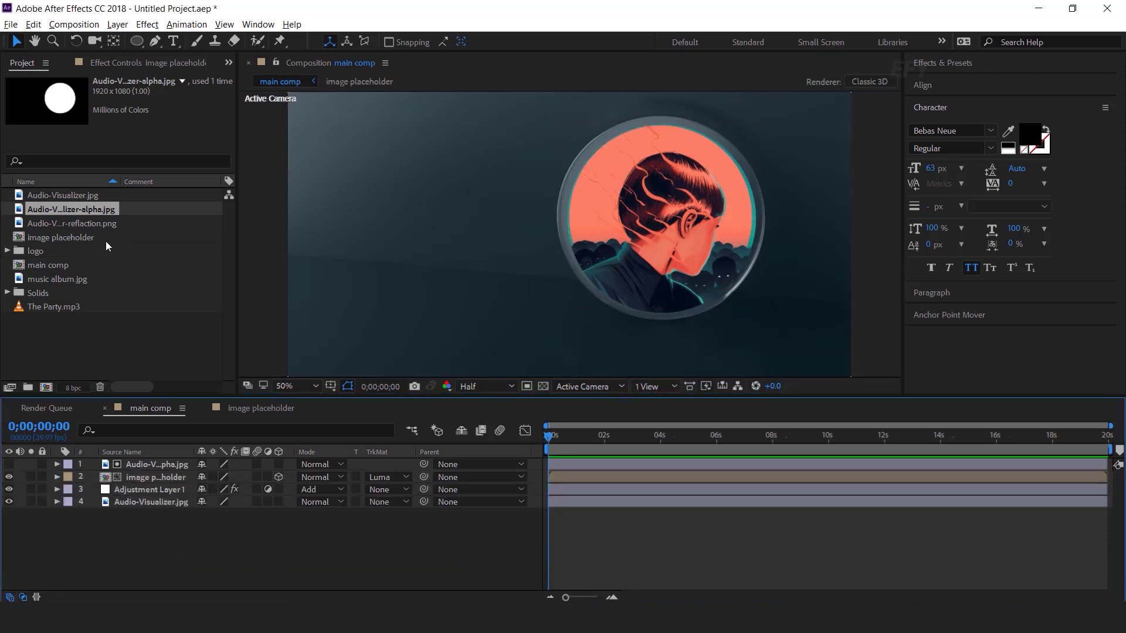
Step: Add the Audio-Visualizer reflection PNG as the uppermost layer of main comp and set its blending mode to Add
click(47, 223)
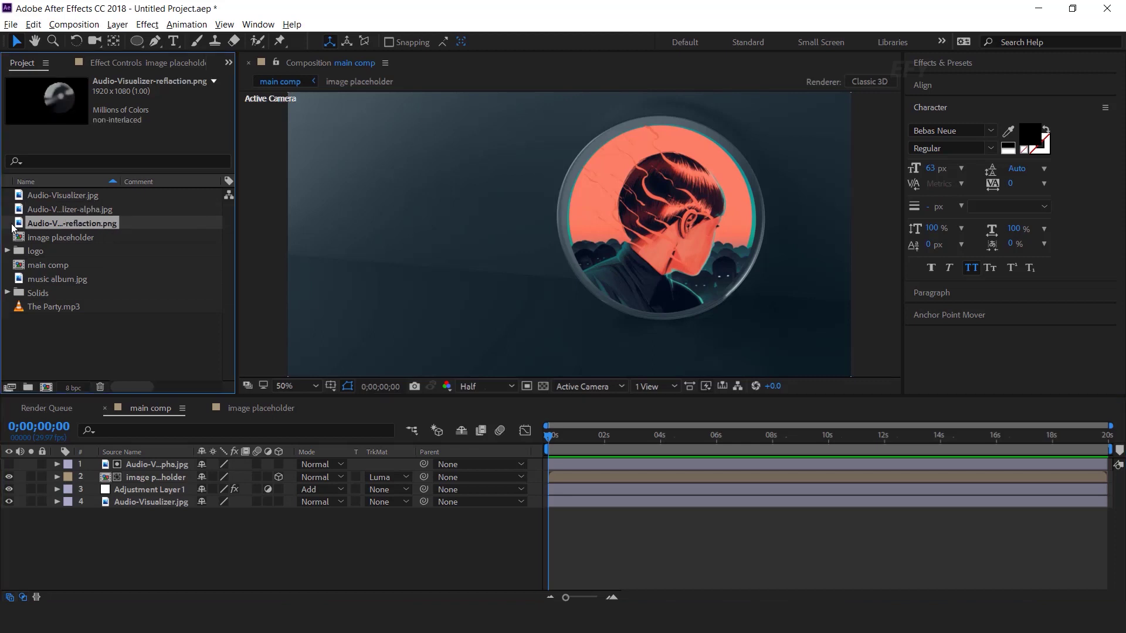
drag(19, 227, 171, 466)
click(317, 464)
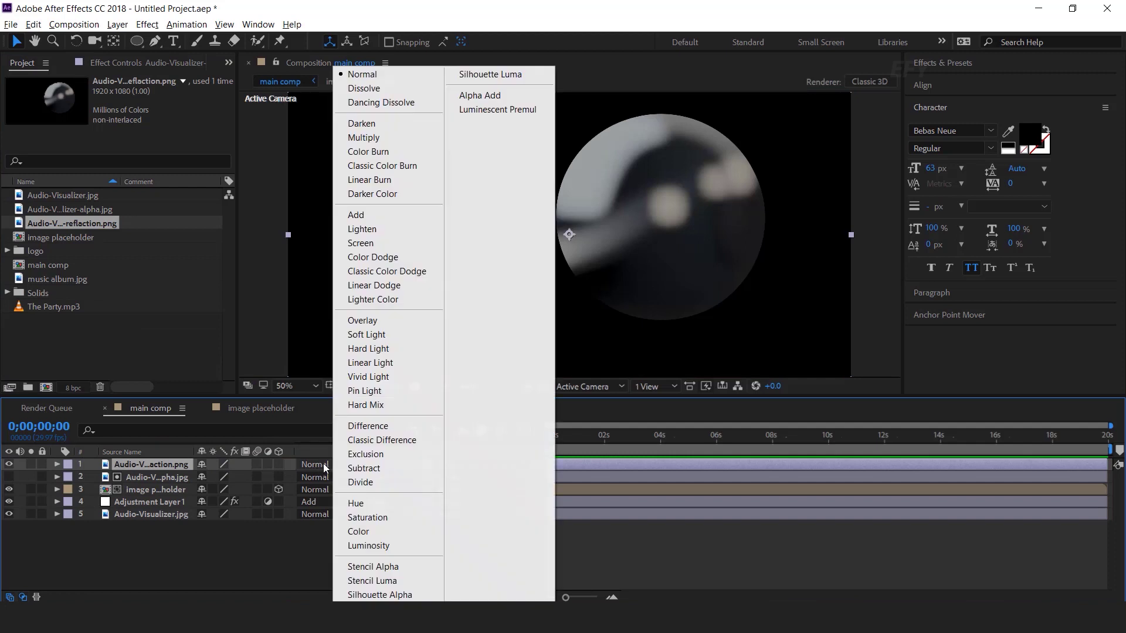
click(364, 215)
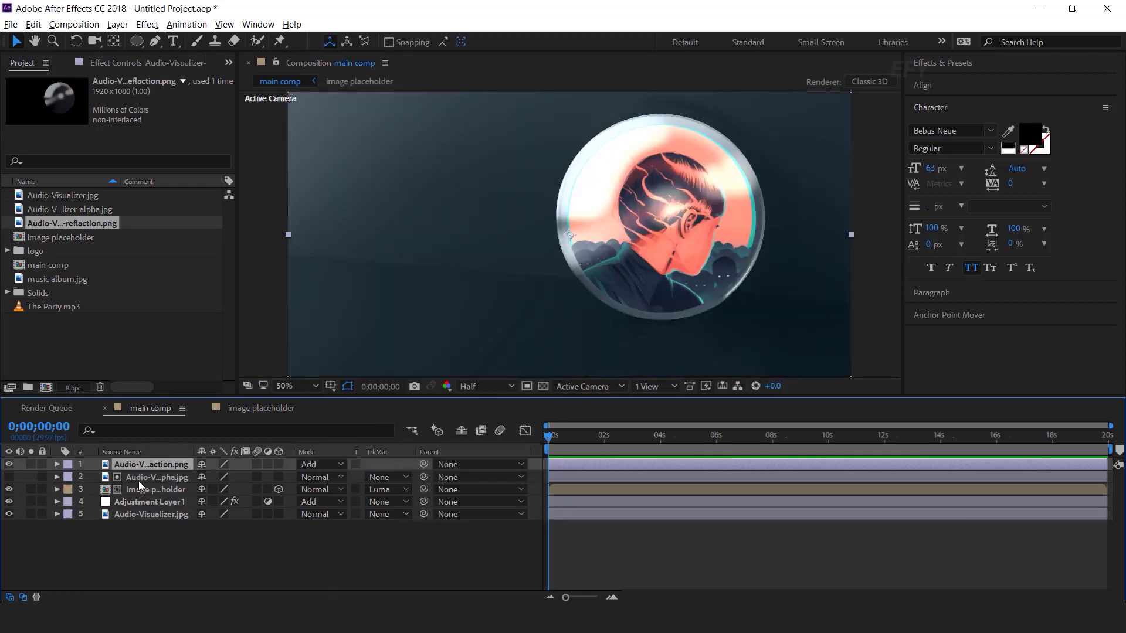
Step: Lower the reflection layer's opacity to 34%, comparing the disc with the layer hidden and shown
key(t)
drag(201, 477, 165, 478)
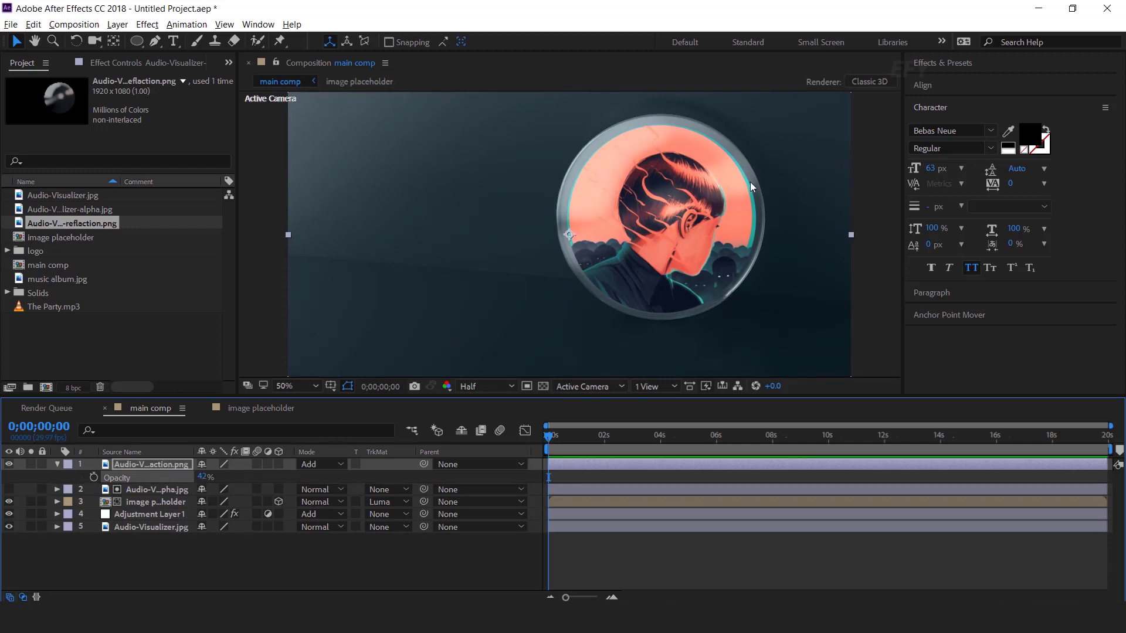
click(9, 464)
click(9, 464)
click(8, 464)
click(9, 464)
drag(203, 476, 198, 476)
click(360, 561)
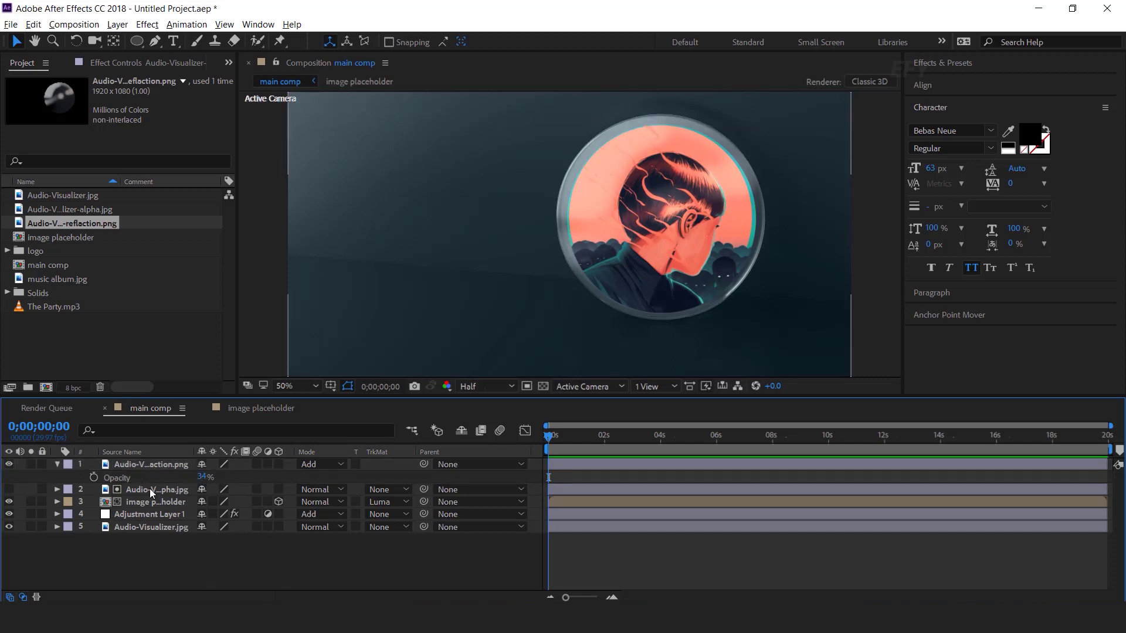
click(57, 465)
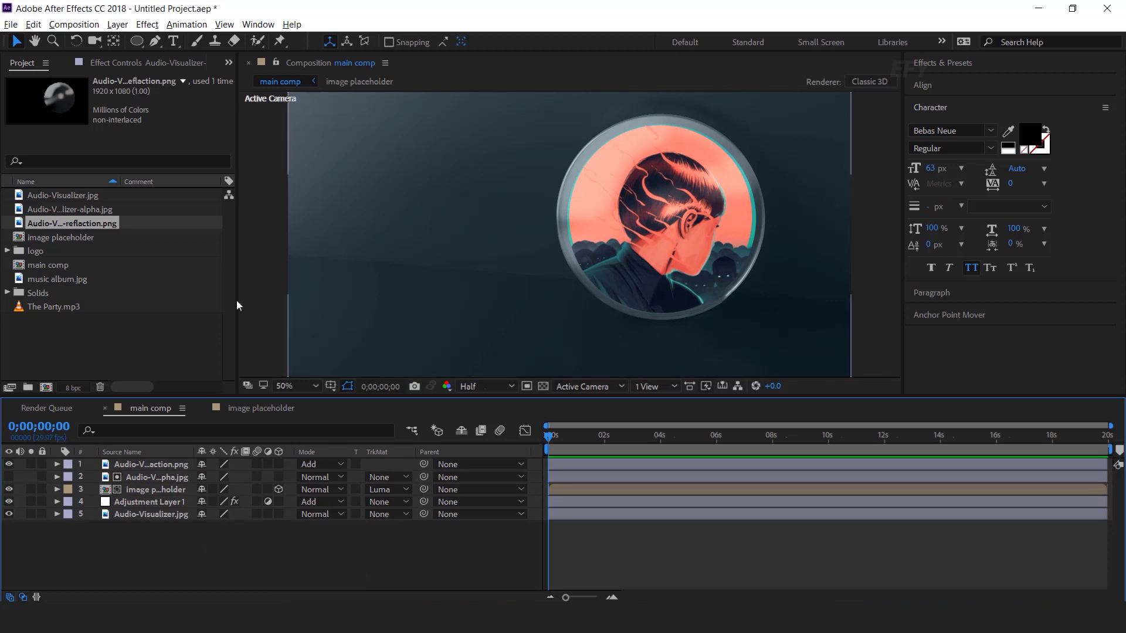
Step: Create a white "music title" text layer at 127 px to the left of the disc and make it a 3D layer
click(173, 41)
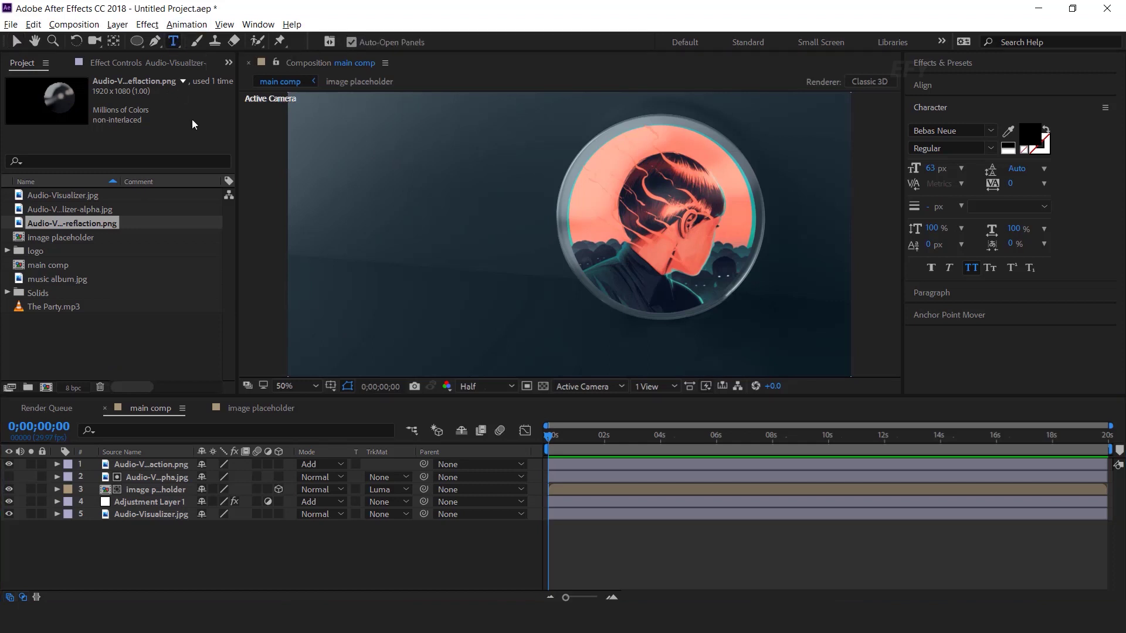
click(356, 187)
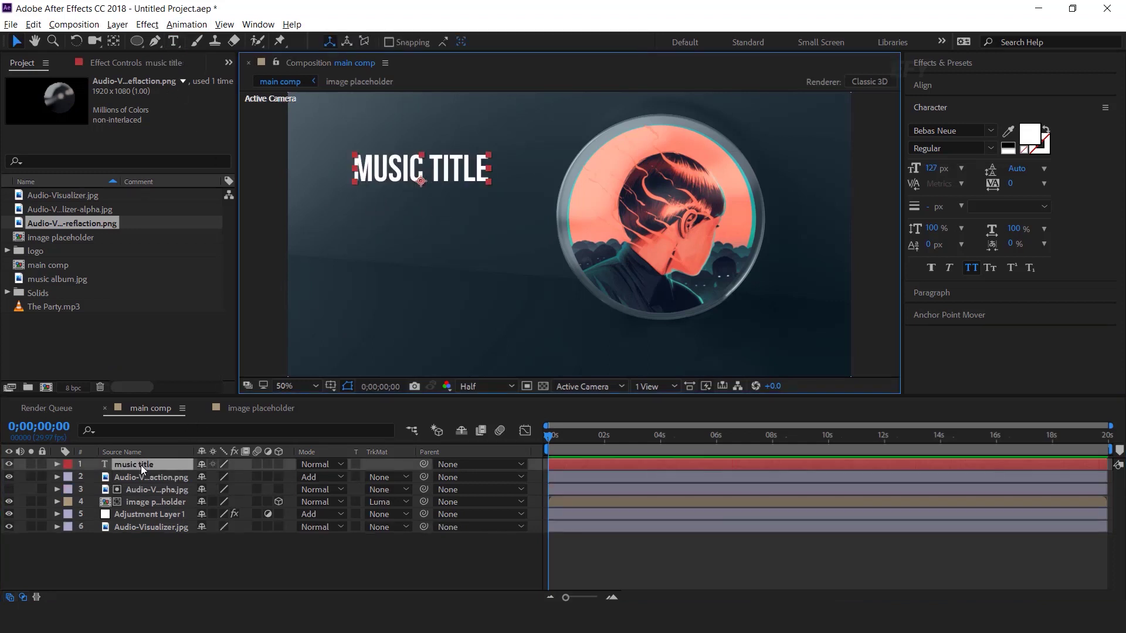
click(235, 463)
click(280, 464)
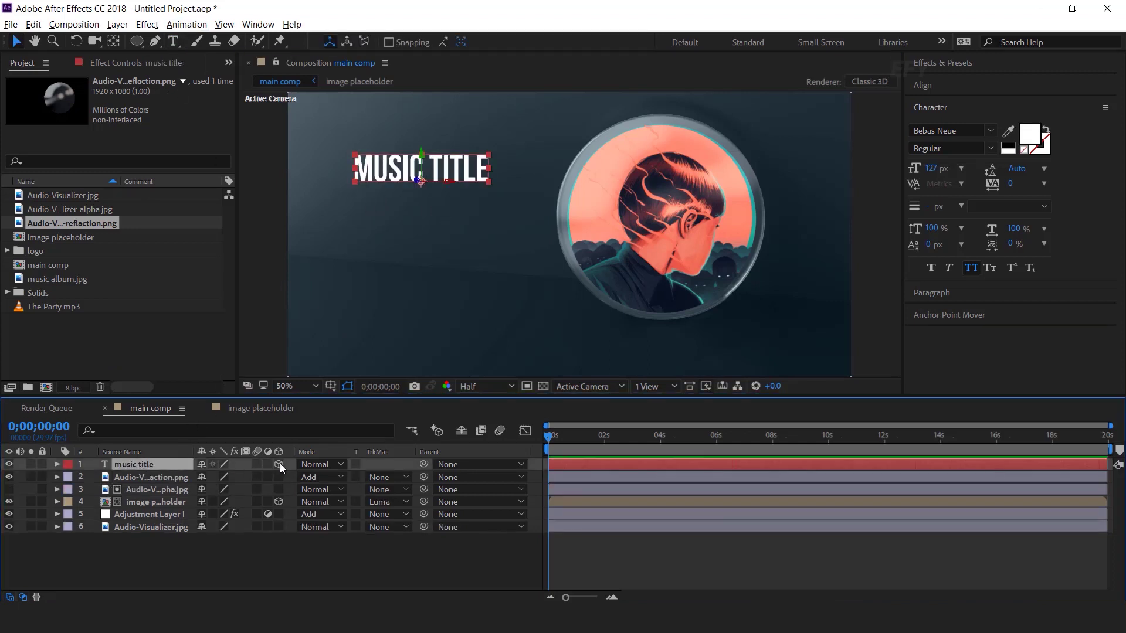
Step: Tilt the music title in perspective by setting its orientation to 15.0°, 3.4°, 1.3°
key(r)
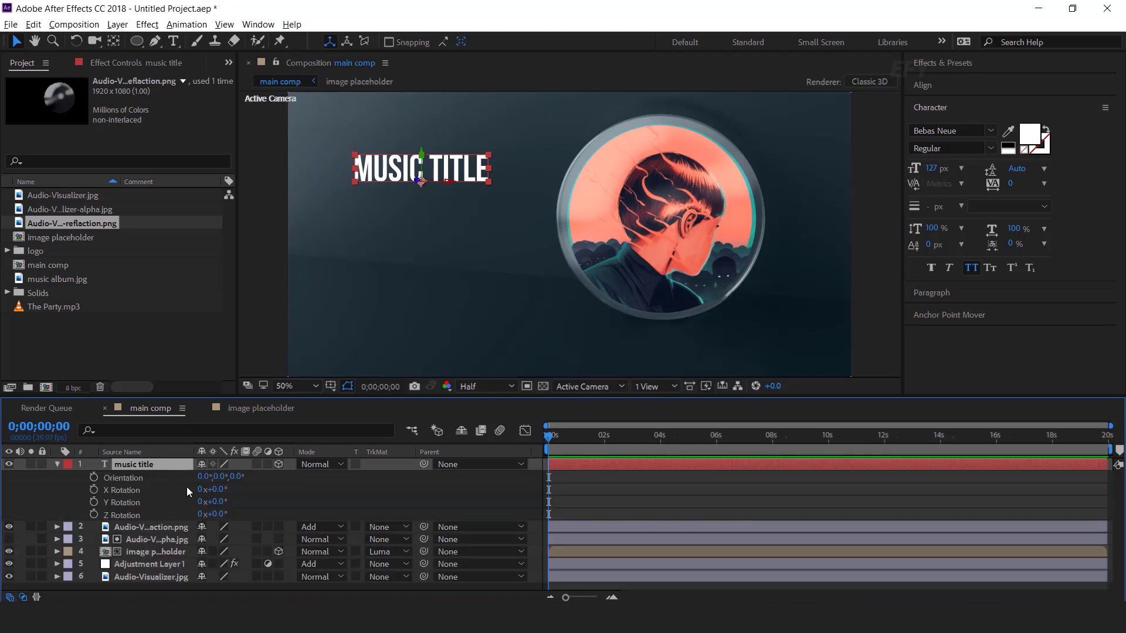
click(219, 476)
text(8)
key(Return)
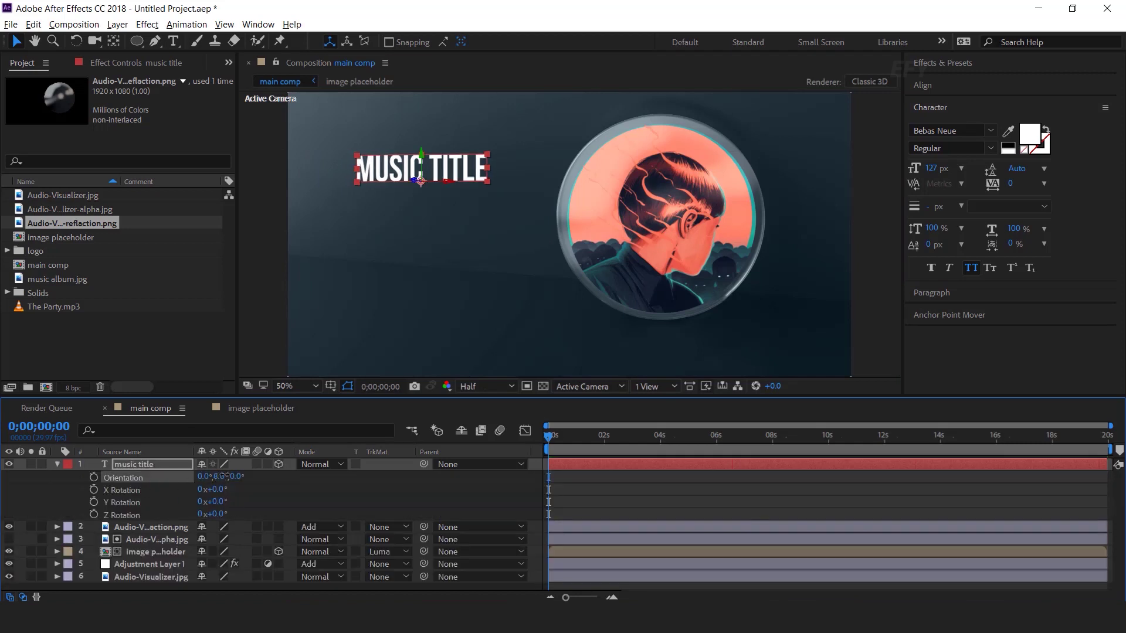
drag(238, 480, 213, 477)
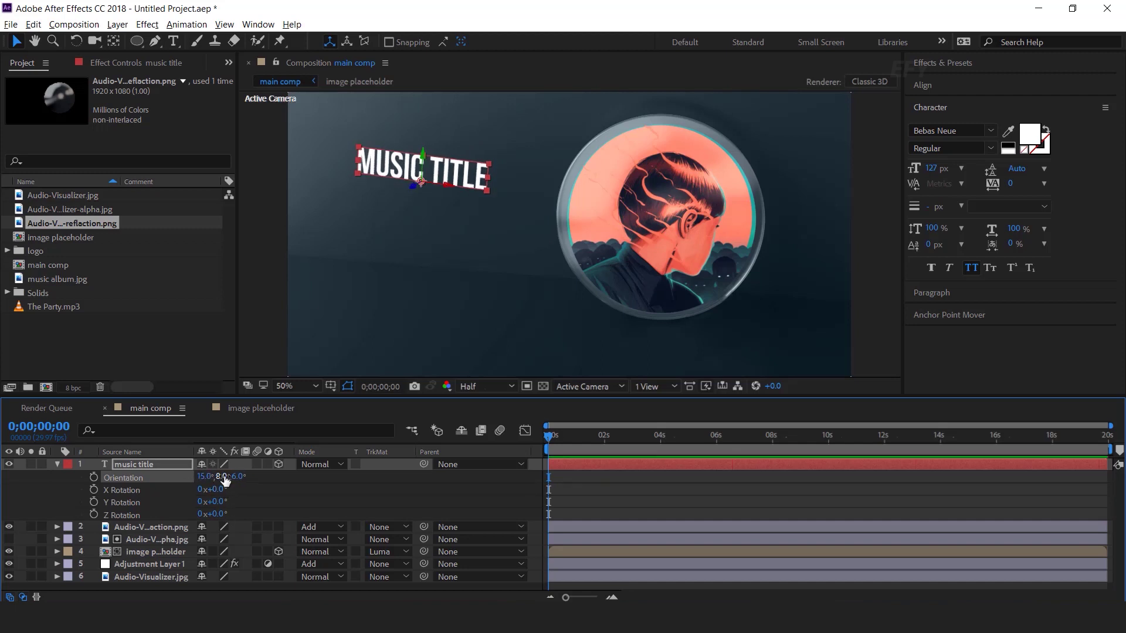
drag(237, 477, 186, 477)
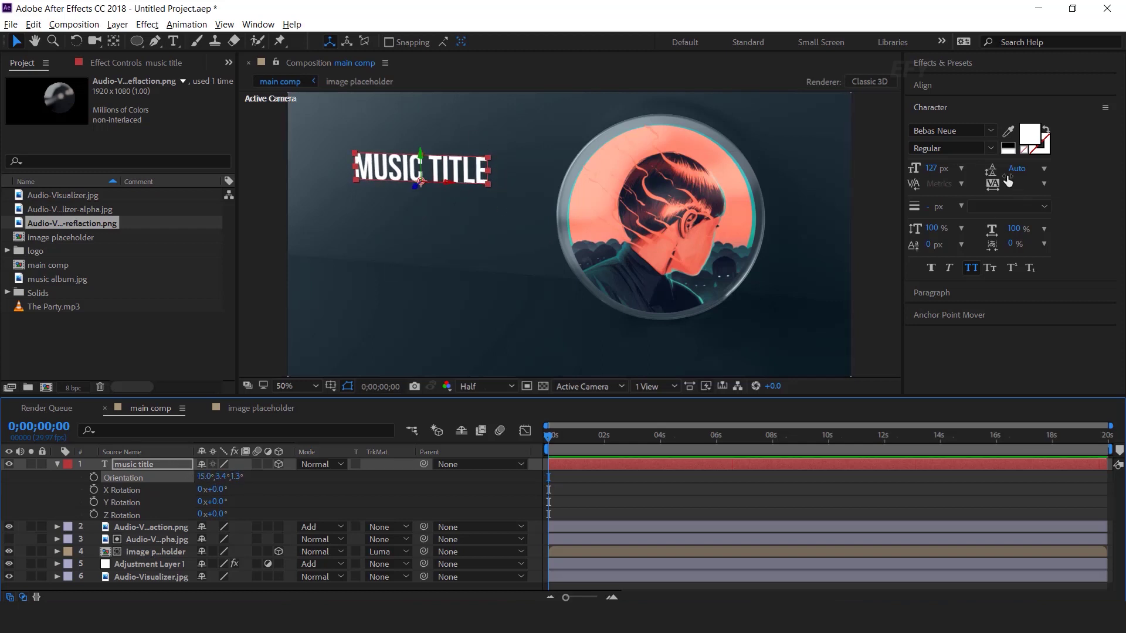
Step: Move the music title slightly lower, set its Z orientation to 3.3° and its font size to 153 px
drag(414, 194, 330, 215)
drag(397, 174, 408, 215)
click(933, 168)
drag(933, 169, 953, 168)
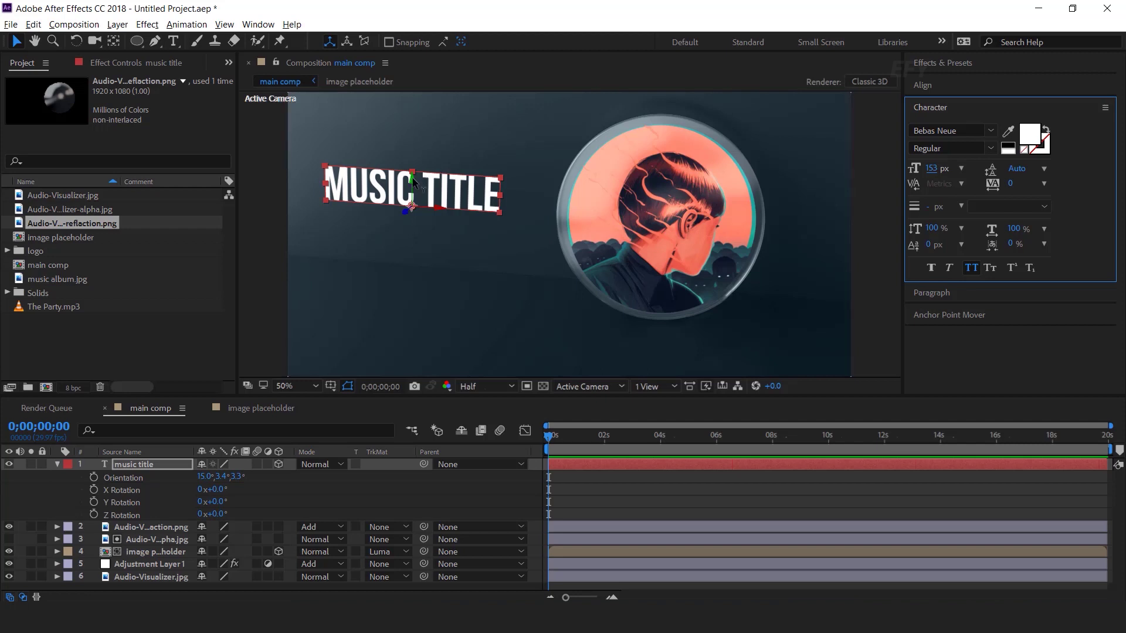
click(712, 494)
click(50, 475)
key(r)
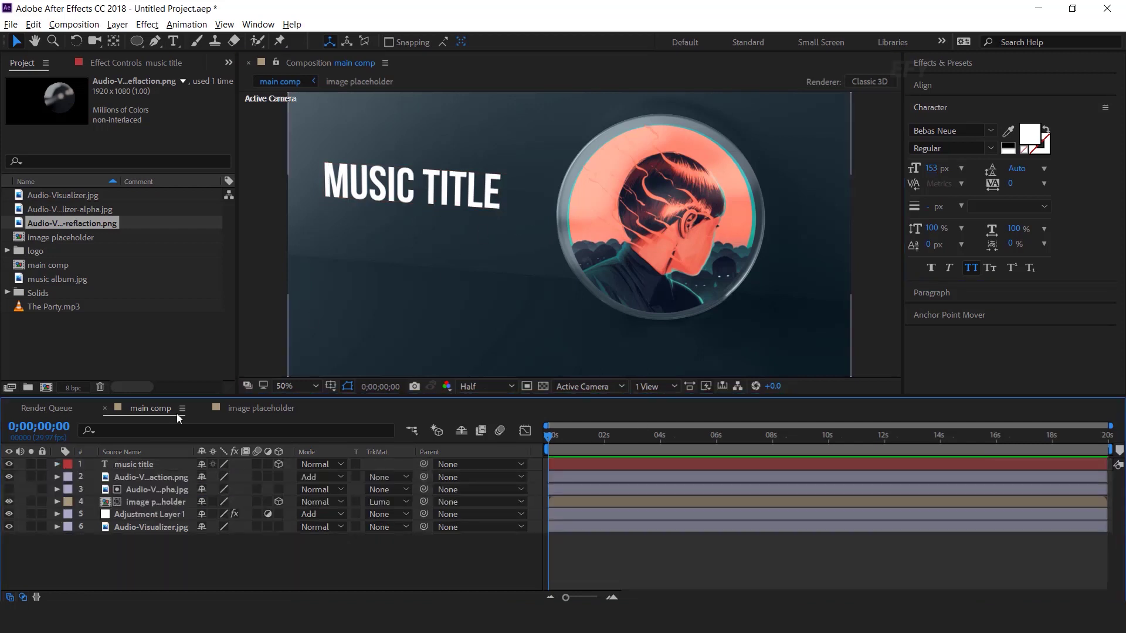
Step: Duplicate the music title layer and rename the copy beneath it "music title shadow"
click(152, 467)
key(Return)
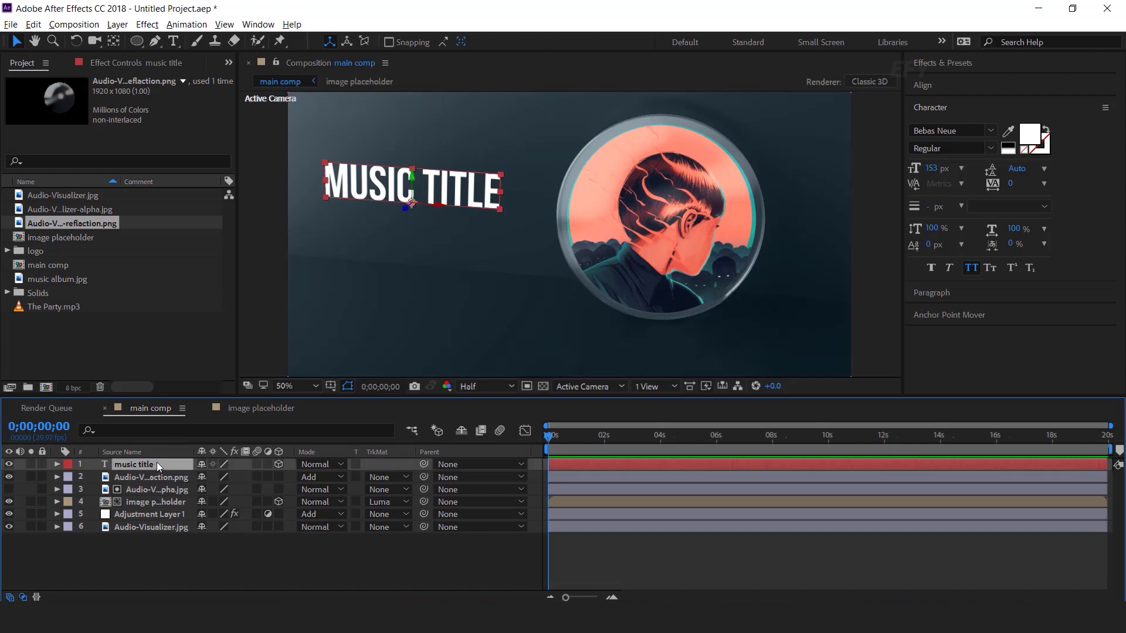
key(ctrl+d)
drag(159, 485, 159, 484)
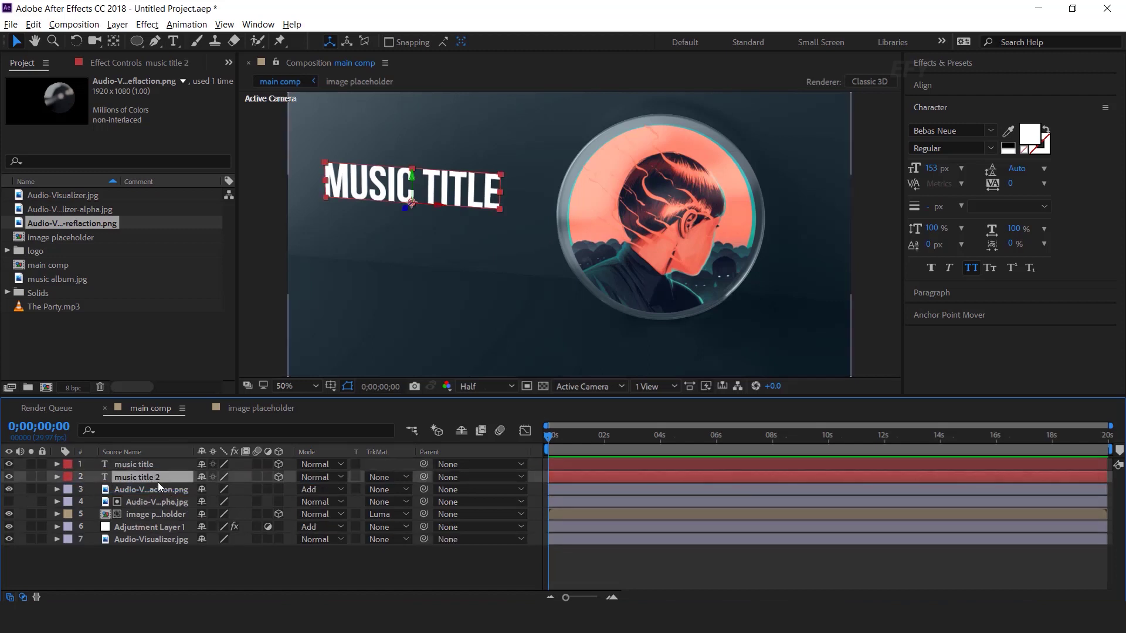
key(Return)
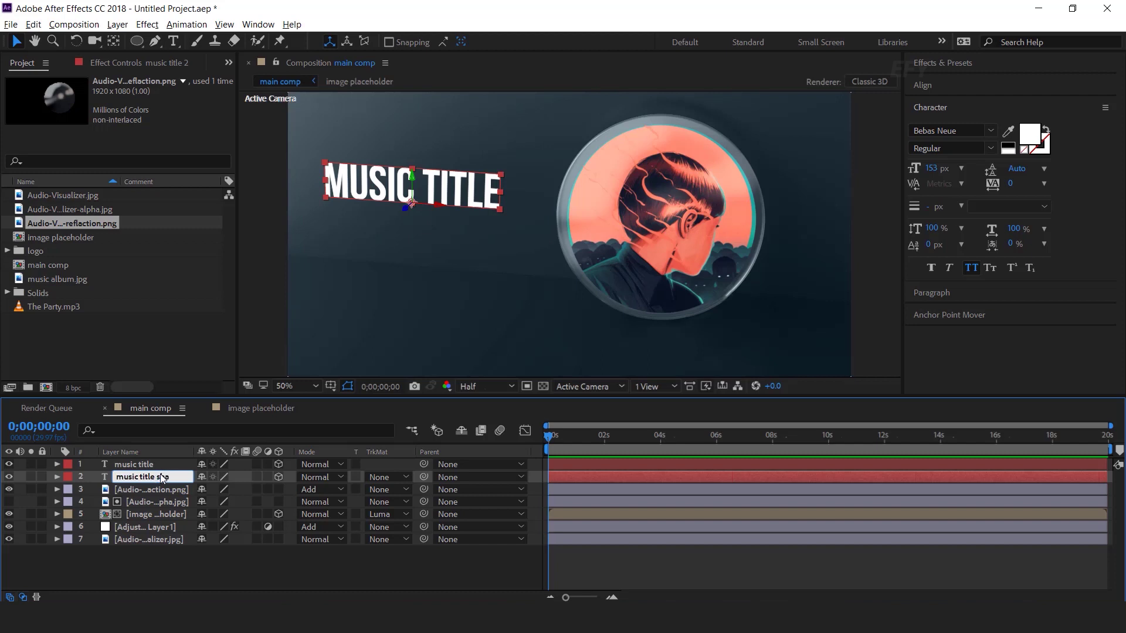
text(shadow)
key(Return)
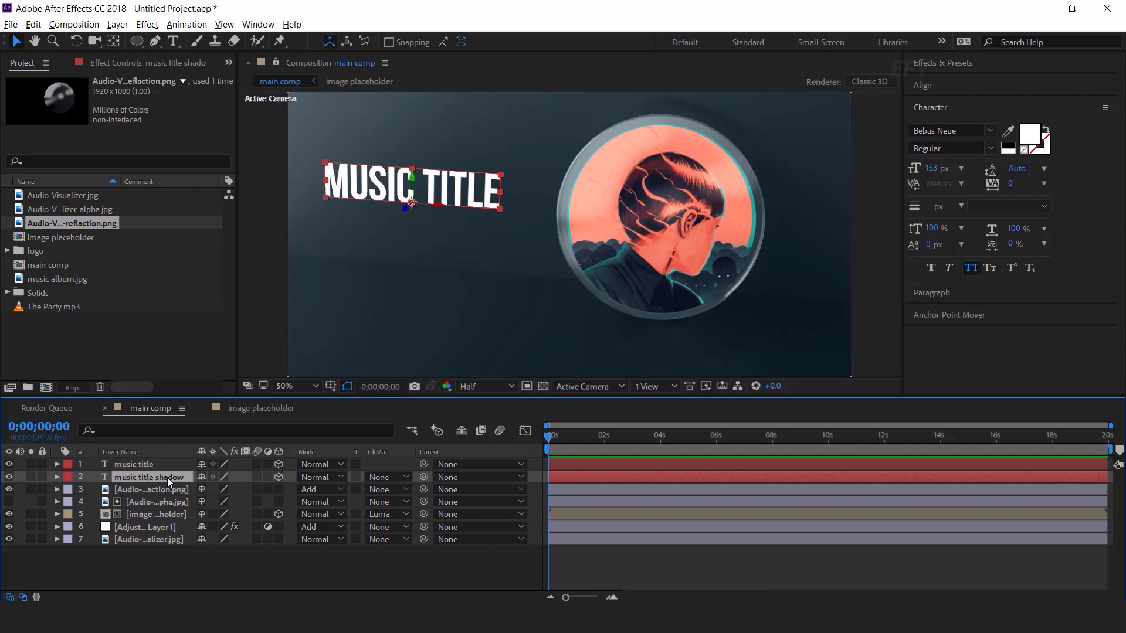
Step: Set the text color of the music title shadow layer to black (000000)
click(1030, 134)
click(47, 273)
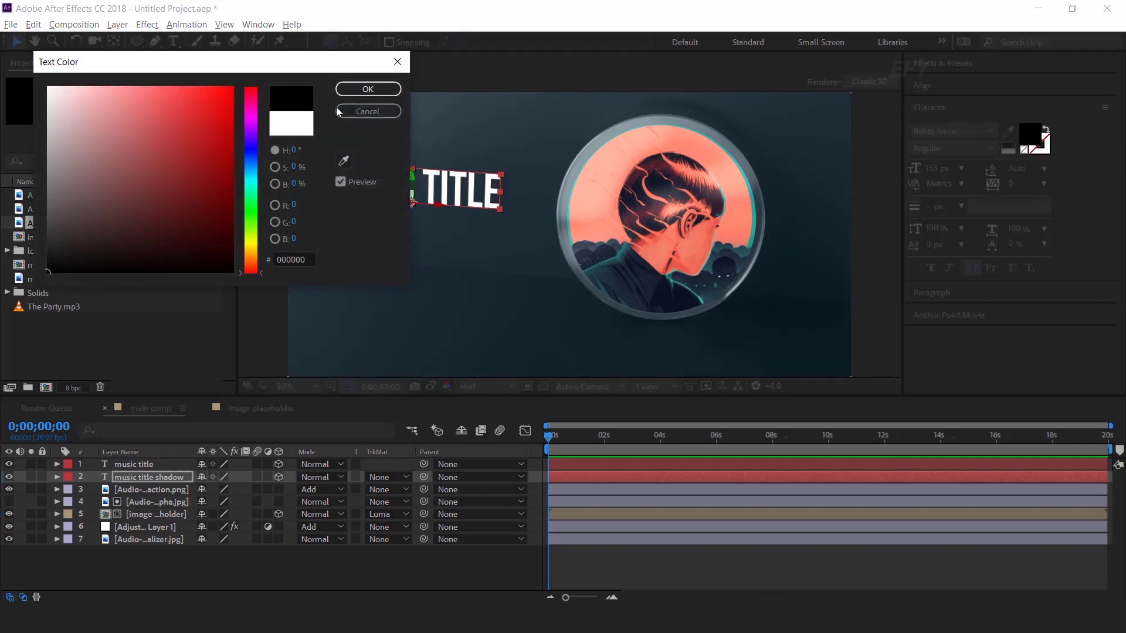
click(368, 89)
Step: Apply CC Radial Fast Blur to the music title shadow layer and place its center left of the title, at about -65, 404
click(162, 477)
key(ctrl+space)
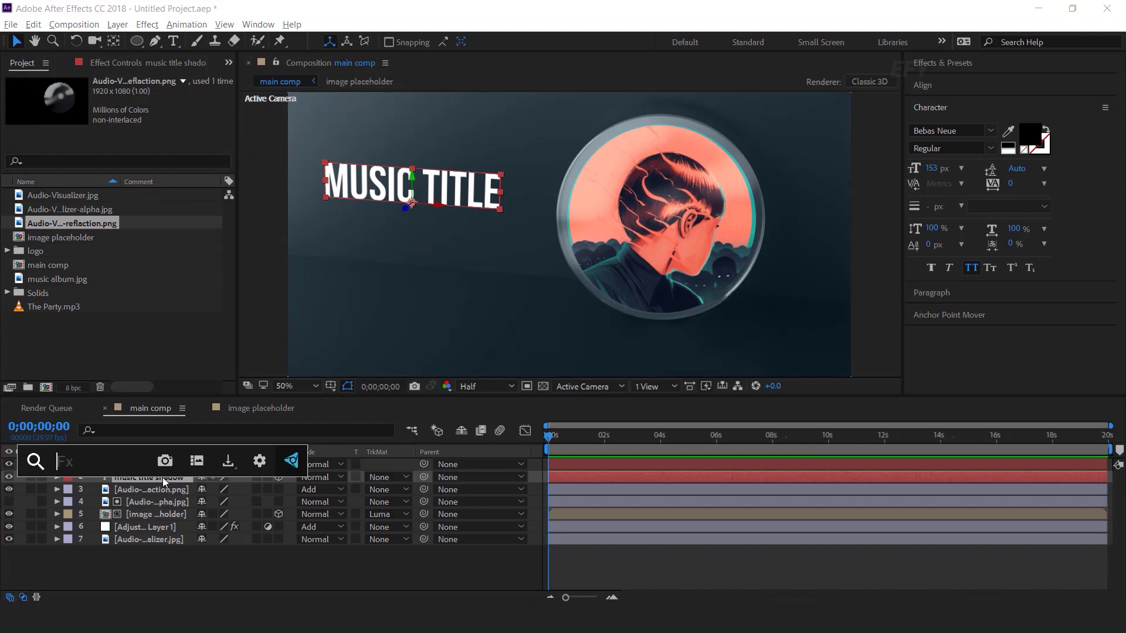
text(cc ra)
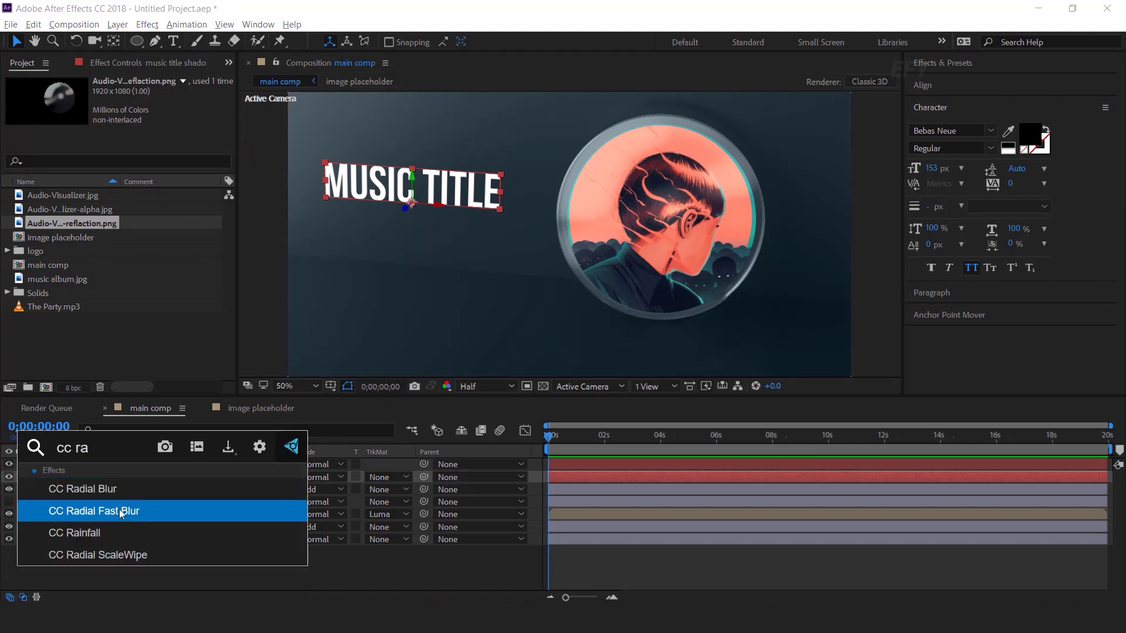
click(119, 509)
drag(395, 258, 460, 259)
click(138, 105)
click(604, 243)
drag(604, 243, 332, 203)
Step: Set the radial blur's Amount to 75 and move its center farther left to about -317, 426
click(139, 119)
text(79)
key(Return)
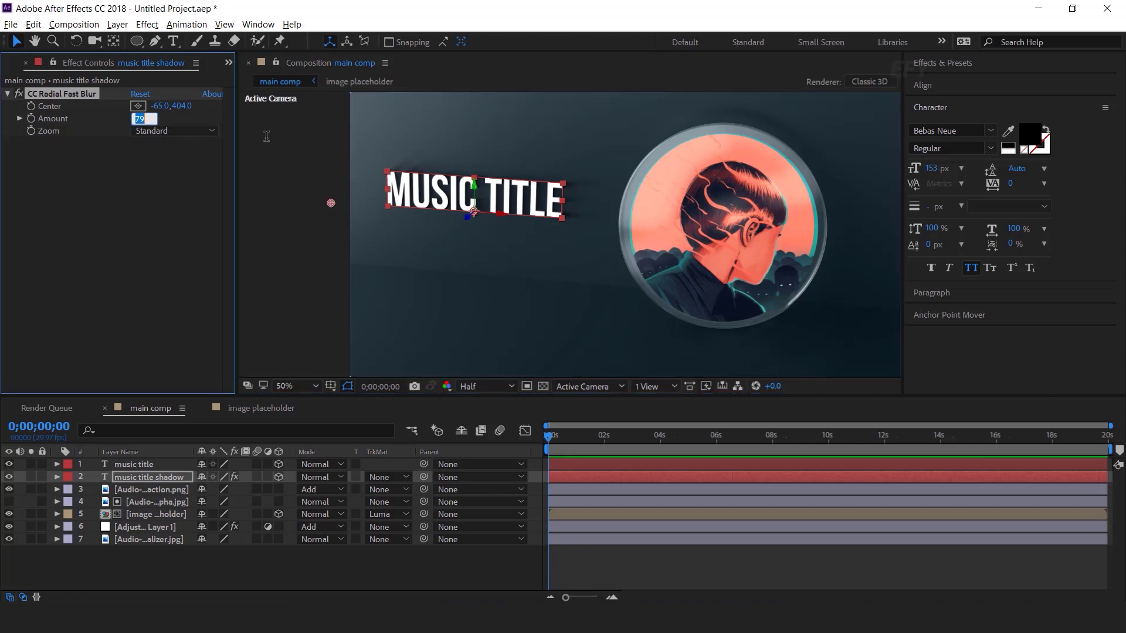
text(75)
key(Return)
drag(331, 205, 278, 247)
click(276, 243)
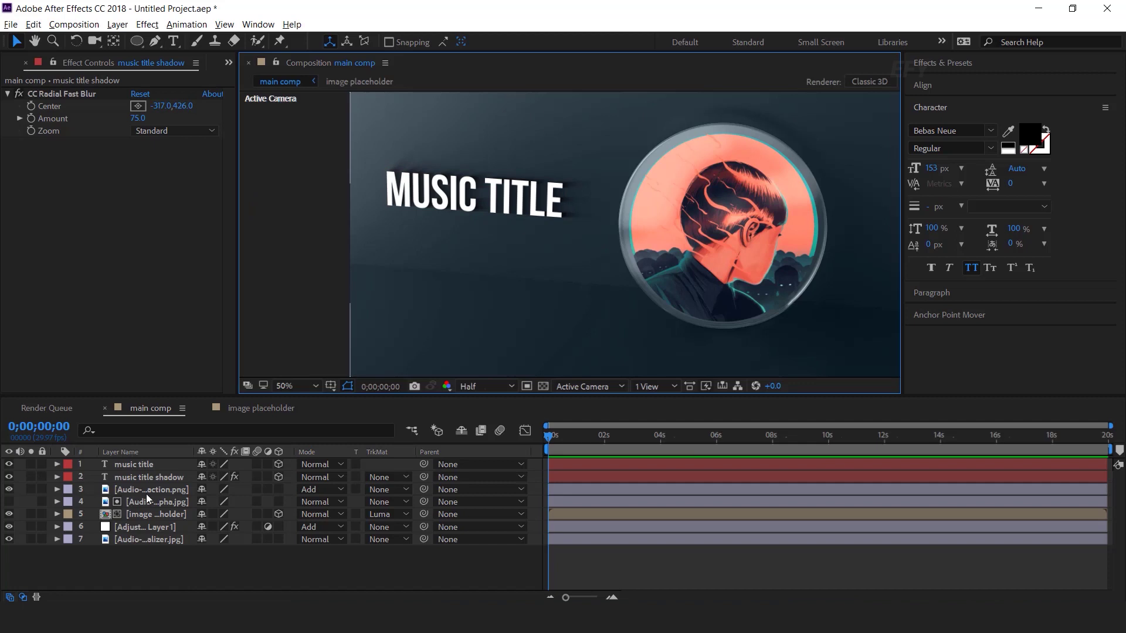
Step: Parent the music title shadow layer to the music title layer, and shift the music title slightly to the right
click(132, 477)
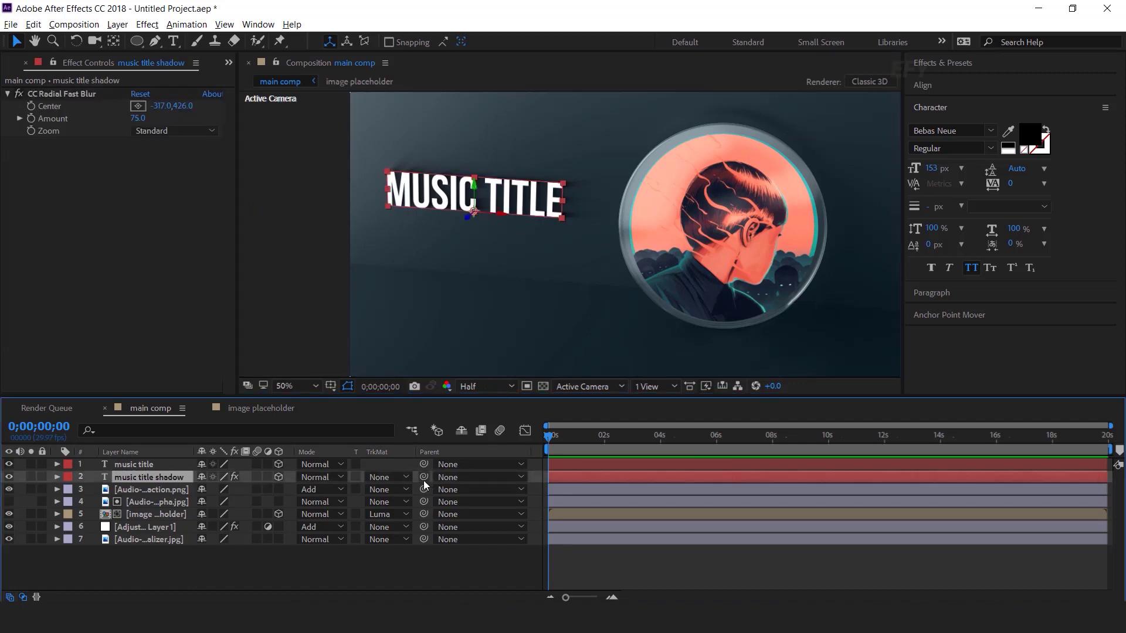
drag(420, 478, 143, 464)
click(161, 465)
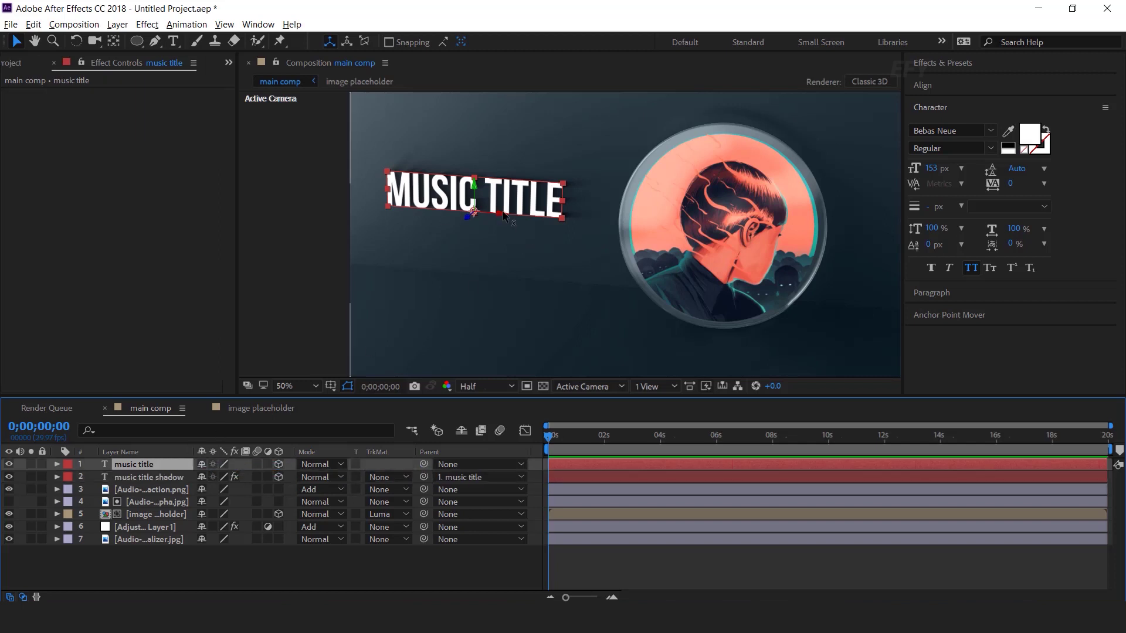
drag(503, 216, 507, 218)
click(227, 572)
Step: Duplicate the music title layer and move the copy directly below the original title
click(145, 466)
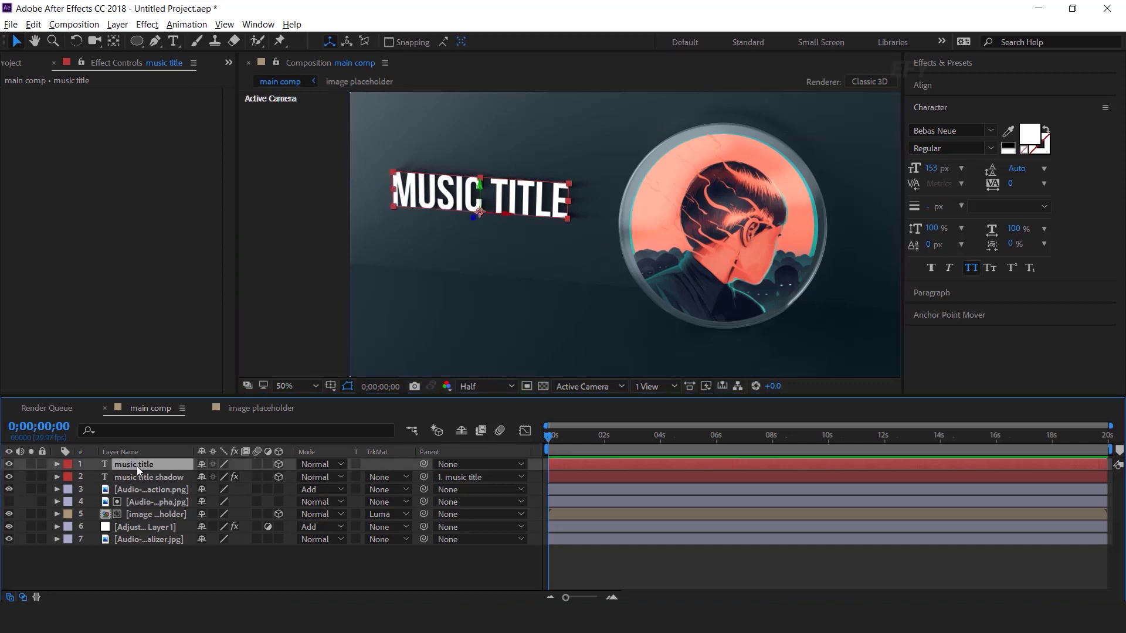
key(ctrl+d)
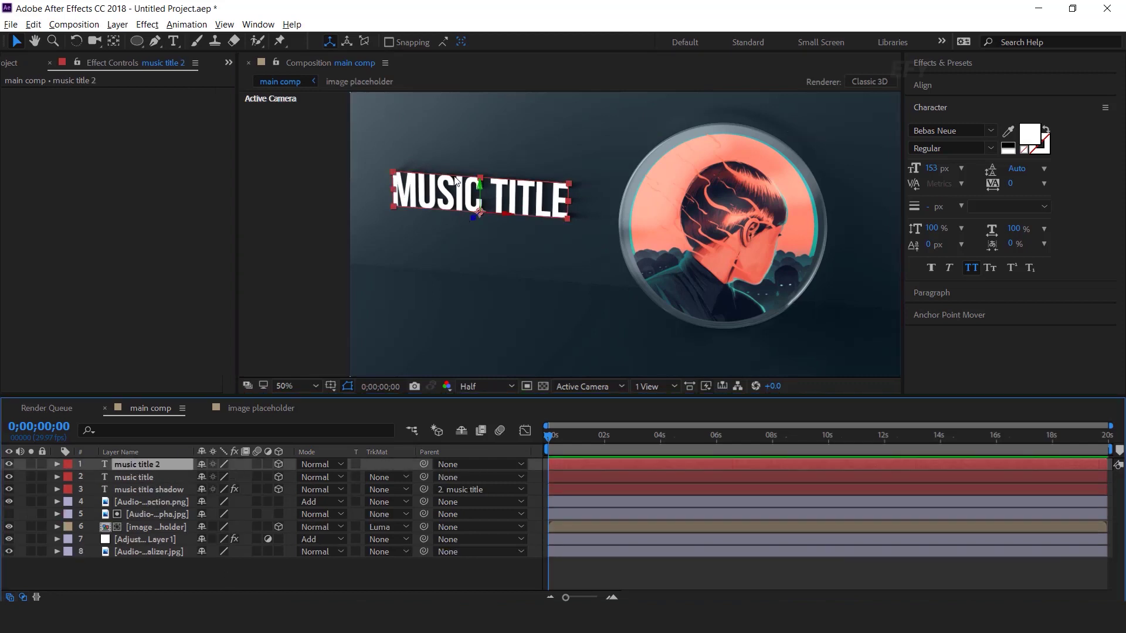
click(491, 214)
drag(479, 205, 473, 241)
Step: Change the lower copy's text to "artist name", set it to 62 px, and place it close beneath the music title
double_click(474, 241)
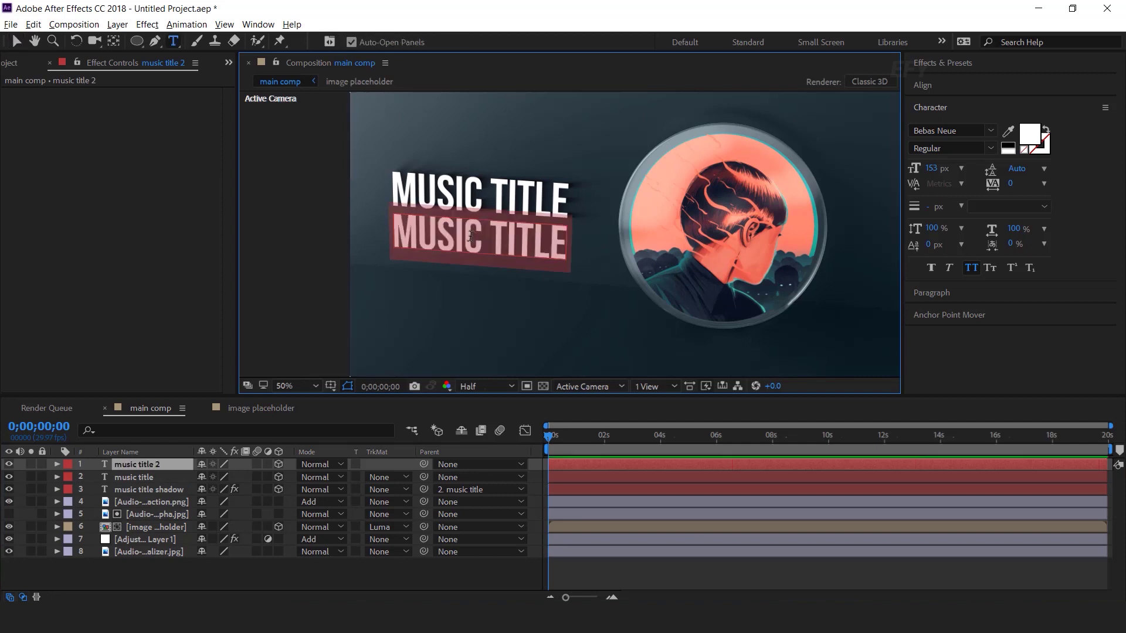
text(artist name)
click(16, 43)
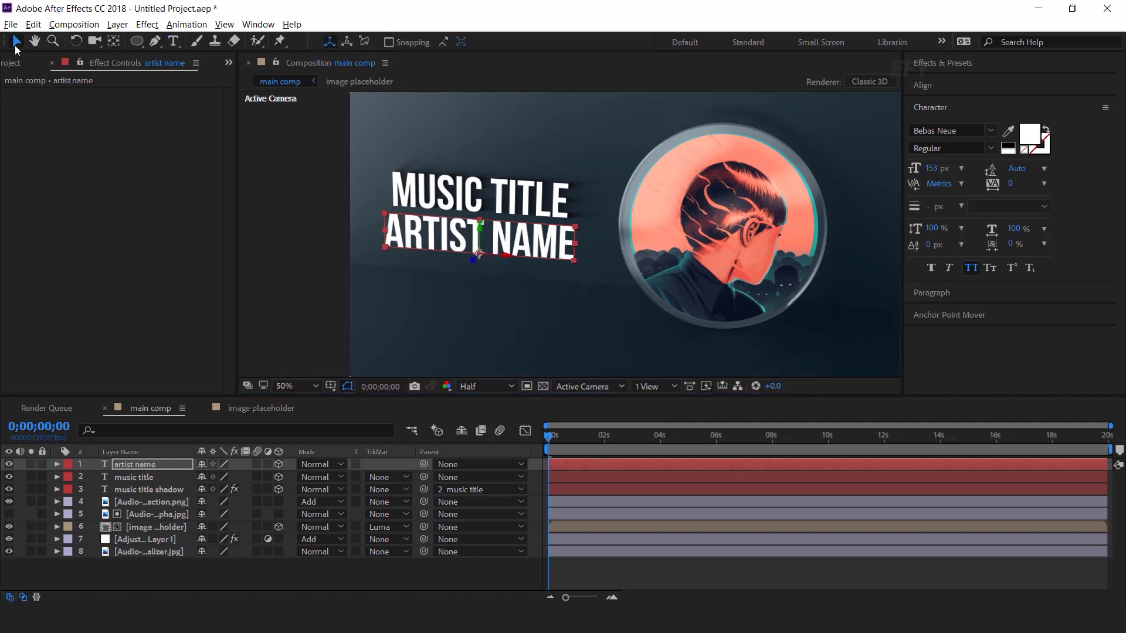
drag(937, 170, 853, 179)
drag(480, 229, 483, 211)
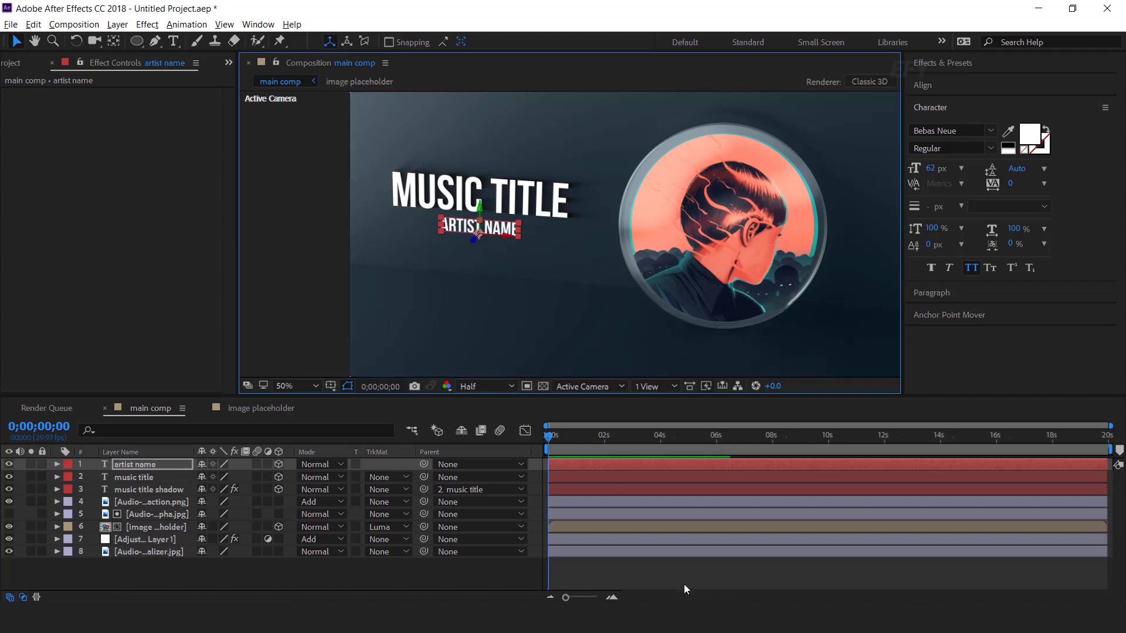
Step: Duplicate the artist name layer, place the copy beneath the original, and rename it "artist name shadow"
click(671, 571)
click(136, 463)
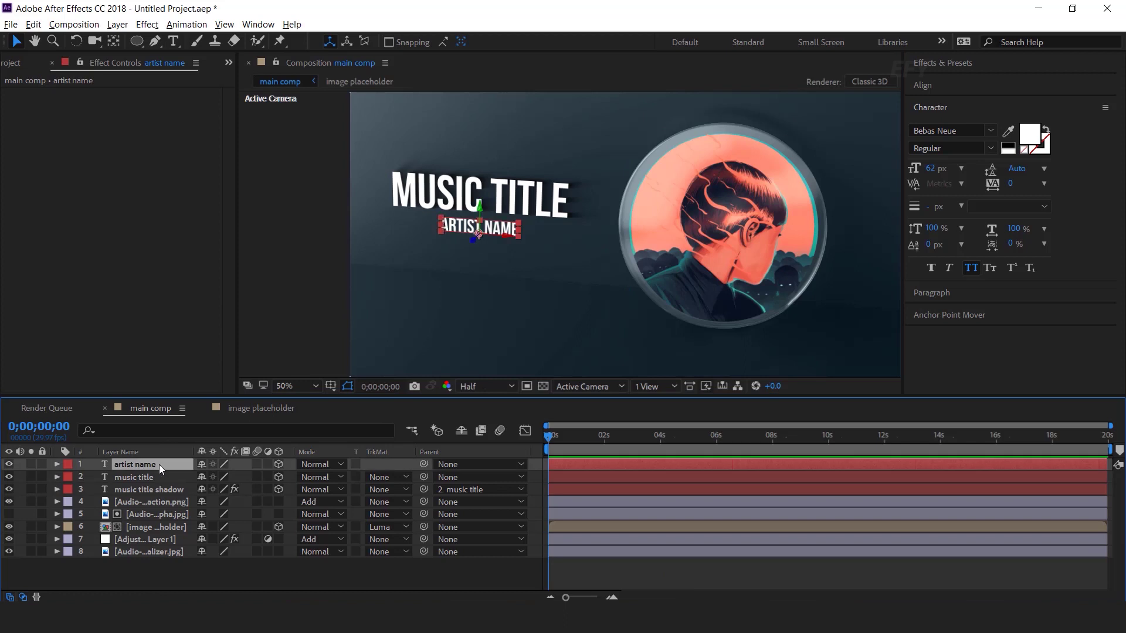
key(ctrl+d)
drag(157, 465, 156, 483)
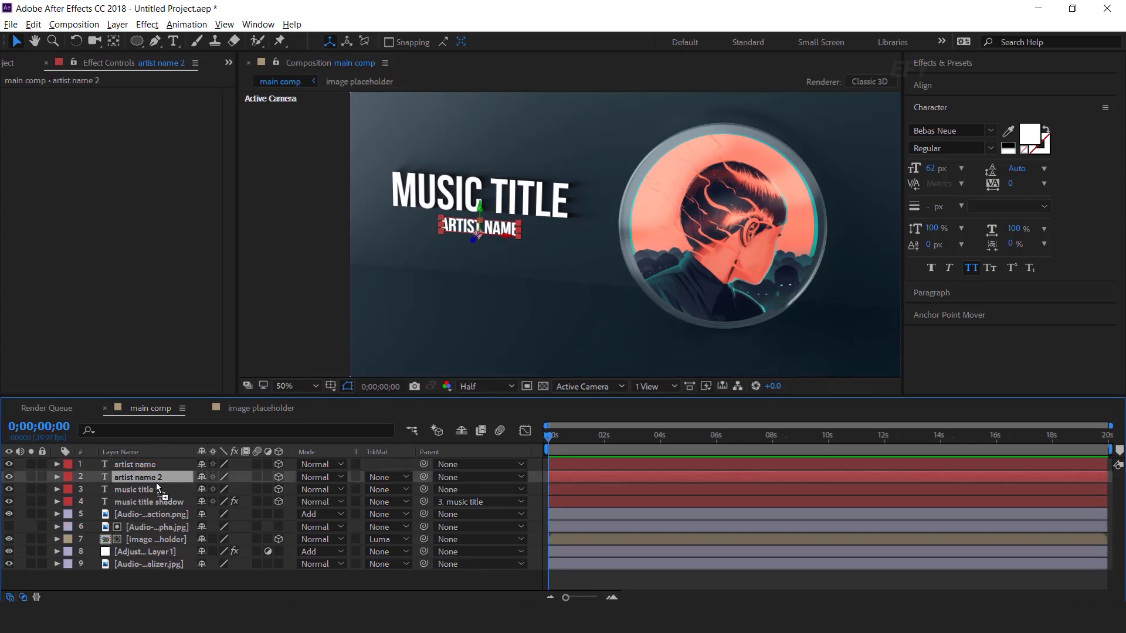
key(Return)
key(Return)
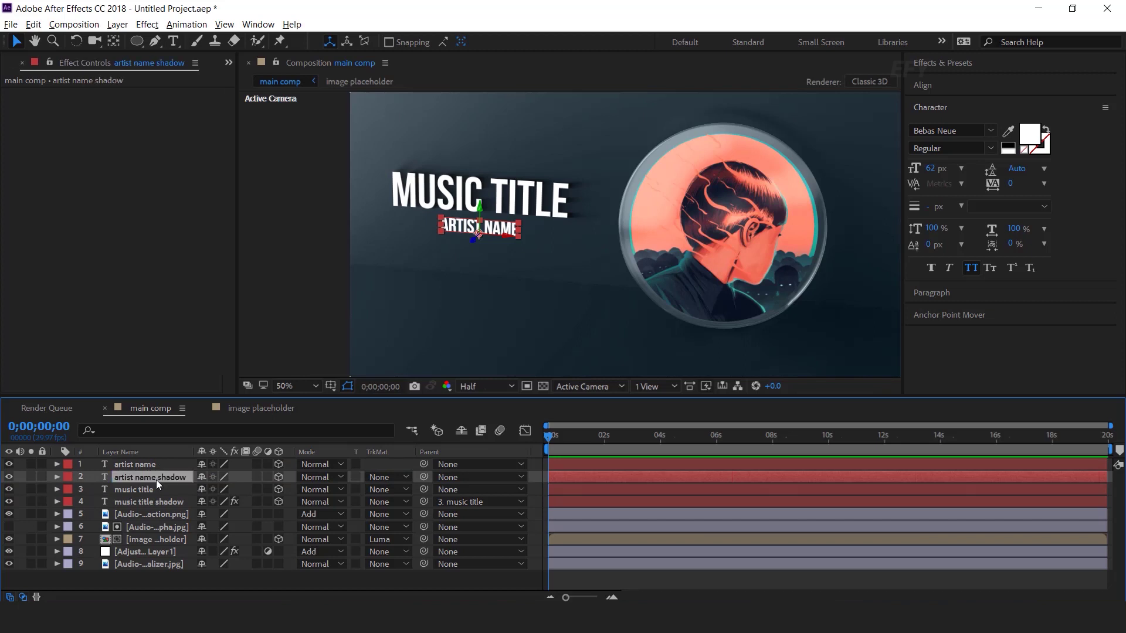
Step: Set the fill color of the artist name shadow text to black
click(1030, 136)
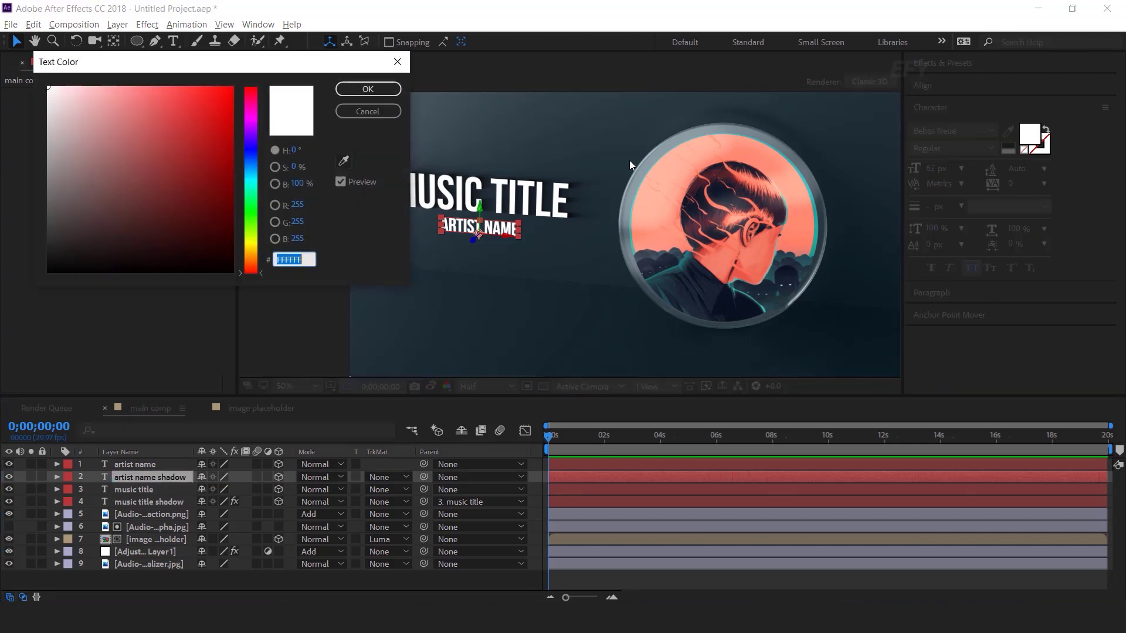
drag(163, 188, 48, 272)
click(376, 89)
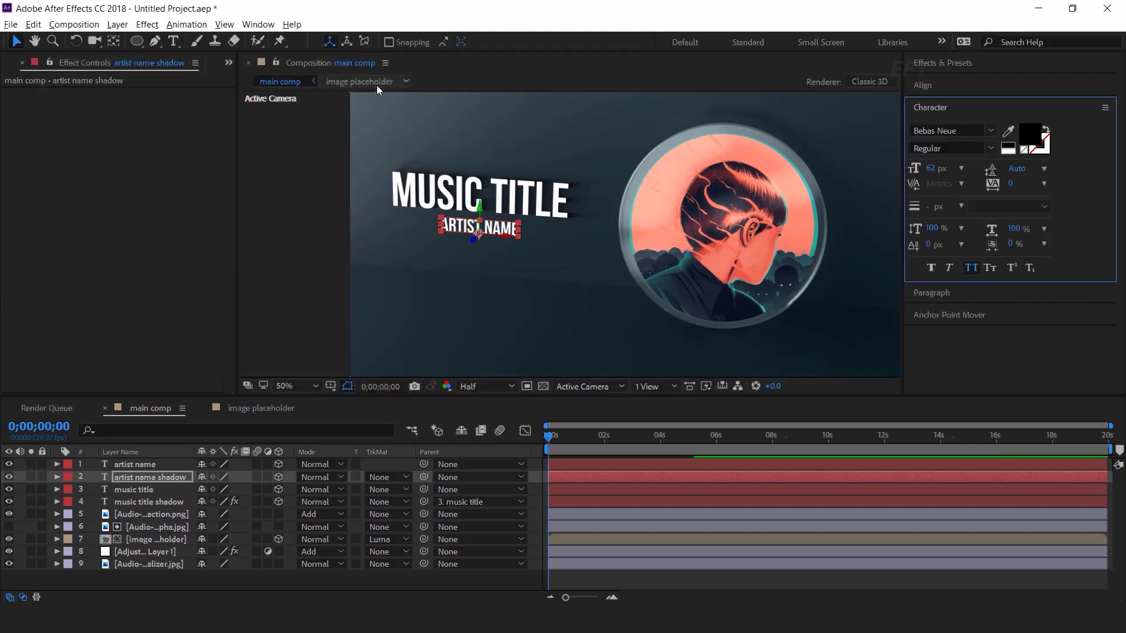
Step: Copy the CC Radial Fast Blur effect from the music title shadow layer onto the artist name shadow layer
click(160, 502)
click(86, 94)
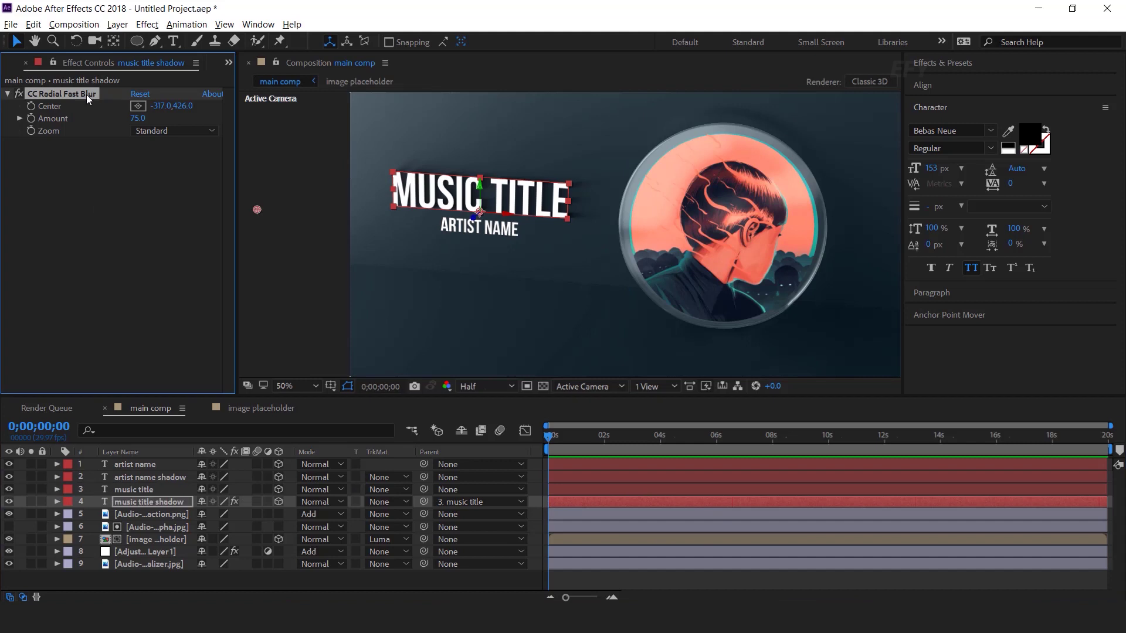
click(150, 464)
click(128, 477)
key(ctrl+v)
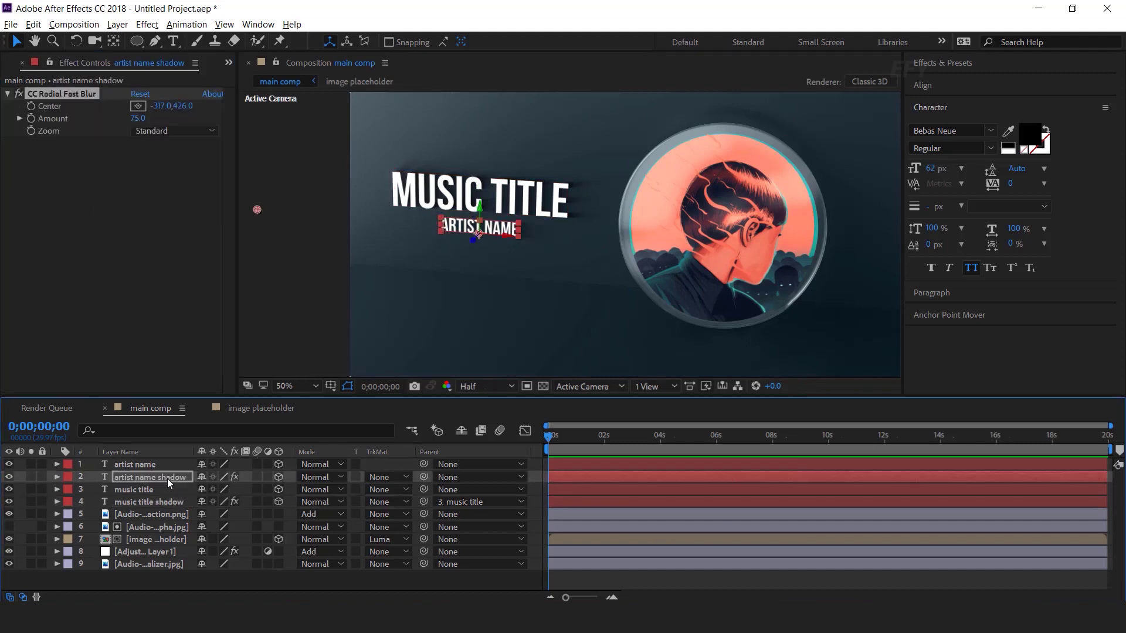
Step: Move the artist name shadow's radial blur center to about -149, 448
drag(340, 224, 307, 217)
click(278, 284)
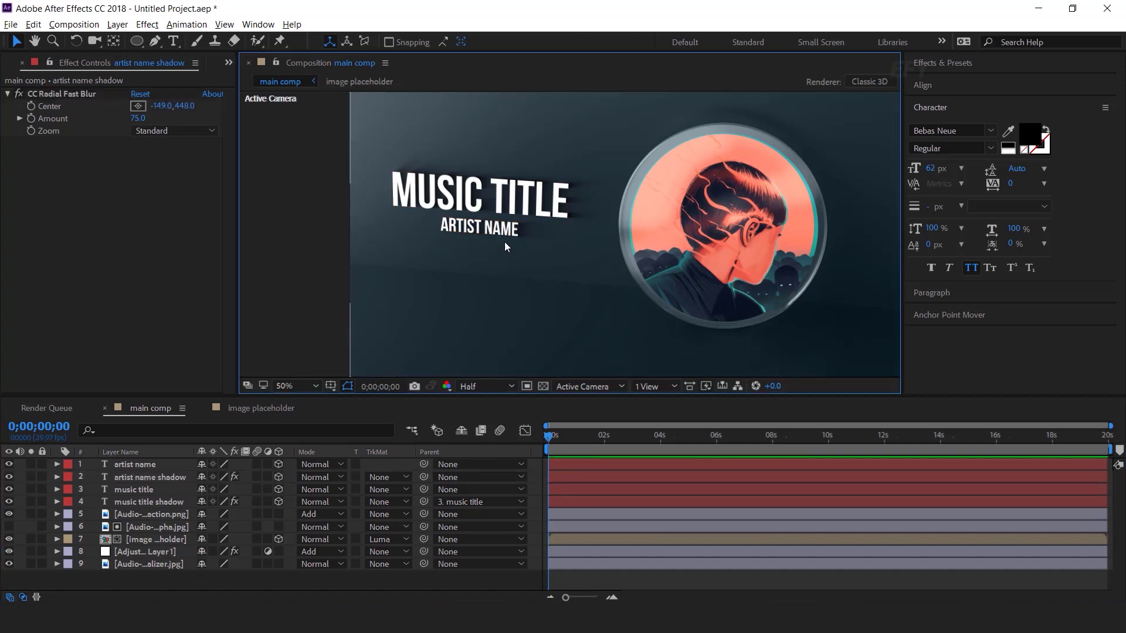
click(481, 228)
click(495, 582)
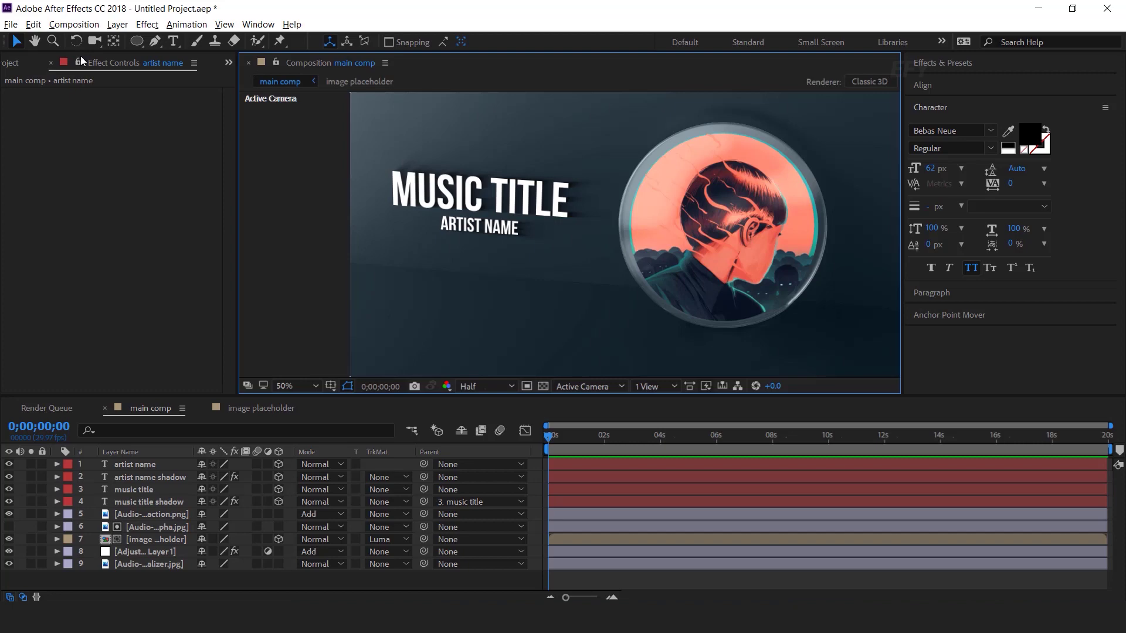
Step: Create a new composition named "audio reactor" at 1920 x 1080 px
click(10, 63)
click(46, 387)
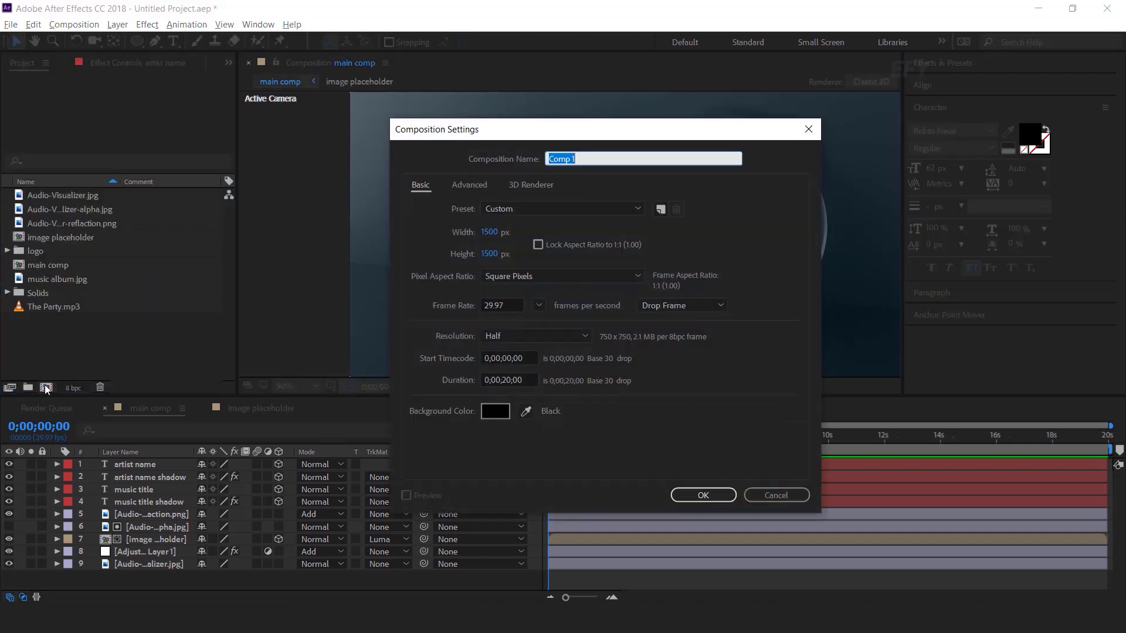
text(audio reactor)
click(507, 237)
text(1920)
key(Tab)
text(1080)
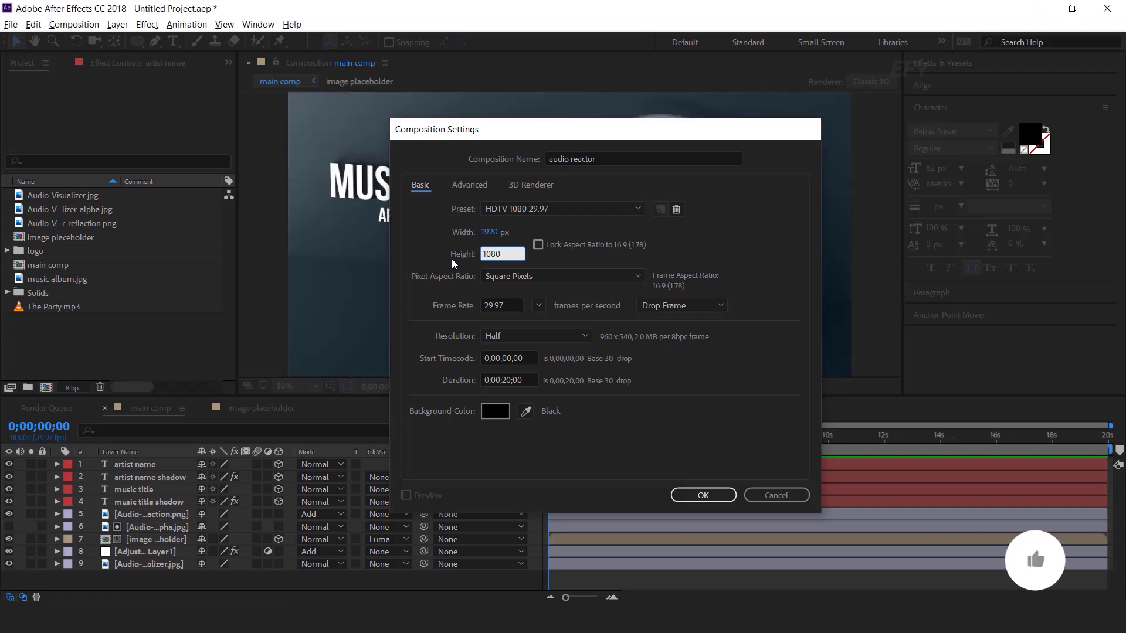
key(Return)
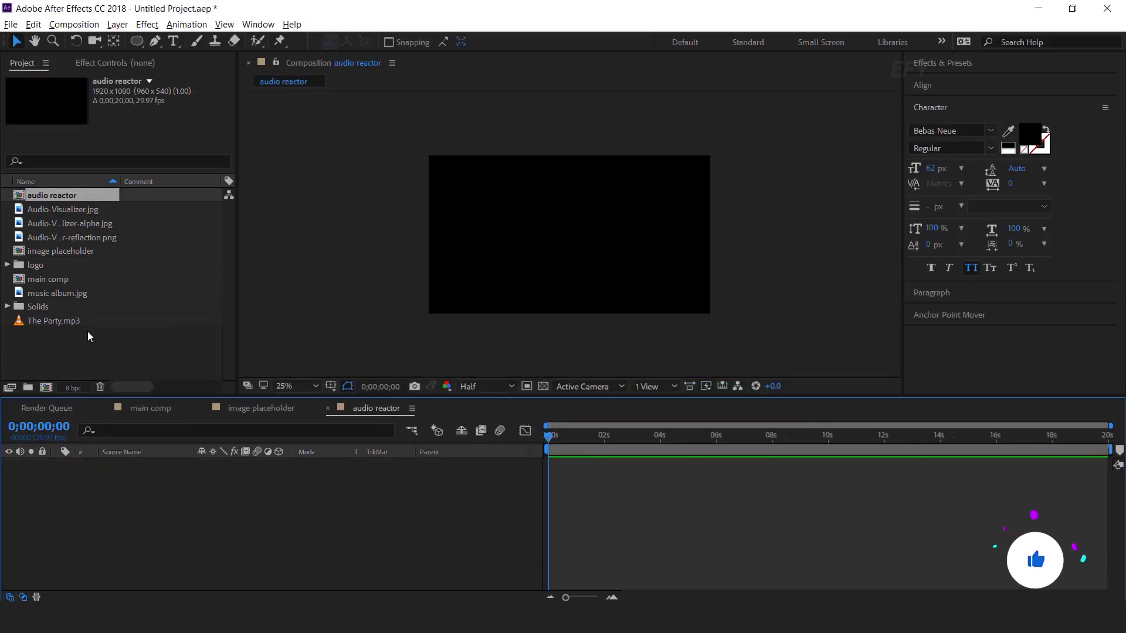
Step: Add The Party.mp3 to the audio reactor composition and pre-compose it as "music"
click(53, 321)
drag(51, 319, 177, 502)
right_click(159, 465)
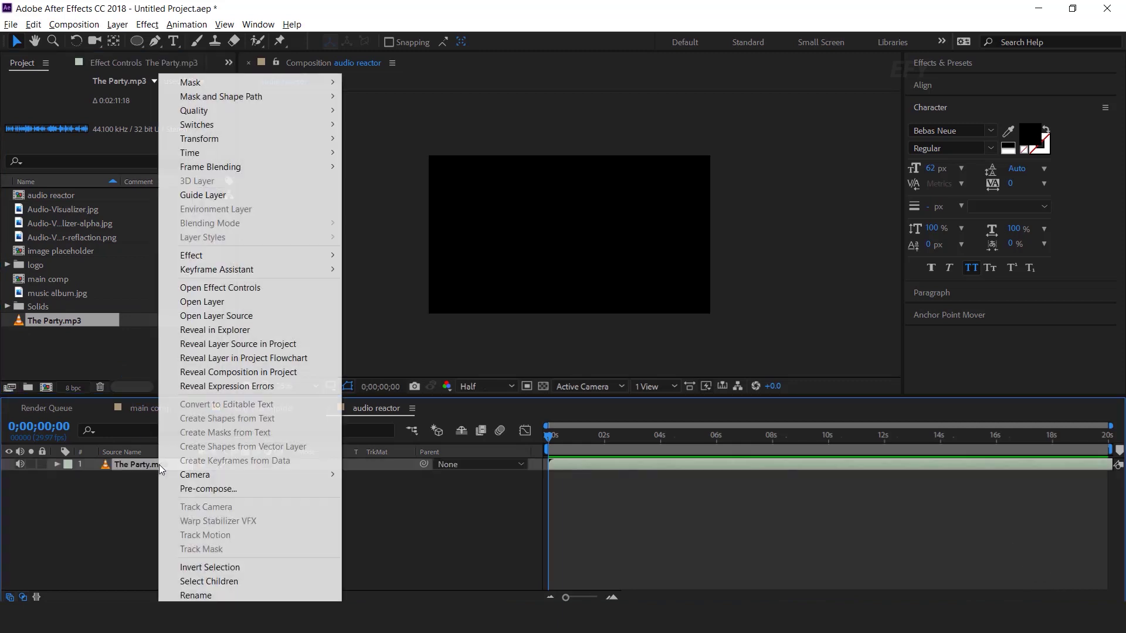
click(208, 489)
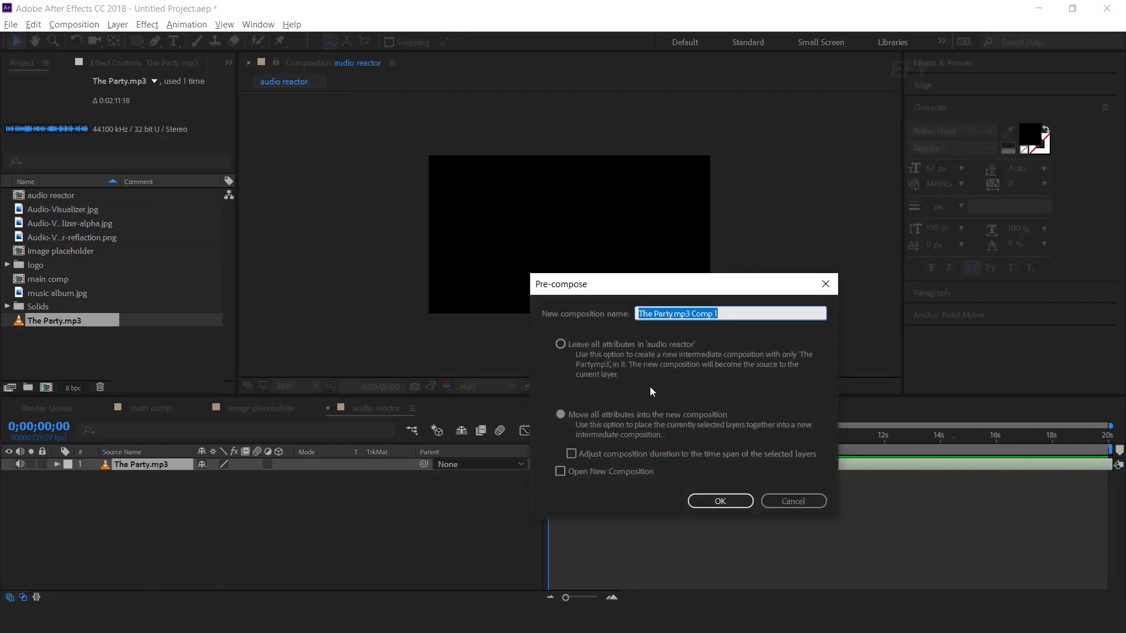
text(music)
key(Return)
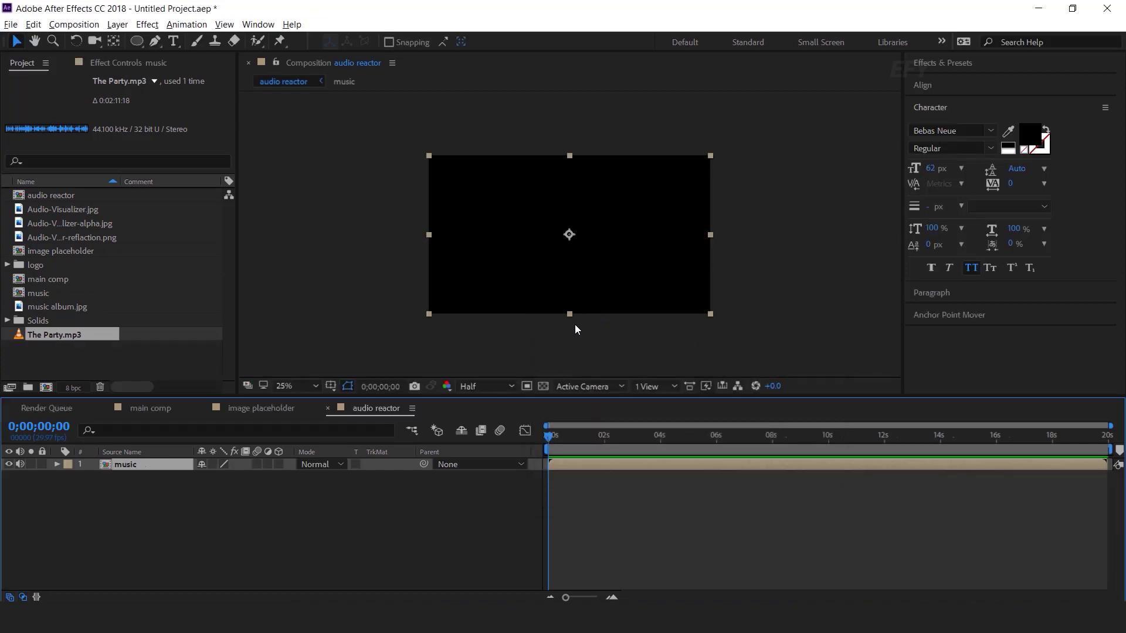
Step: Add a white 1920 x 1080 px solid layer to the audio reactor composition
right_click(438, 476)
mouse_move(616, 347)
click(675, 384)
click(657, 424)
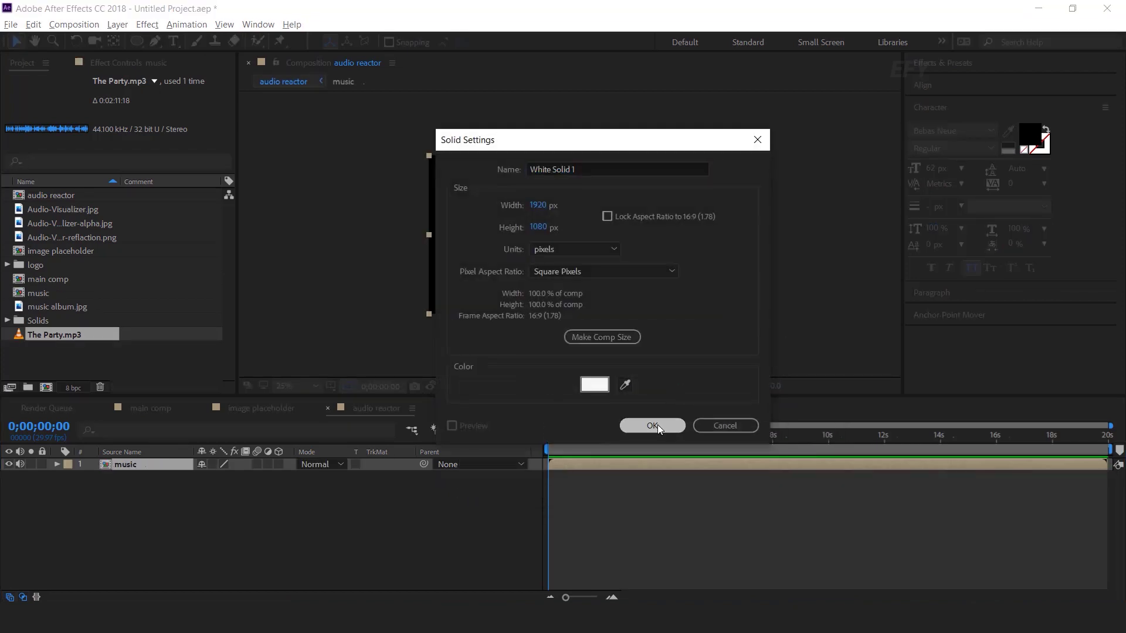
Step: Apply the Audio Spectrum effect to the white solid and use the music layer as its audio layer
key(ctrl+space)
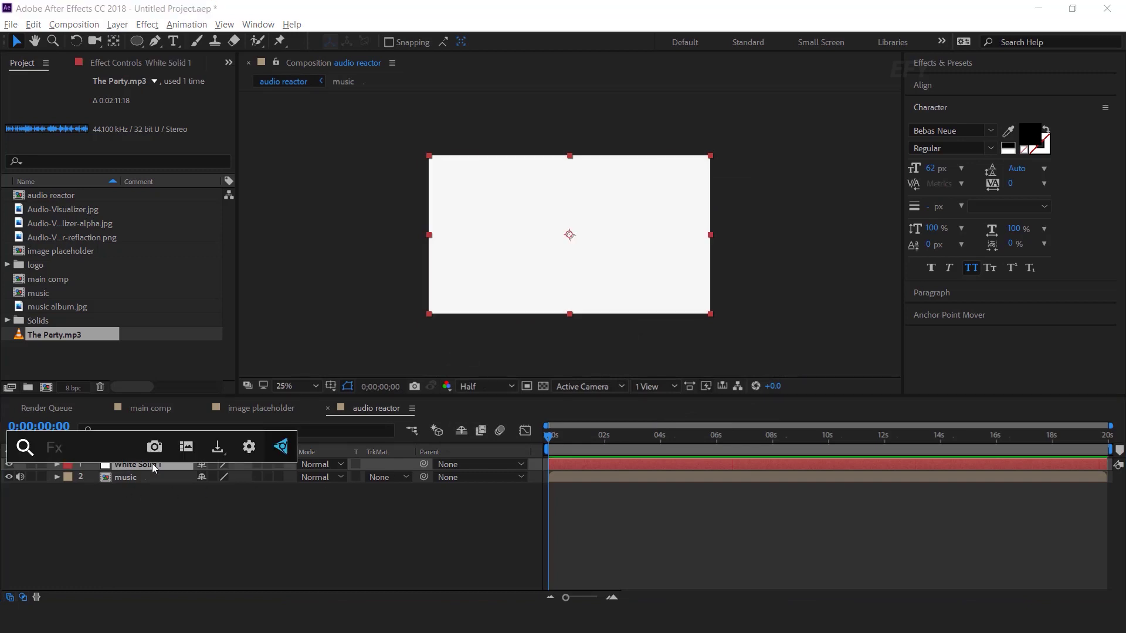
text(audi)
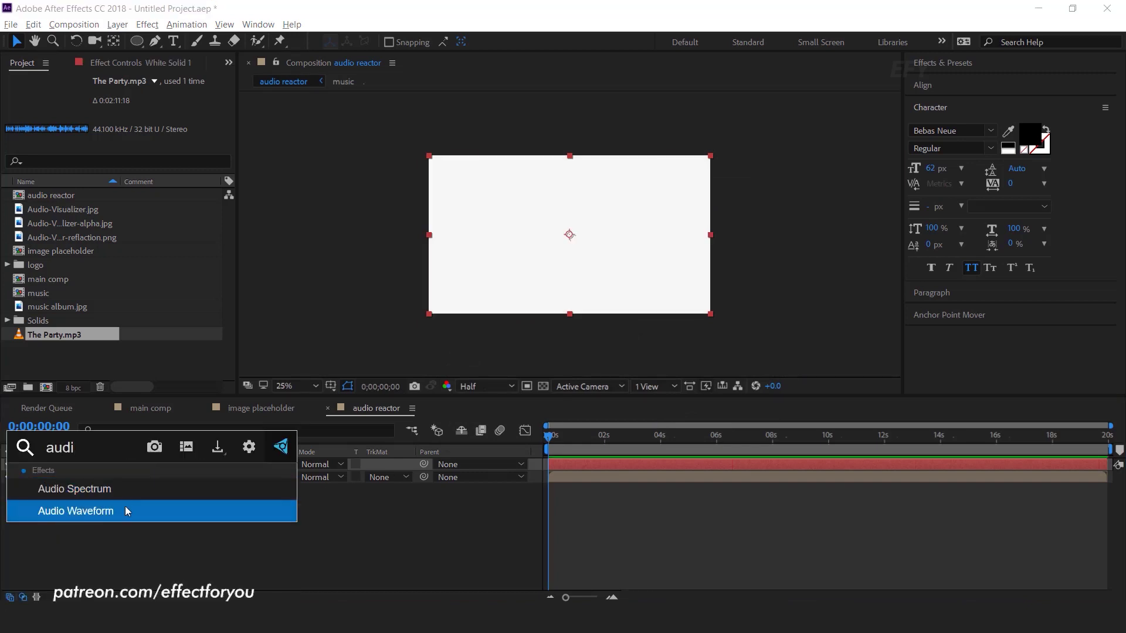
click(104, 487)
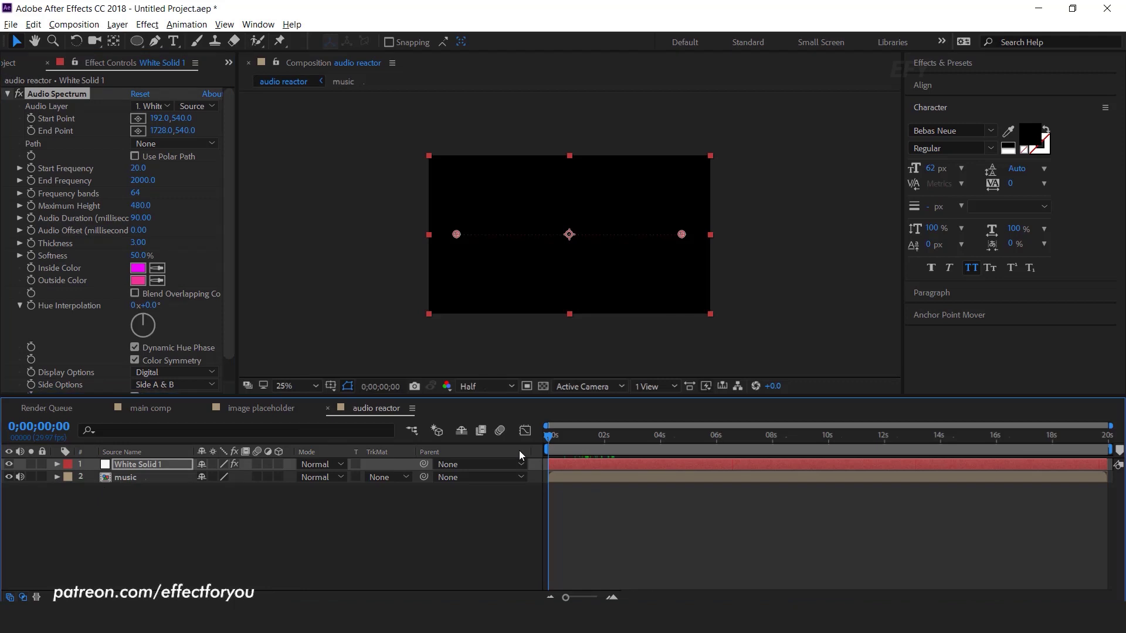
click(40, 107)
click(151, 106)
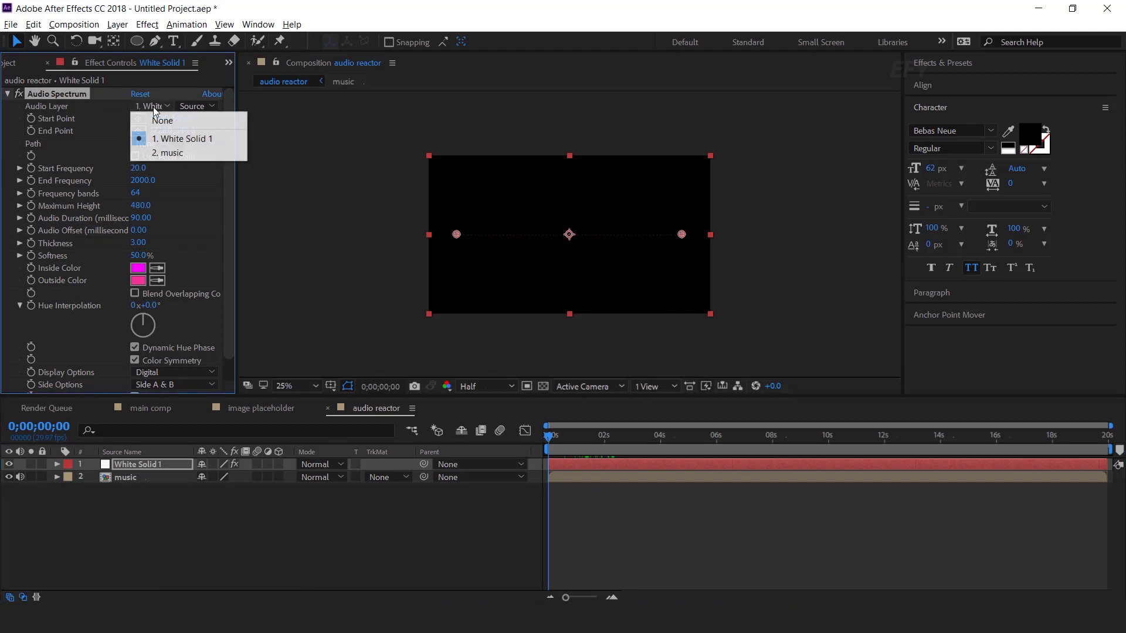
click(181, 154)
Step: Set the Audio Spectrum's Start Frequency to 25 and End Frequency to 500, viewing the frame at 0;00;01;25
mouse_move(586, 441)
mouse_down()
mouse_move(613, 441)
mouse_move(600, 440)
mouse_up()
click(62, 169)
click(139, 169)
text(25)
key(Return)
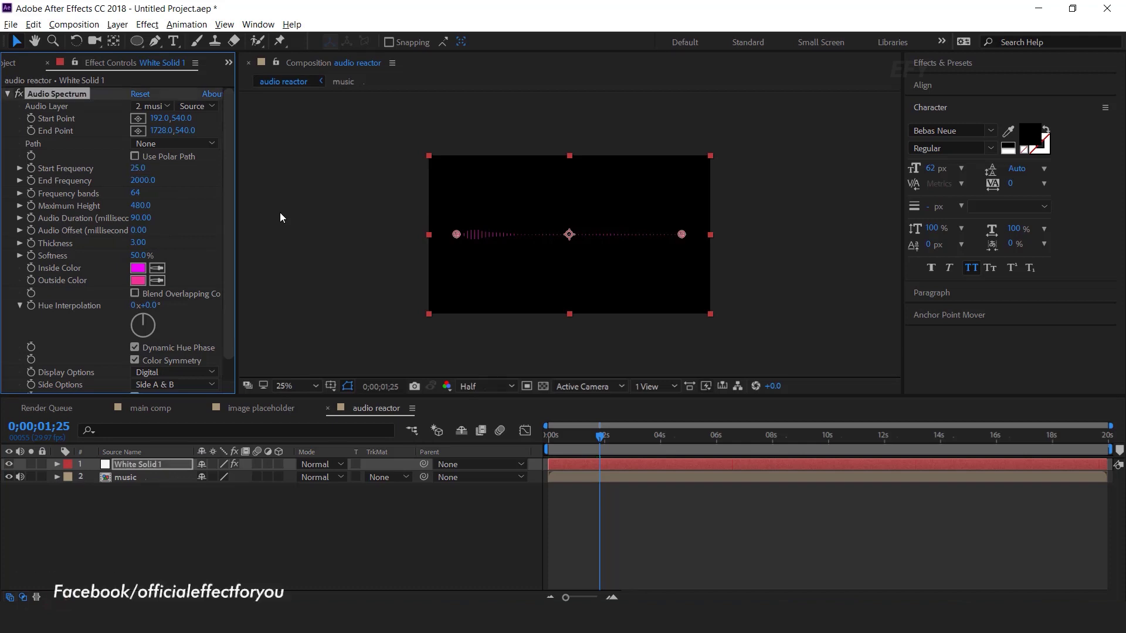
click(142, 181)
text(500)
key(Return)
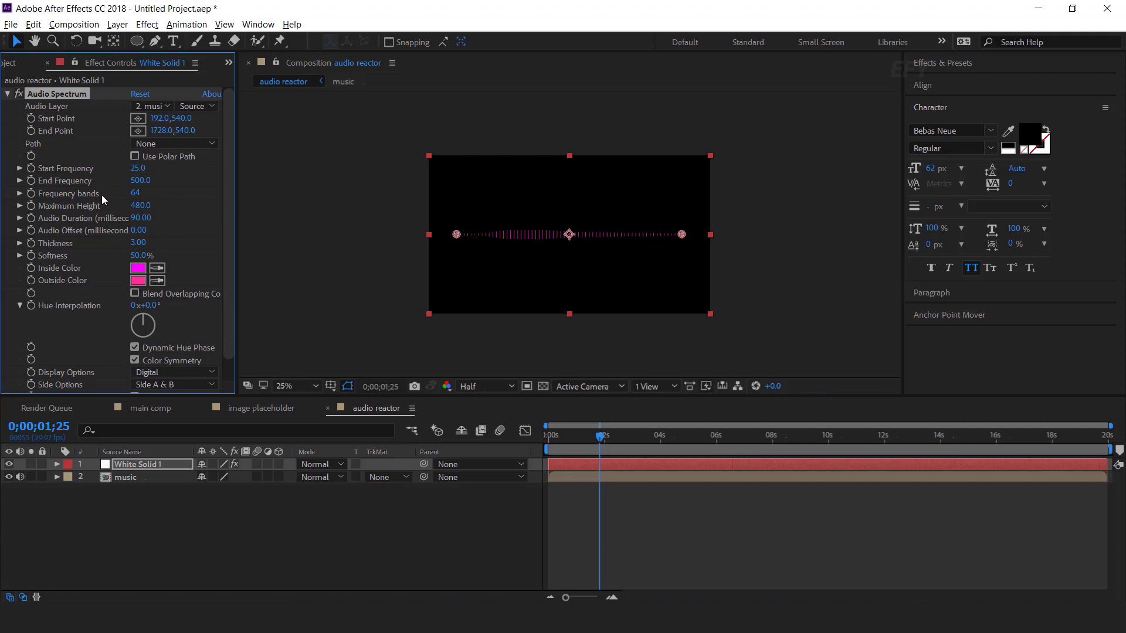
Step: Set the Audio Spectrum's Frequency bands to 2000 and Maximum Height to 800
drag(134, 198, 185, 194)
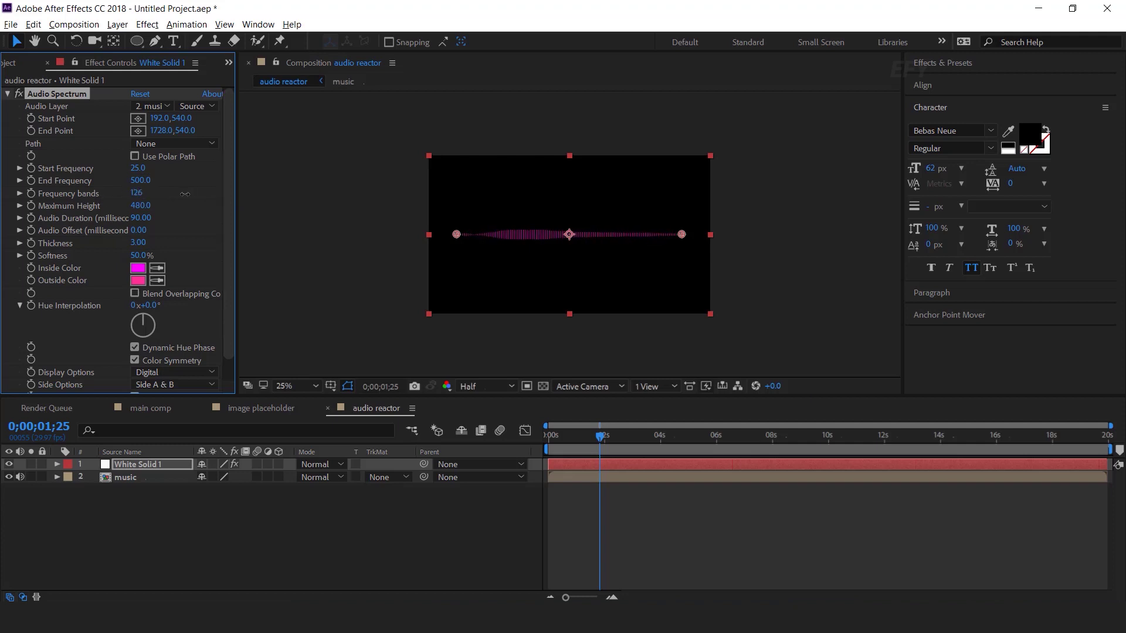
click(139, 196)
text(2)
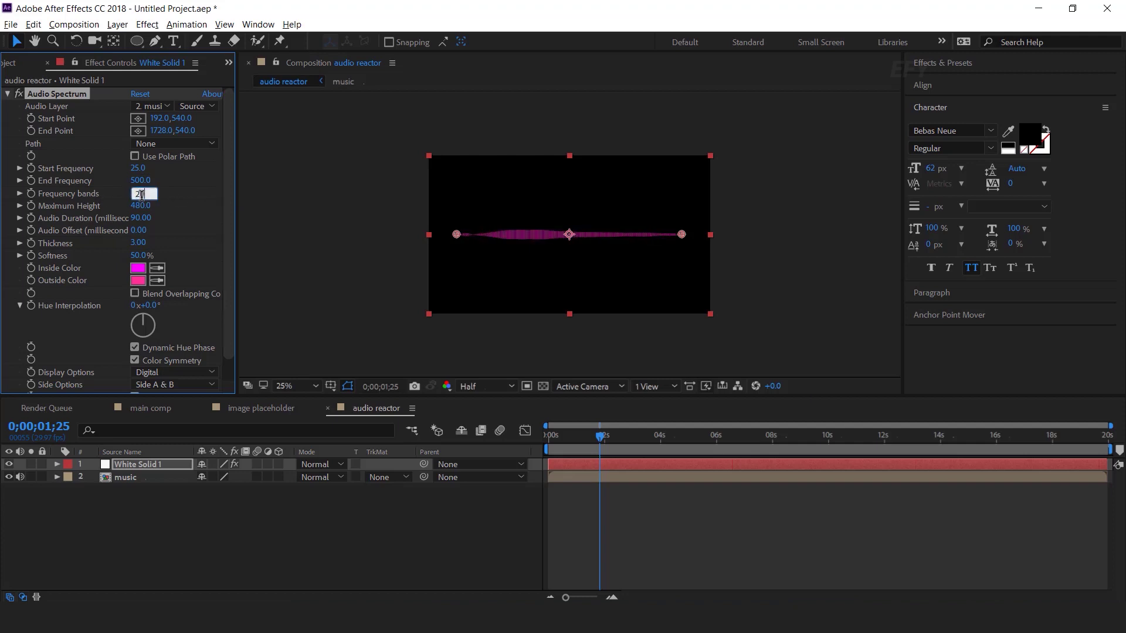
key(Return)
click(140, 205)
text(600)
text(00)
key(Return)
Step: Set the Audio Spectrum's Thickness to 1.5 and Softness to 0%
click(138, 243)
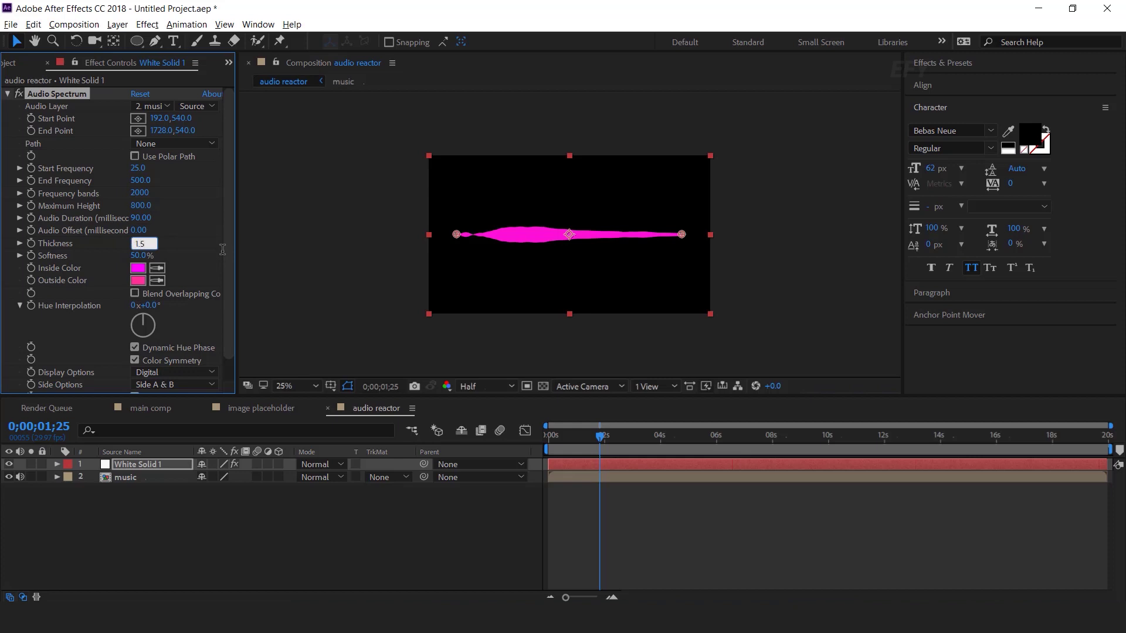
text(1.5)
key(Return)
click(140, 256)
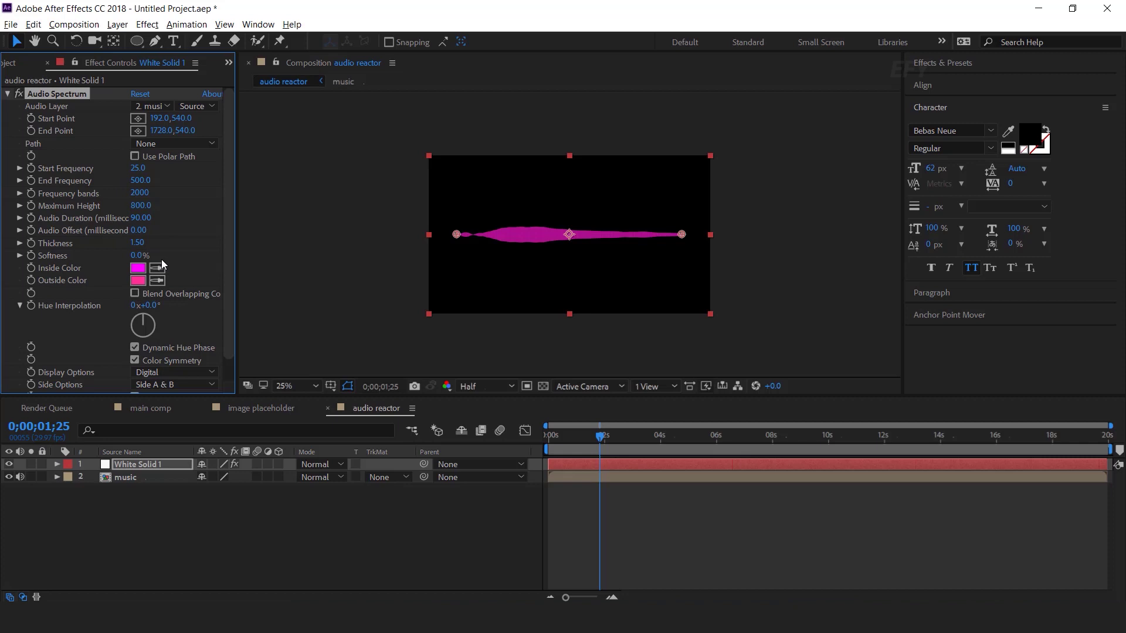
Step: Go to the frame at 0;00;03;06 and set the Audio Spectrum's Side Options to Side A
scroll(230, 266, down, 1)
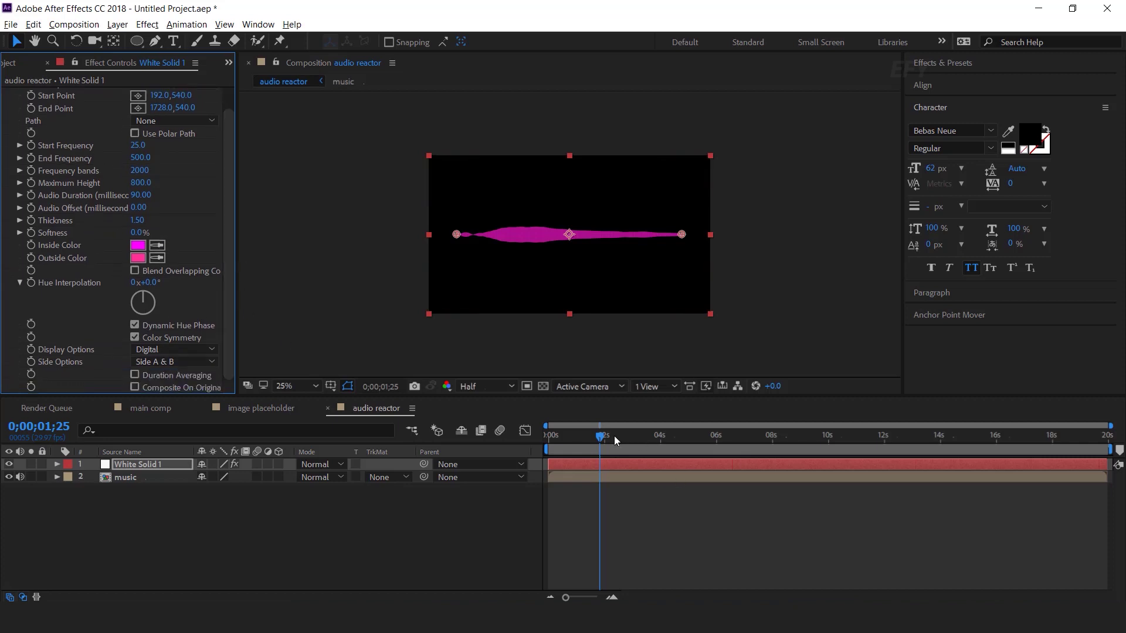
click(638, 438)
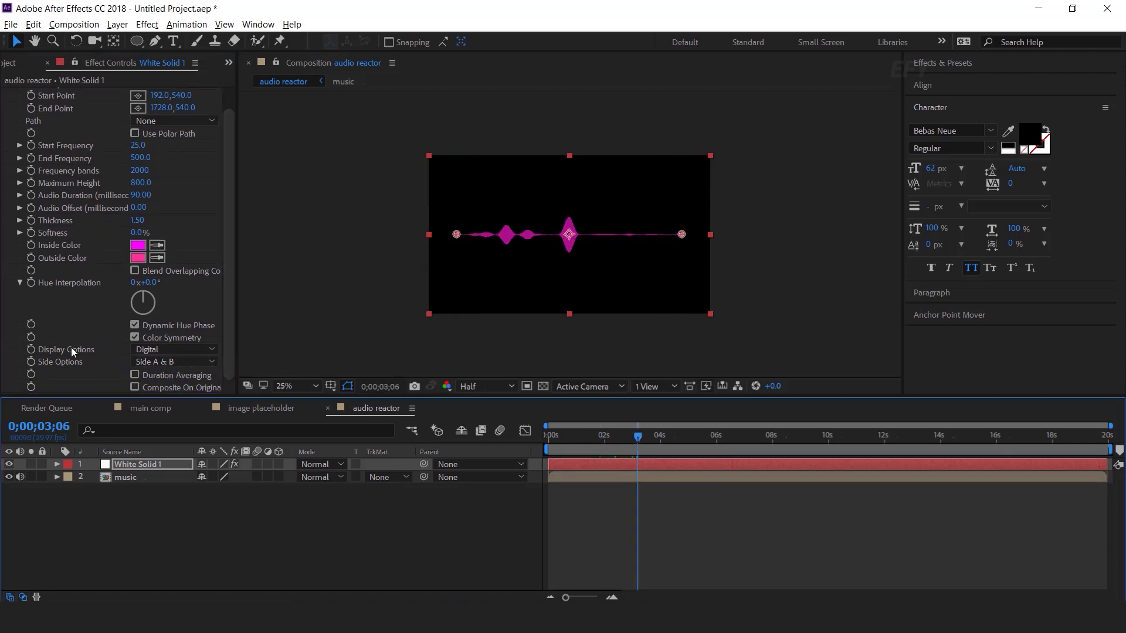
click(153, 362)
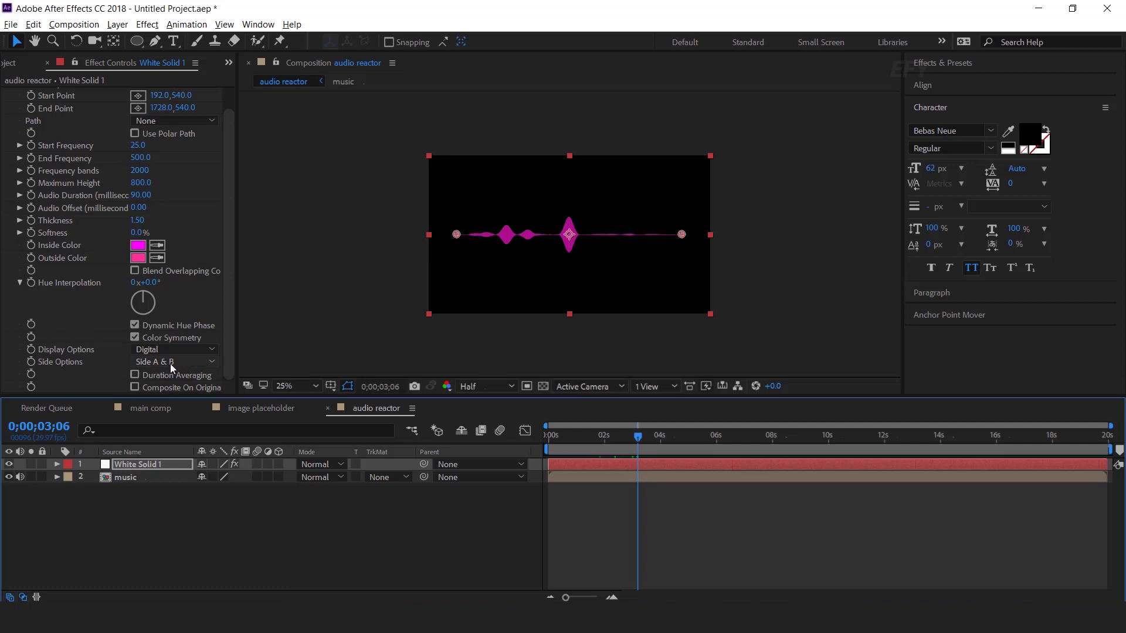
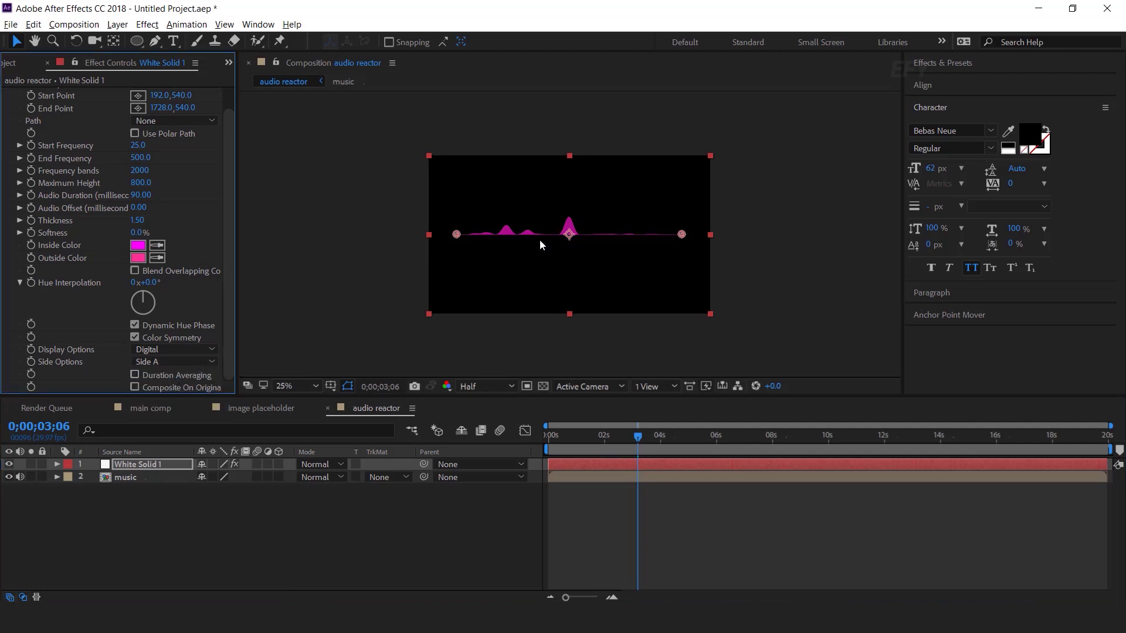
Step: Reduce the audio reactor composition's height to 495 px
click(74, 24)
click(112, 58)
drag(541, 130, 948, 132)
drag(897, 253, 878, 255)
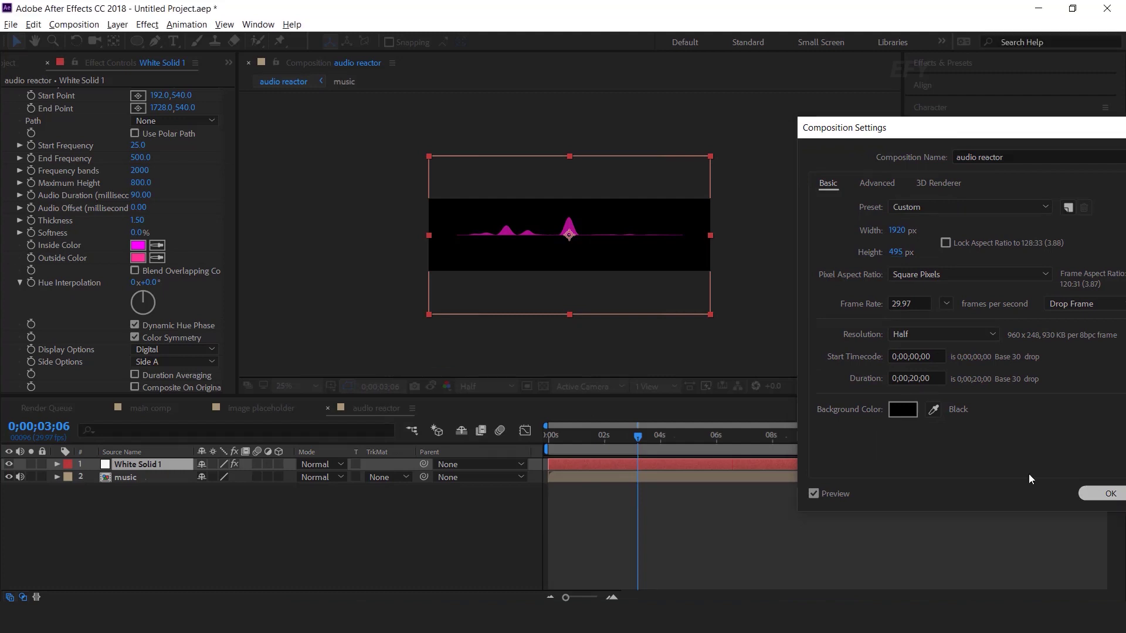
click(1103, 493)
Step: Move the spectrum solid down until its baseline meets the composition's lower edge, and duplicate the layer
scroll(574, 286, up, 2)
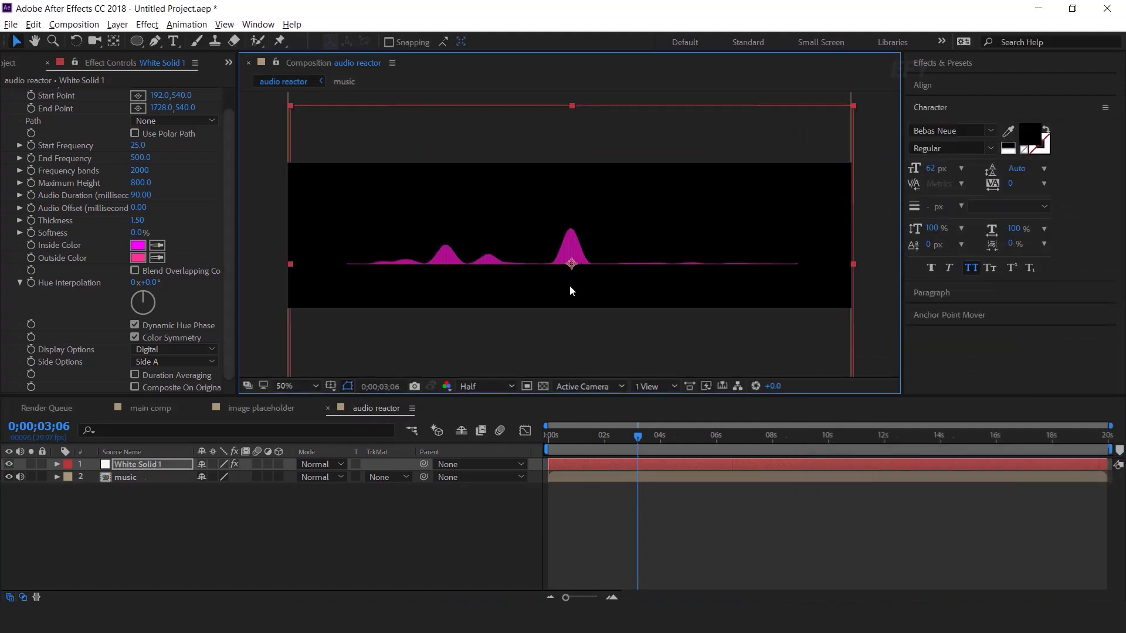
drag(638, 436, 618, 436)
scroll(668, 280, down, 2)
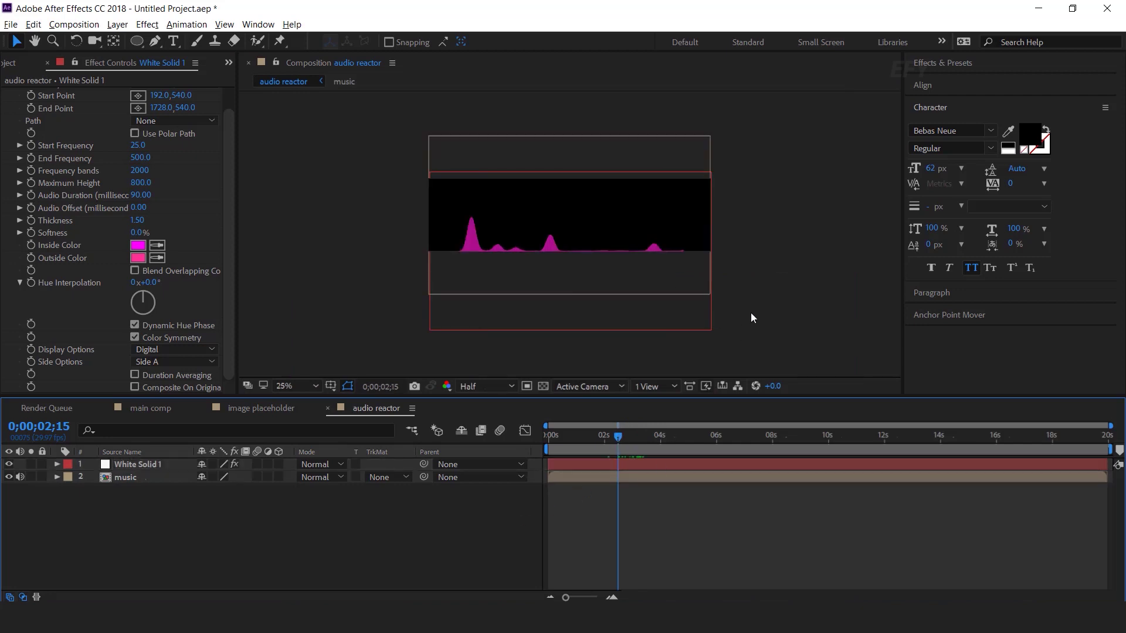
click(147, 465)
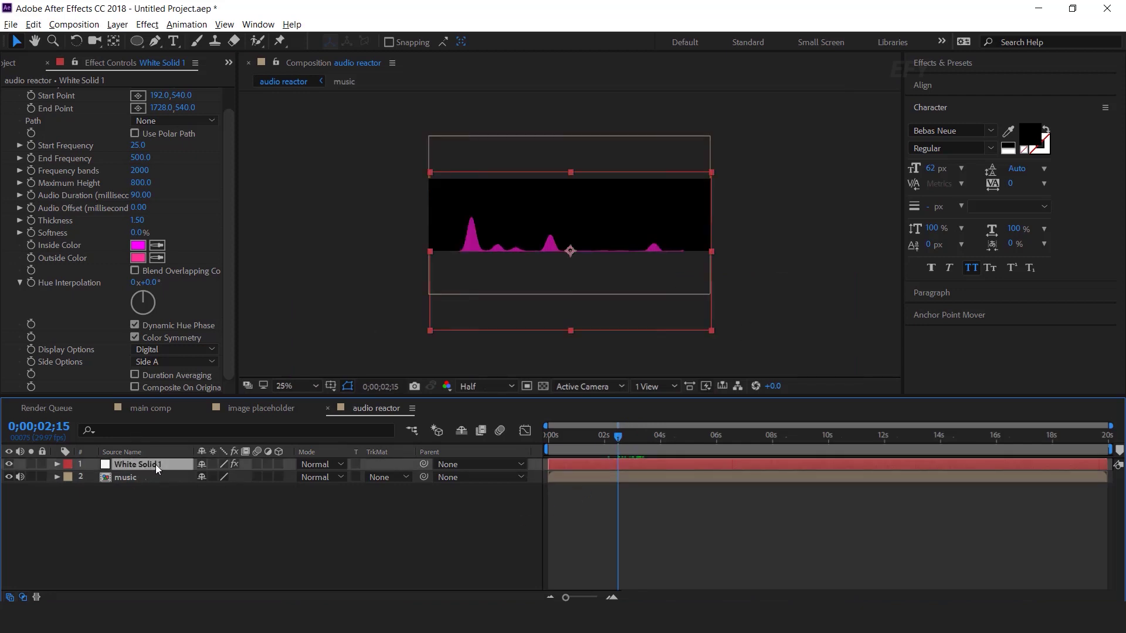
key(ctrl+d)
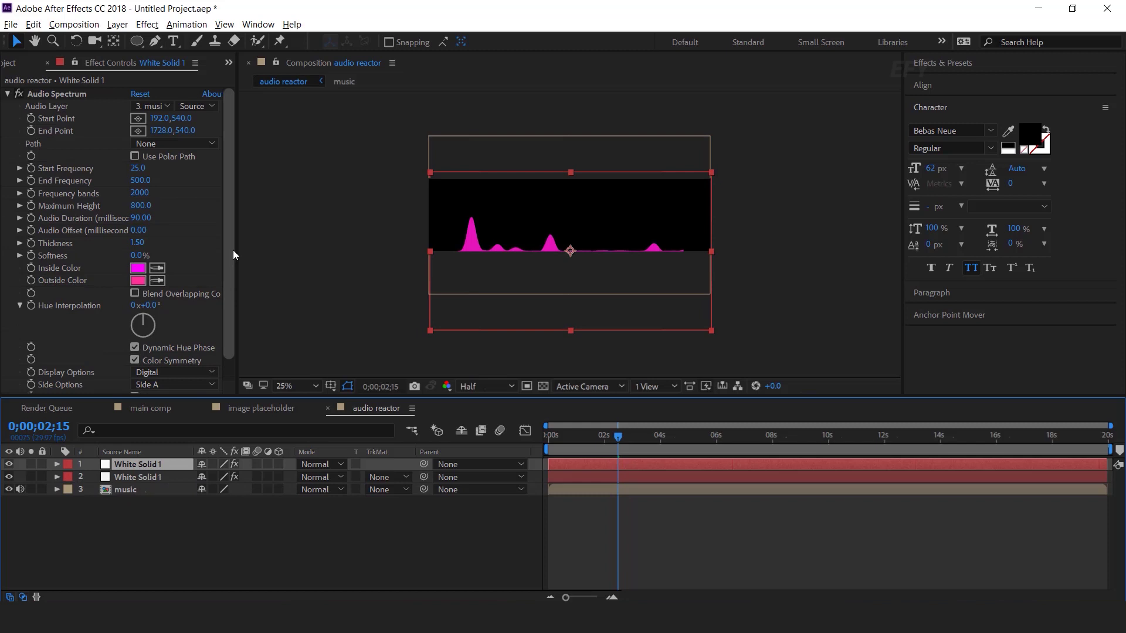
Step: Set the Audio Spectrum's Display Options to Analog lines on the upper White Solid 1 layer
scroll(230, 251, down, 2)
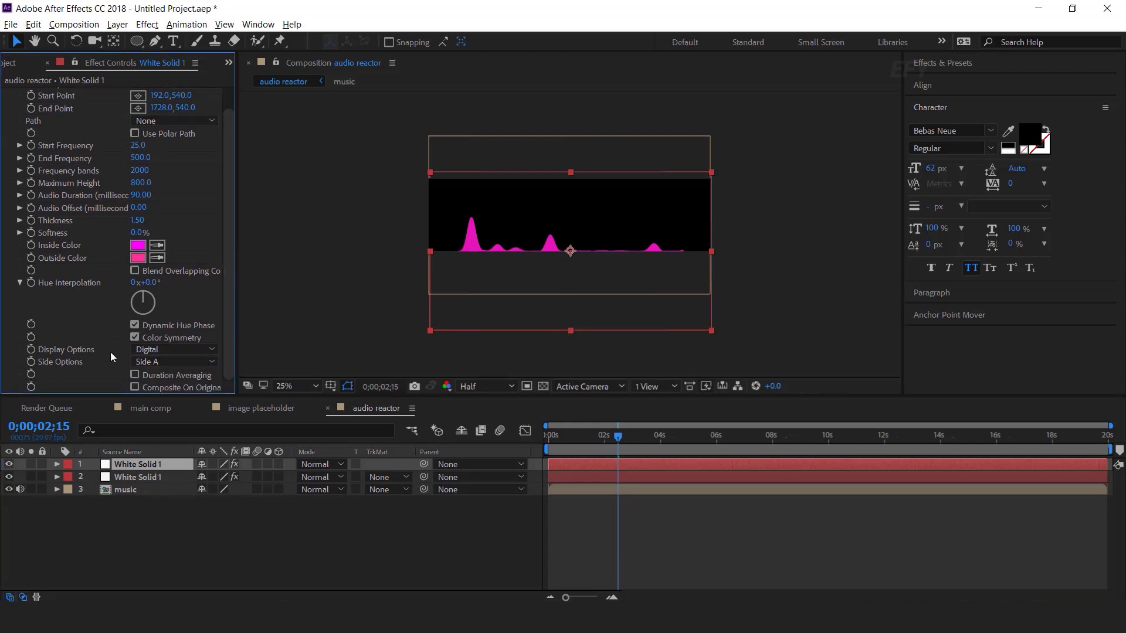
click(174, 350)
click(198, 376)
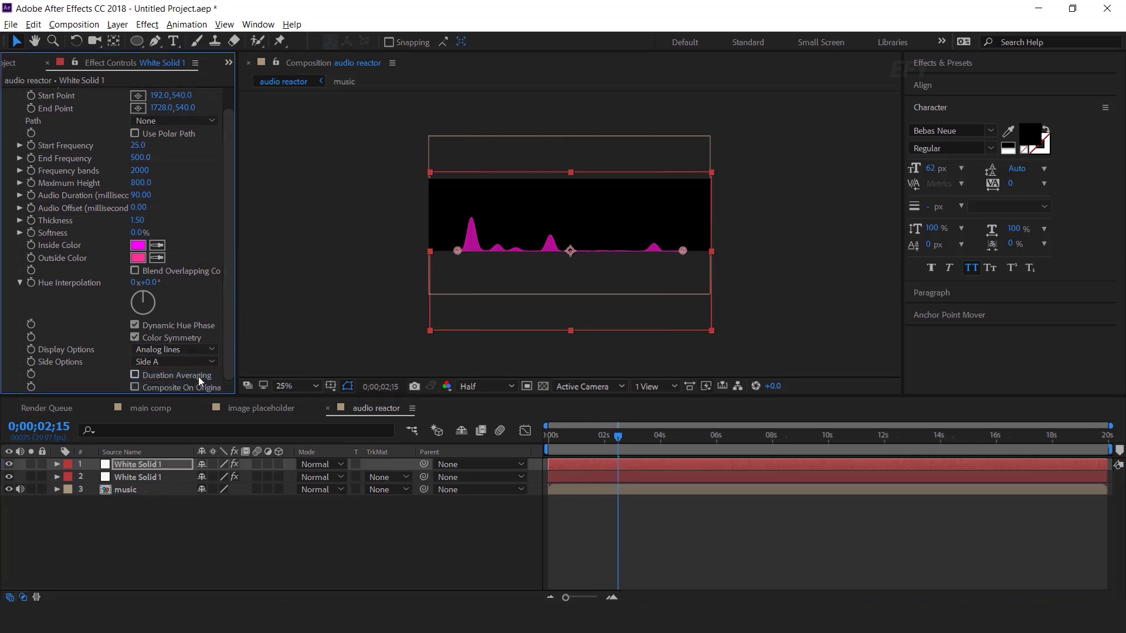
key(period)
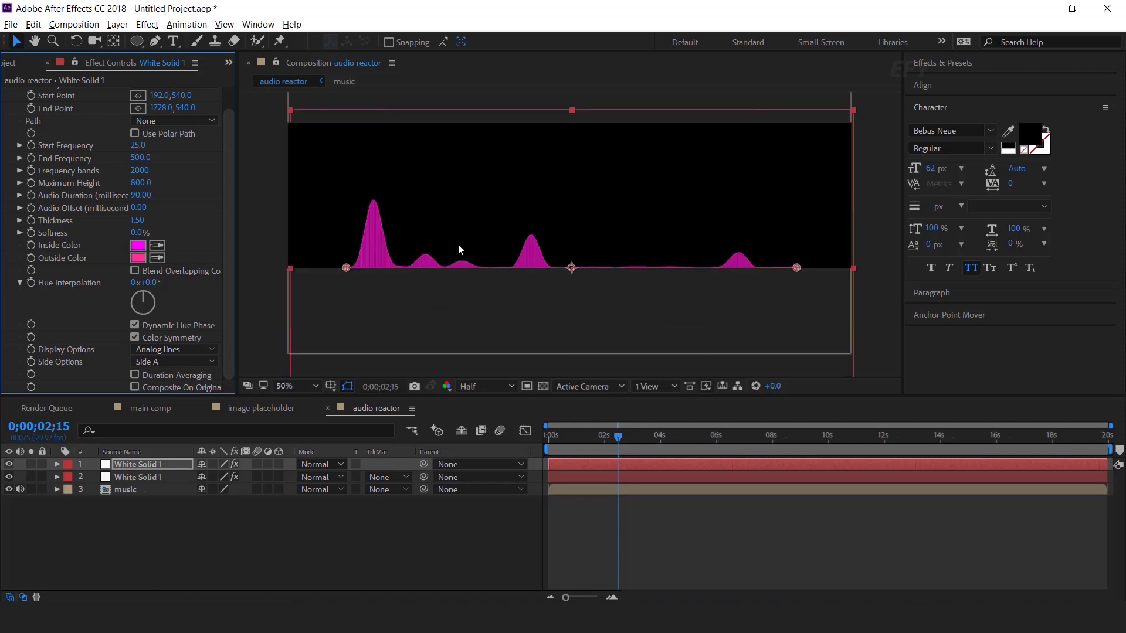
drag(386, 233, 432, 232)
scroll(231, 136, up, 2)
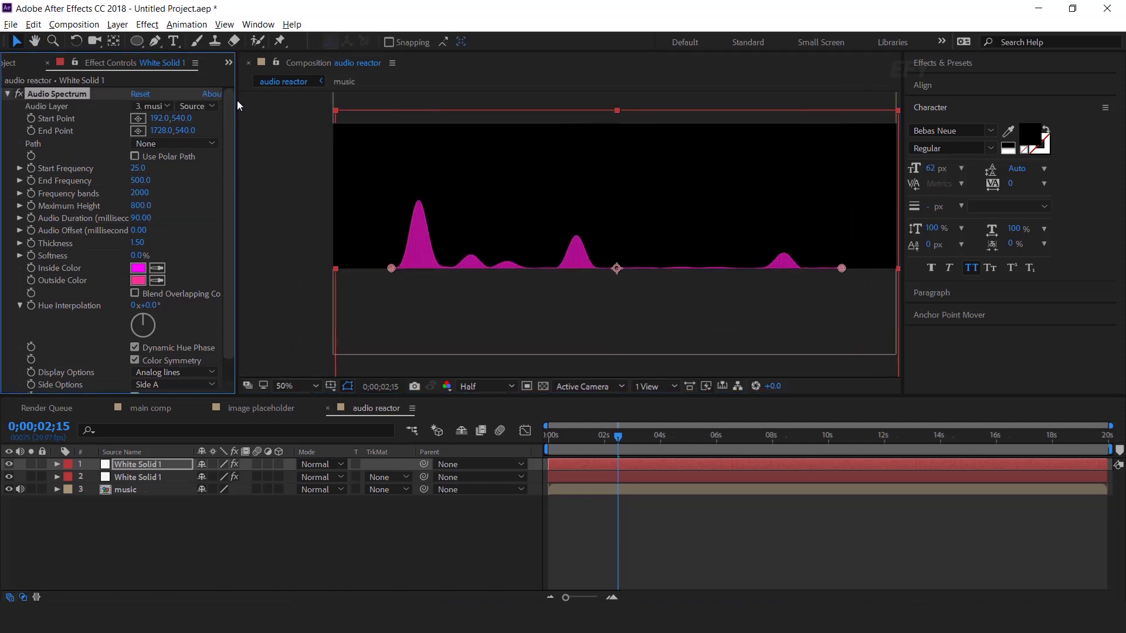
Step: Set the Y values of the upper spectrum's Start Point and End Point to 530
click(180, 118)
text(530)
key(Return)
click(186, 130)
text(5)
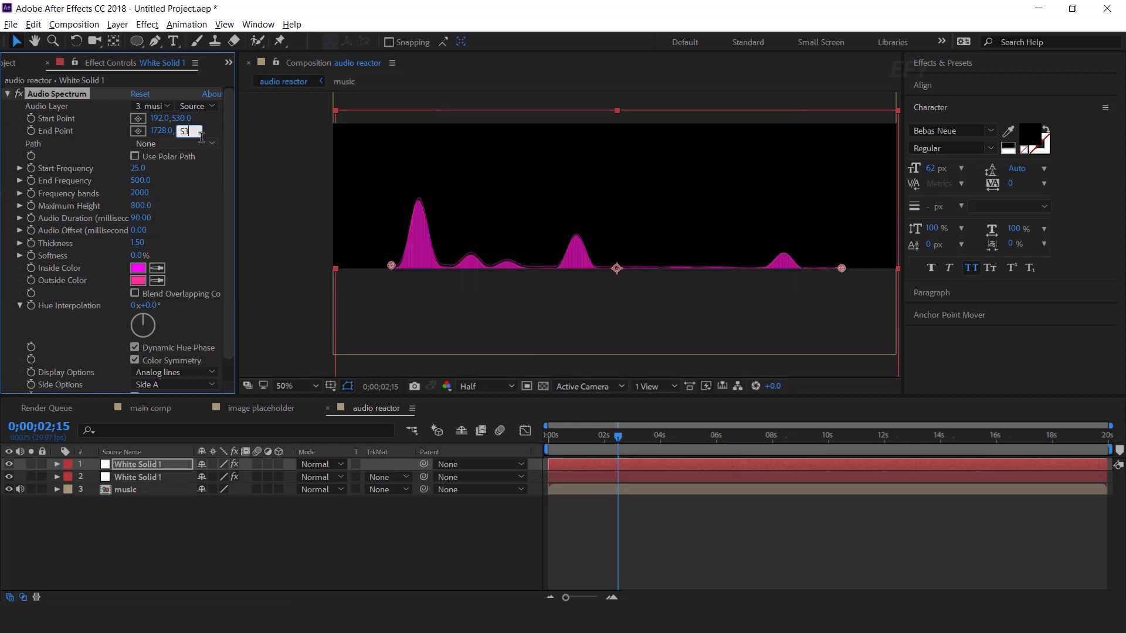
key(Return)
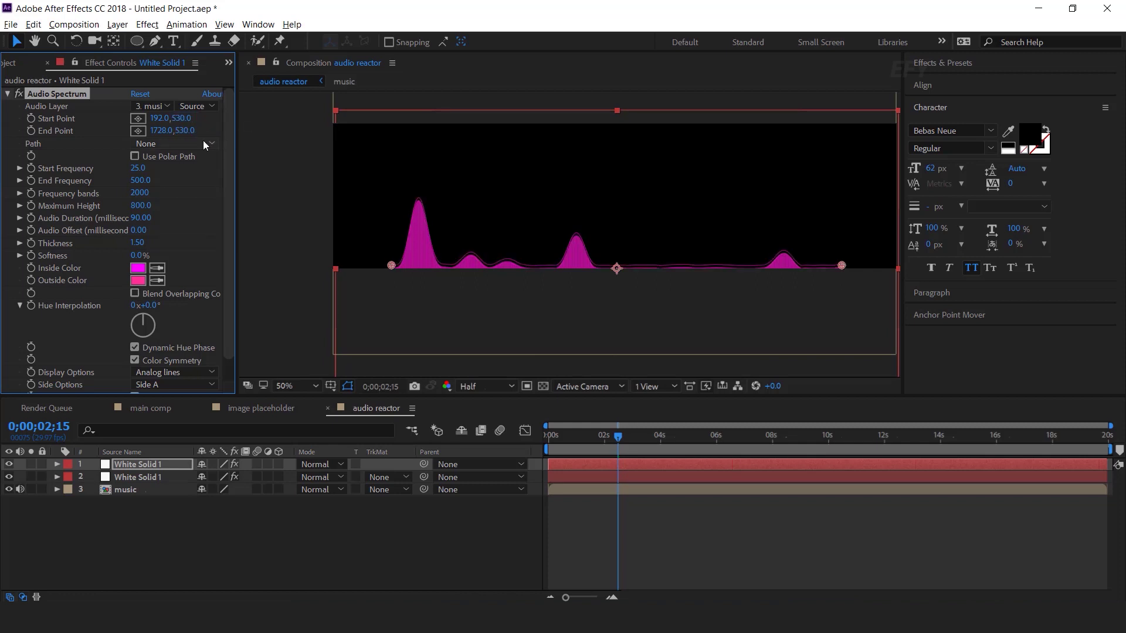
click(476, 558)
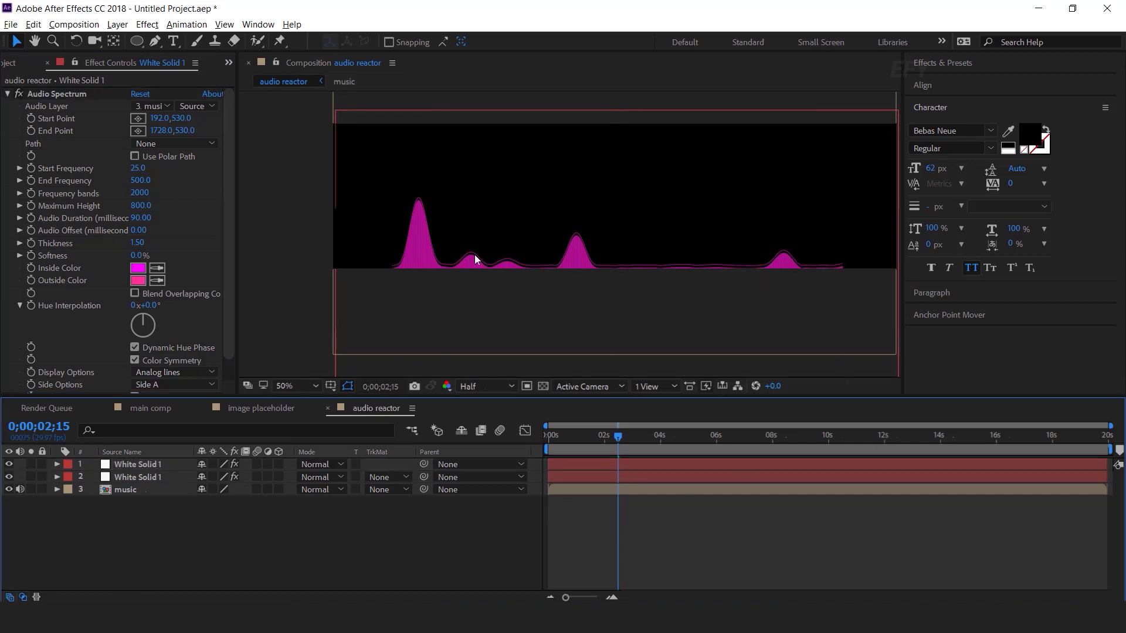
drag(618, 437, 684, 435)
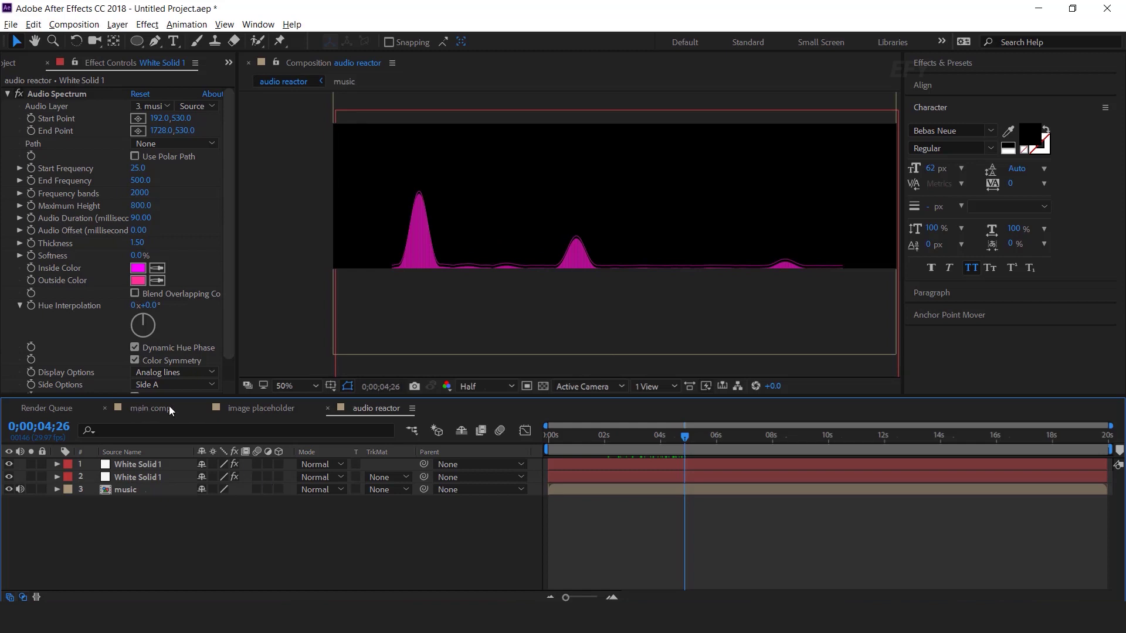
Step: Add the audio reactor composition to the main comp as the uppermost layer
click(147, 408)
click(10, 62)
click(62, 349)
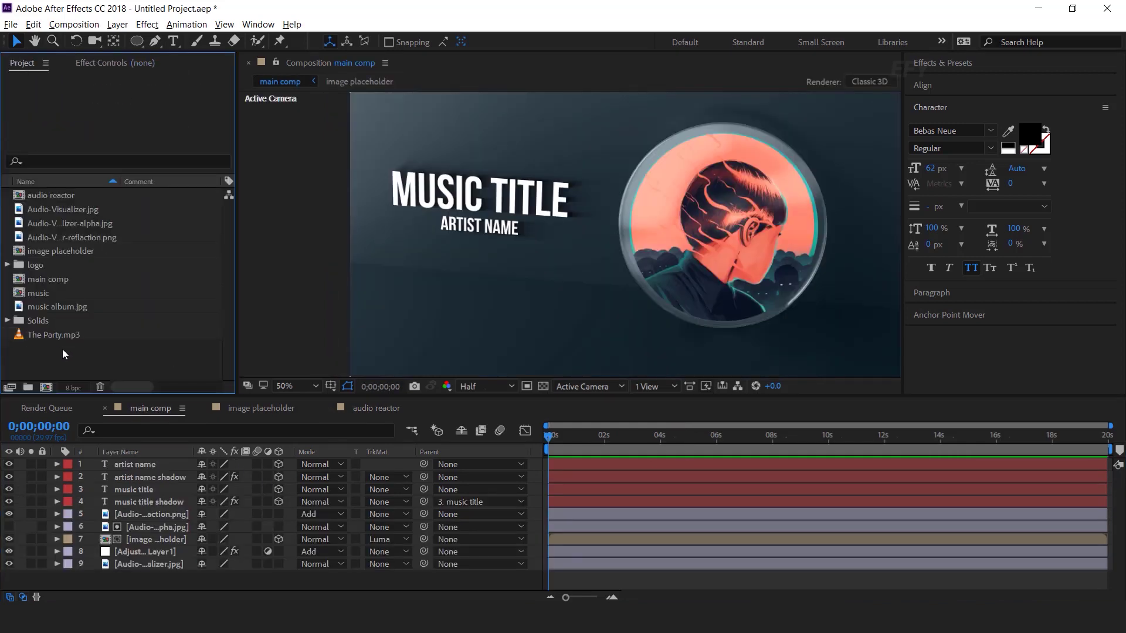
click(34, 197)
drag(19, 198, 155, 464)
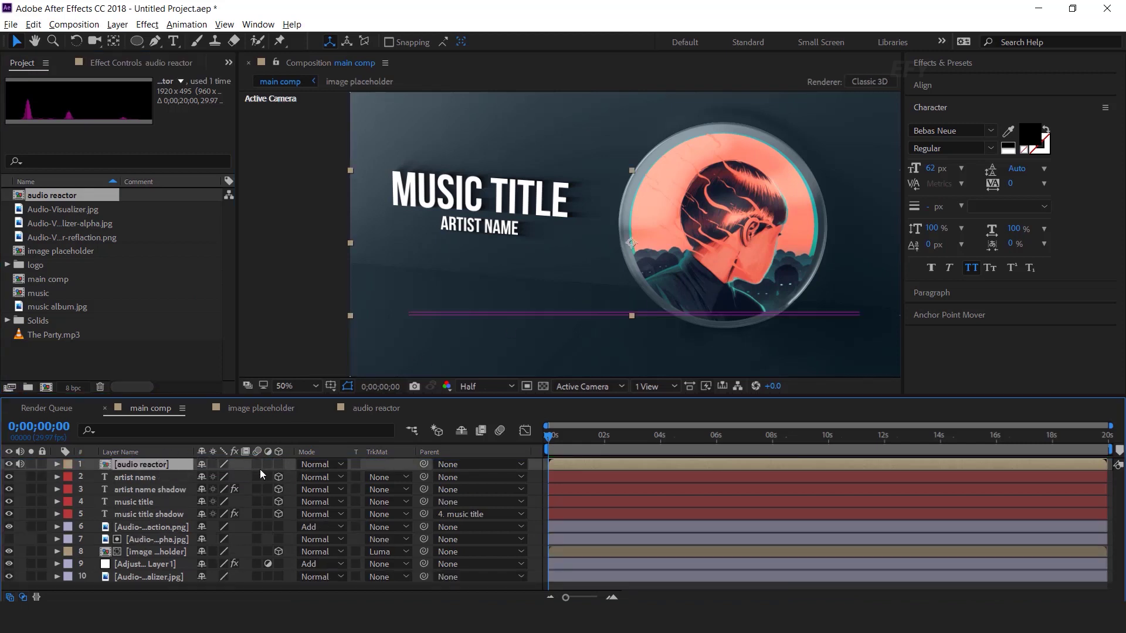
Step: Make the audio reactor layer 3D and move its anchor point to the bottom centre
click(280, 464)
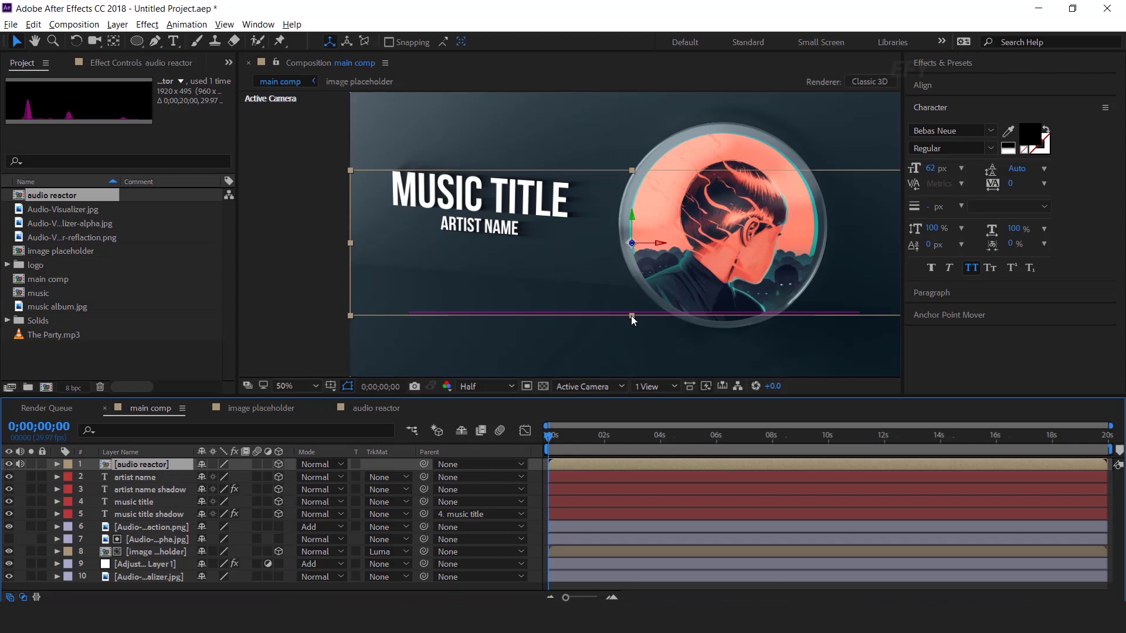
click(945, 315)
click(943, 219)
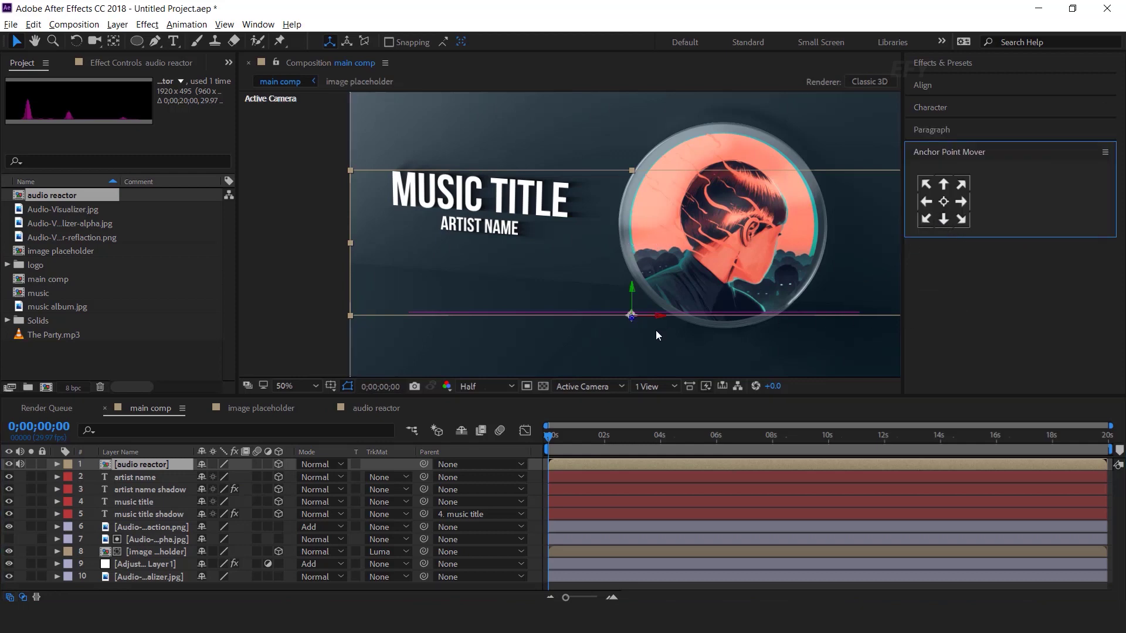
Step: Shift the audio reactor layer left towards the title text and scale it to 63%
drag(656, 330, 590, 336)
key(s)
key(w)
drag(273, 477, 233, 477)
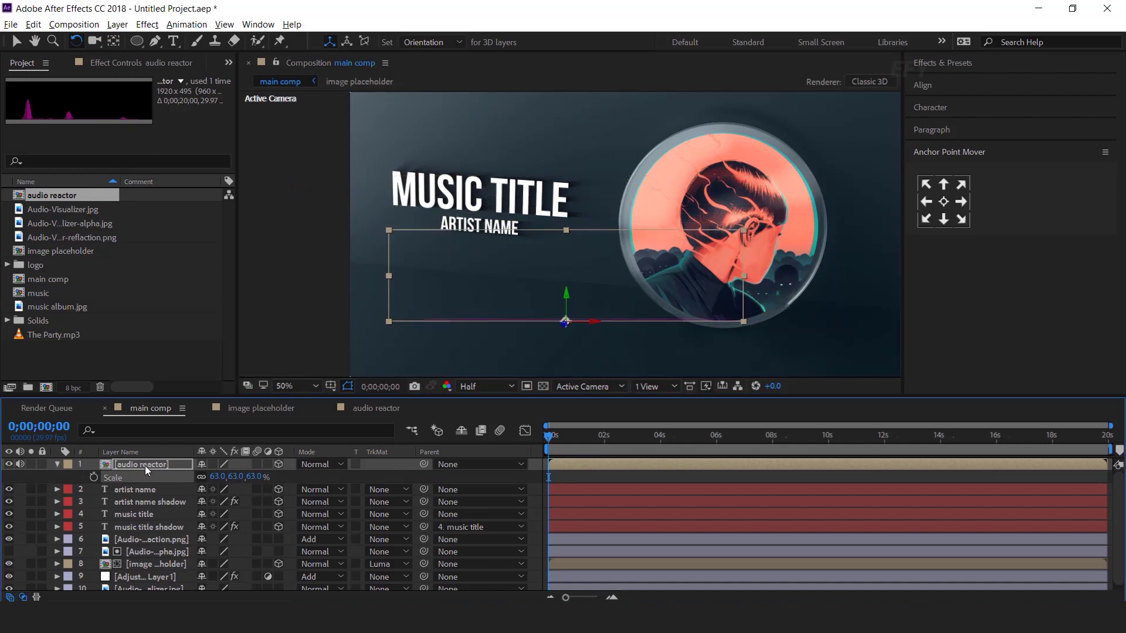
Step: Orient the audio reactor layer to 11.7°, 18.9°, 3.3° and scale it to 49.5% beneath the artist name
key(r)
drag(219, 476, 247, 476)
drag(574, 432, 657, 437)
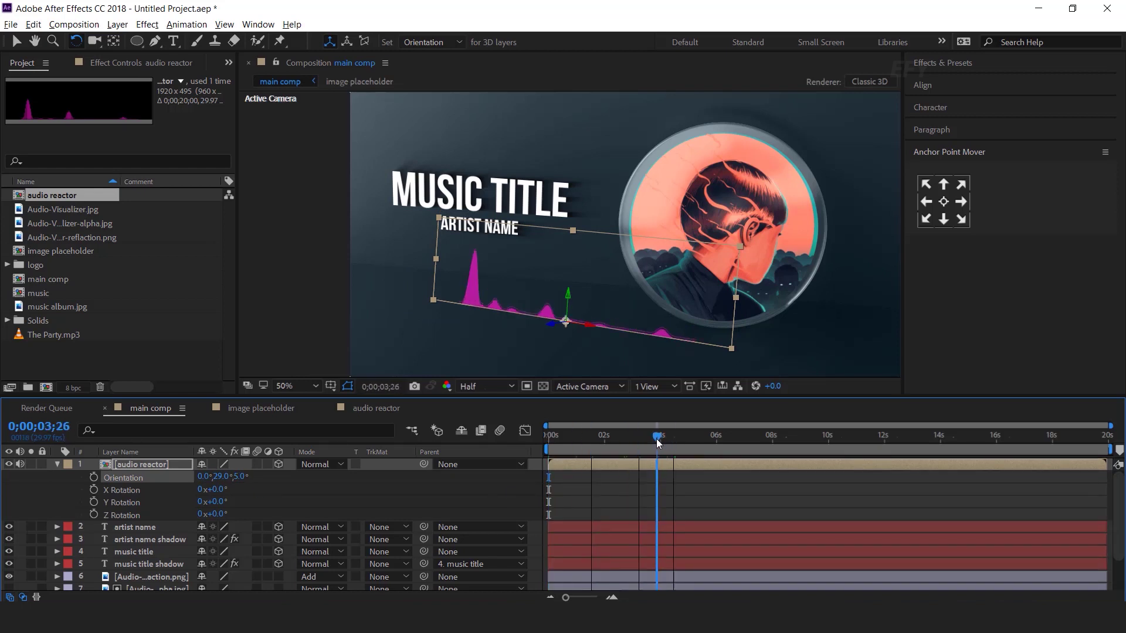
mouse_move(213, 476)
mouse_down()
mouse_move(200, 476)
mouse_move(223, 476)
mouse_up()
drag(574, 302, 518, 292)
key(v)
mouse_move(223, 476)
mouse_down()
mouse_move(200, 476)
mouse_move(243, 478)
mouse_up()
key(shift+s)
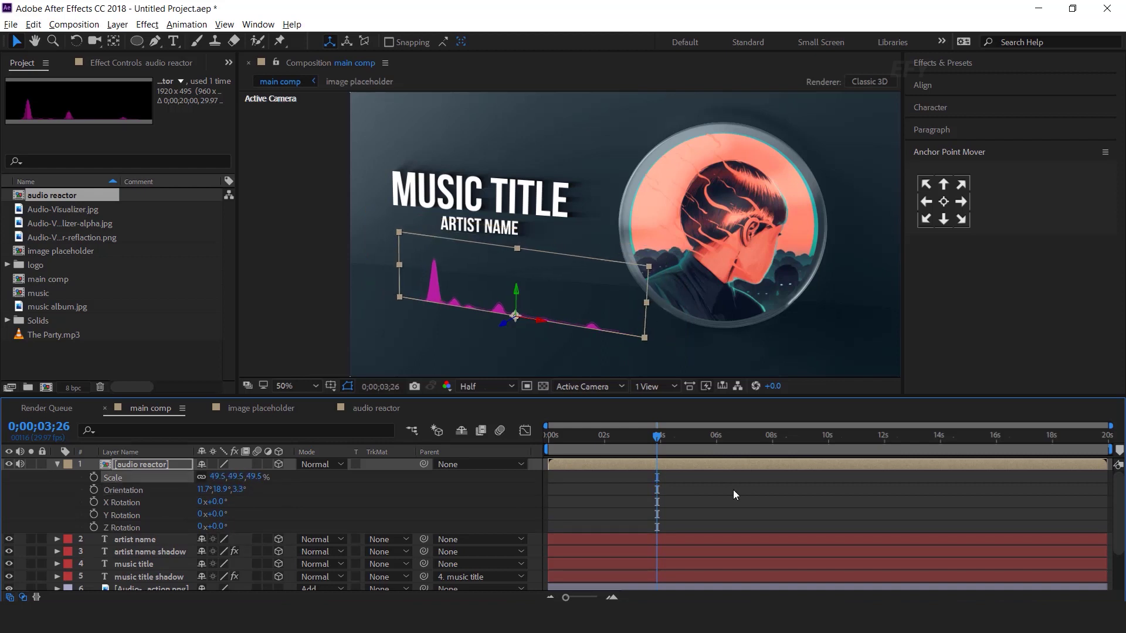
click(733, 490)
Step: Apply a Fill effect to the audio reactor layer and set its colour to white (FFFFFF)
click(148, 463)
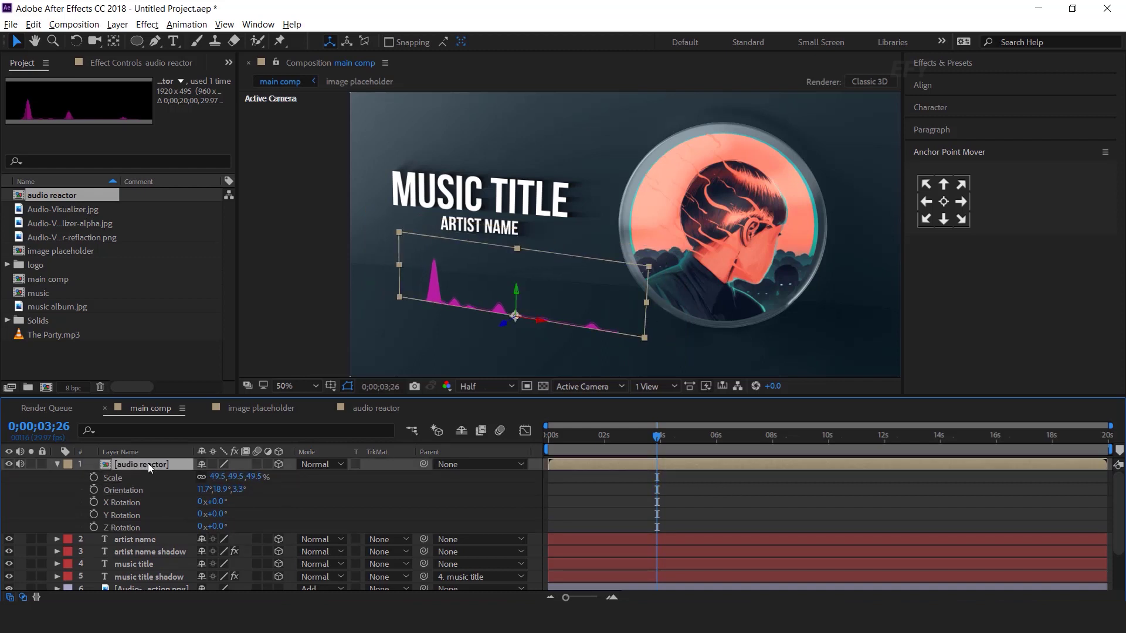
key(ctrl+space)
text(fill)
key(Return)
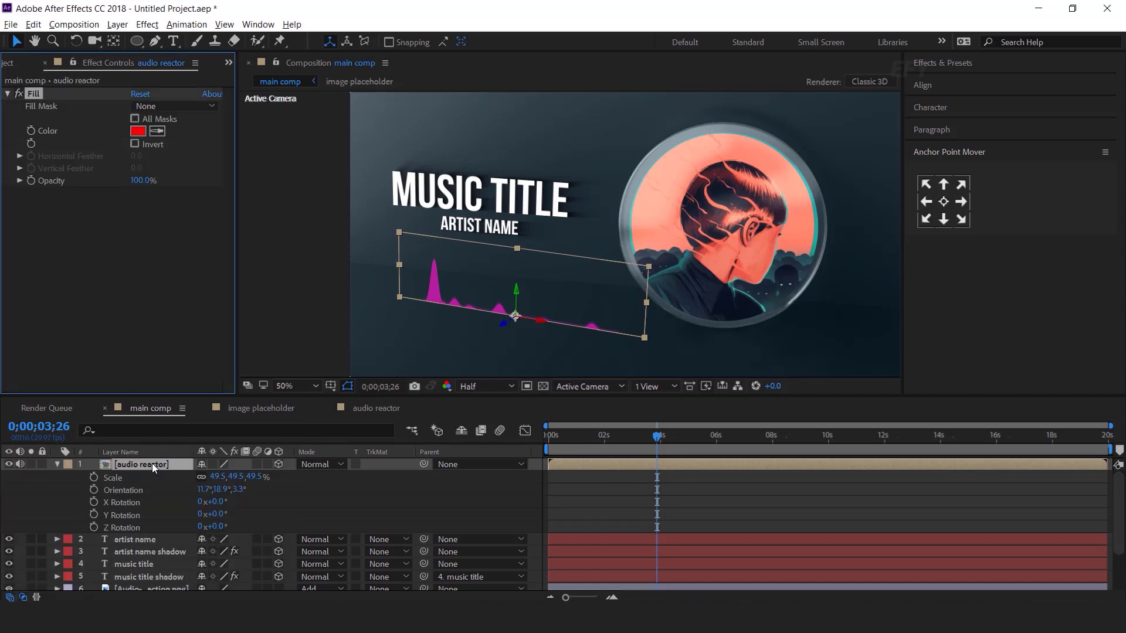
click(138, 130)
click(39, 80)
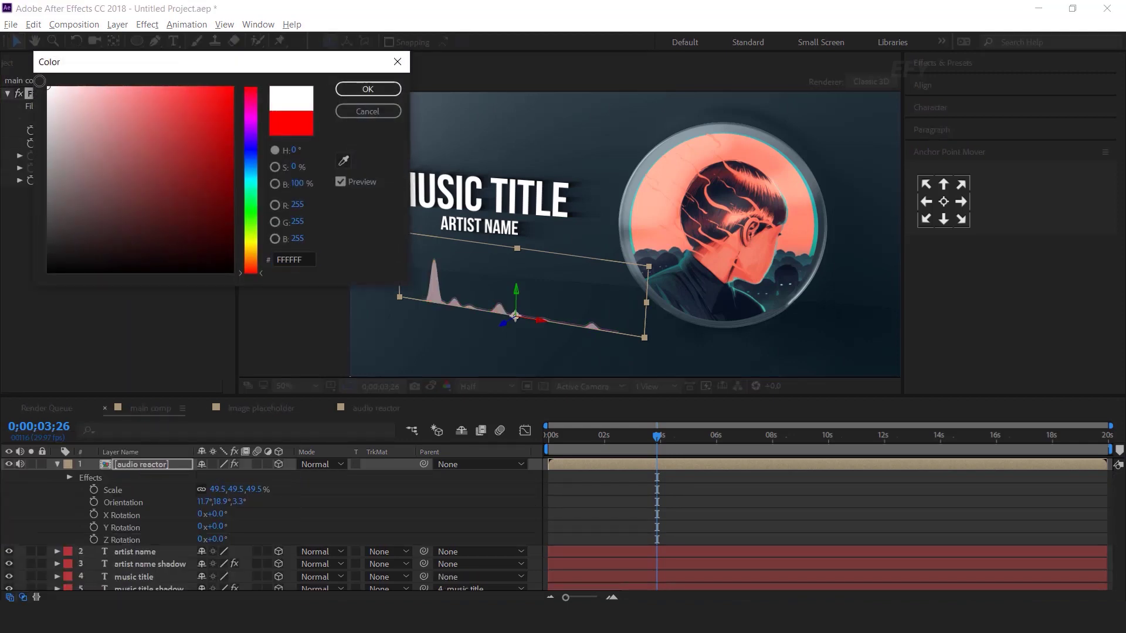
click(362, 83)
click(691, 474)
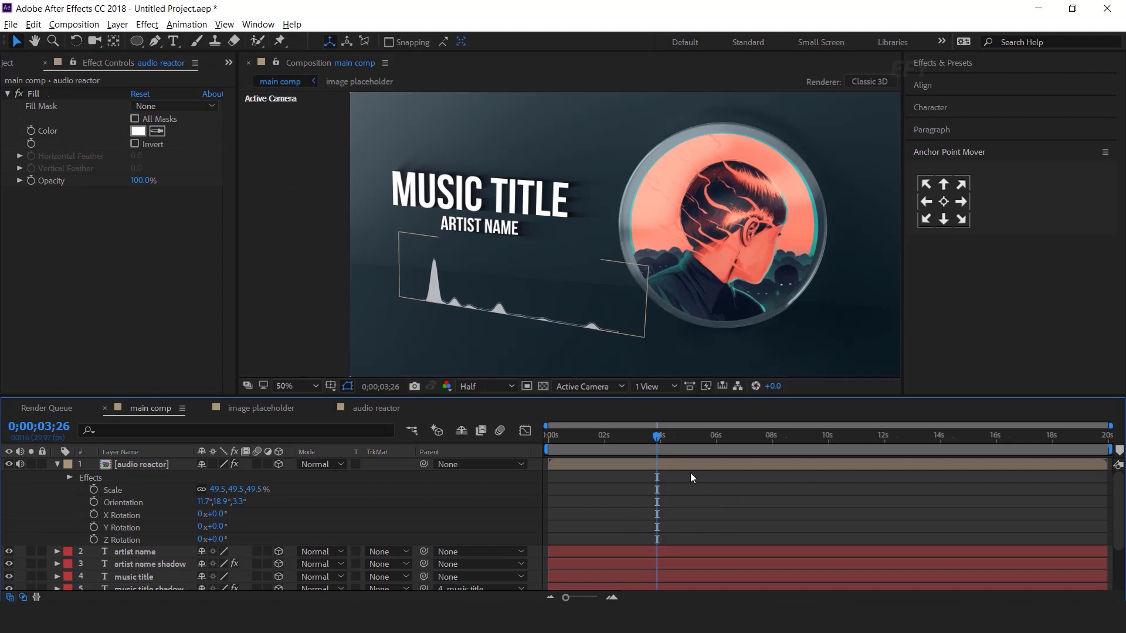
drag(657, 435, 705, 437)
click(57, 464)
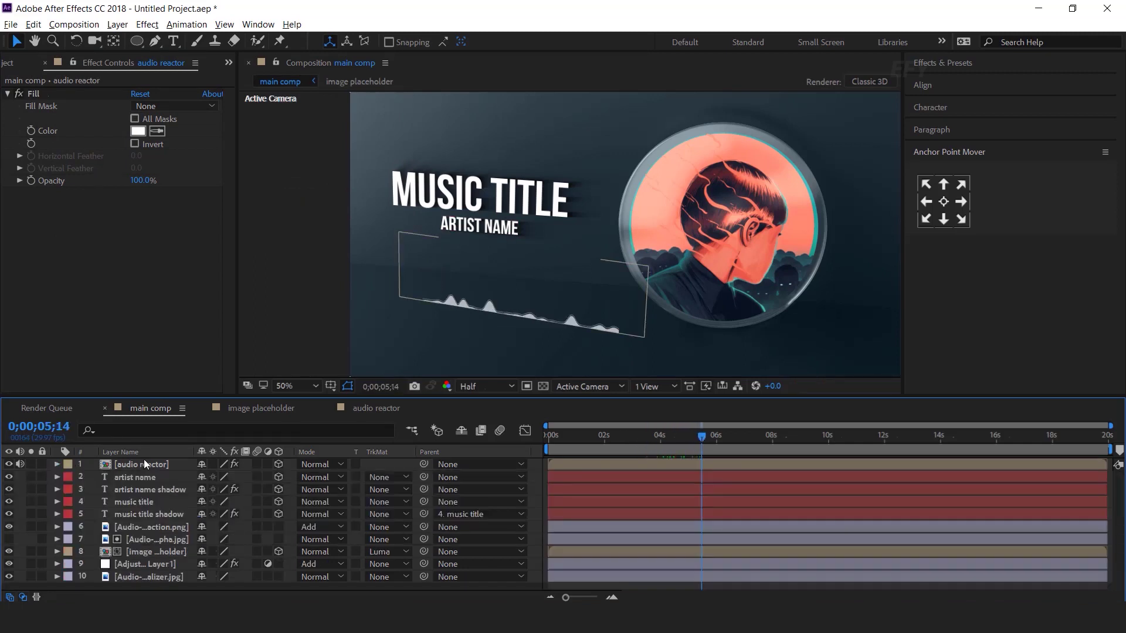
Step: Duplicate the audio reactor layer and rename the lower copy as audio reactor shadow
click(145, 464)
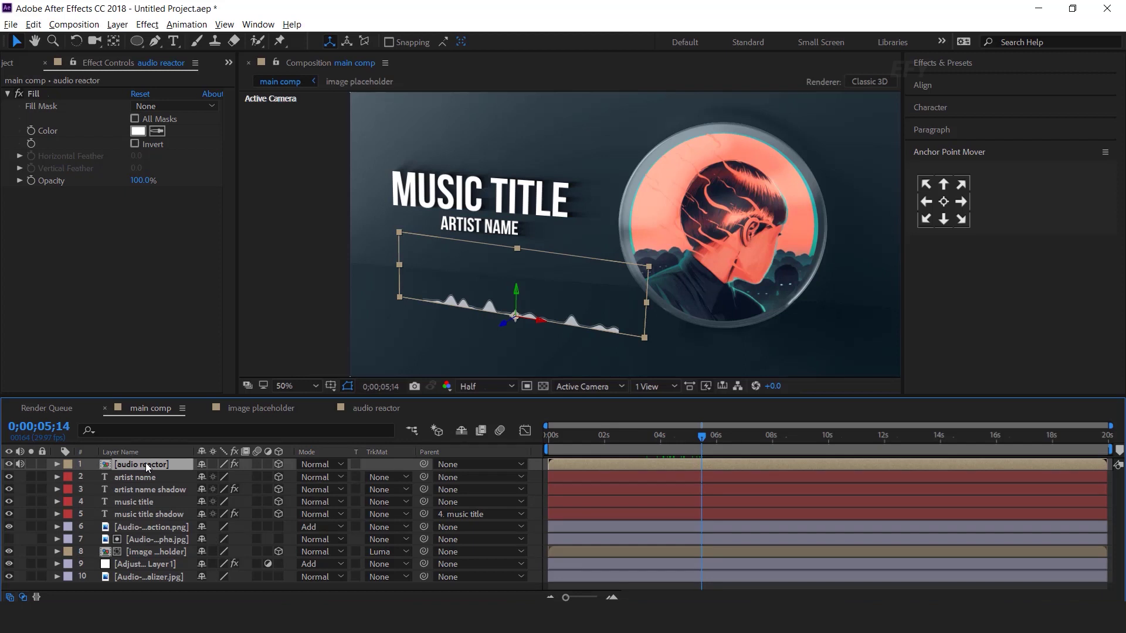
key(ctrl+d)
click(163, 479)
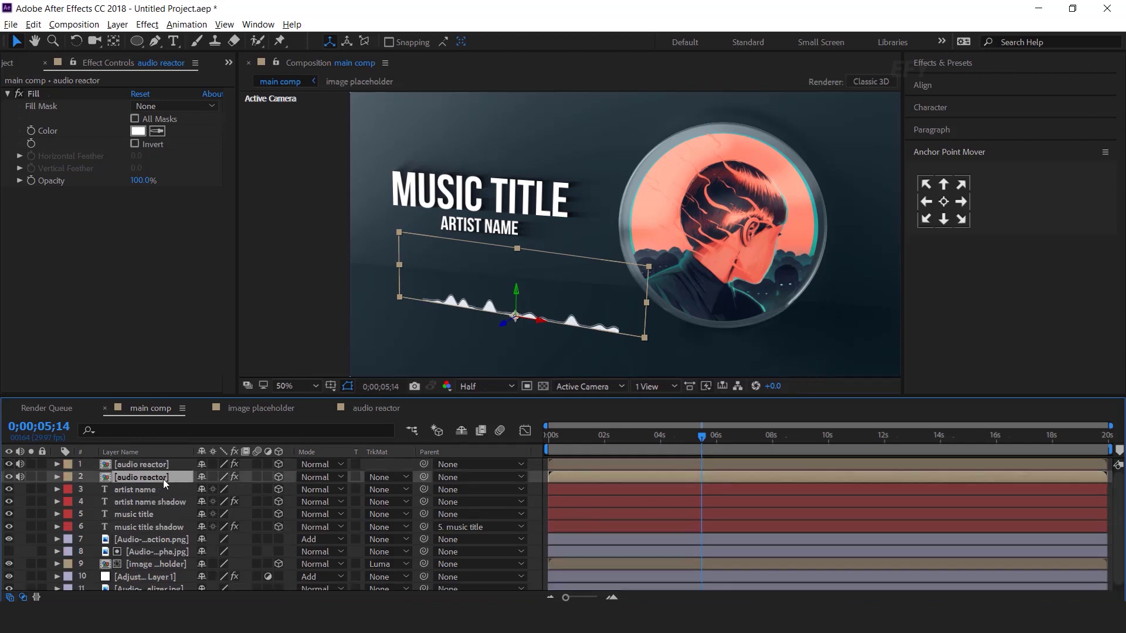
key(Return)
text(audio reactor shadow)
key(Return)
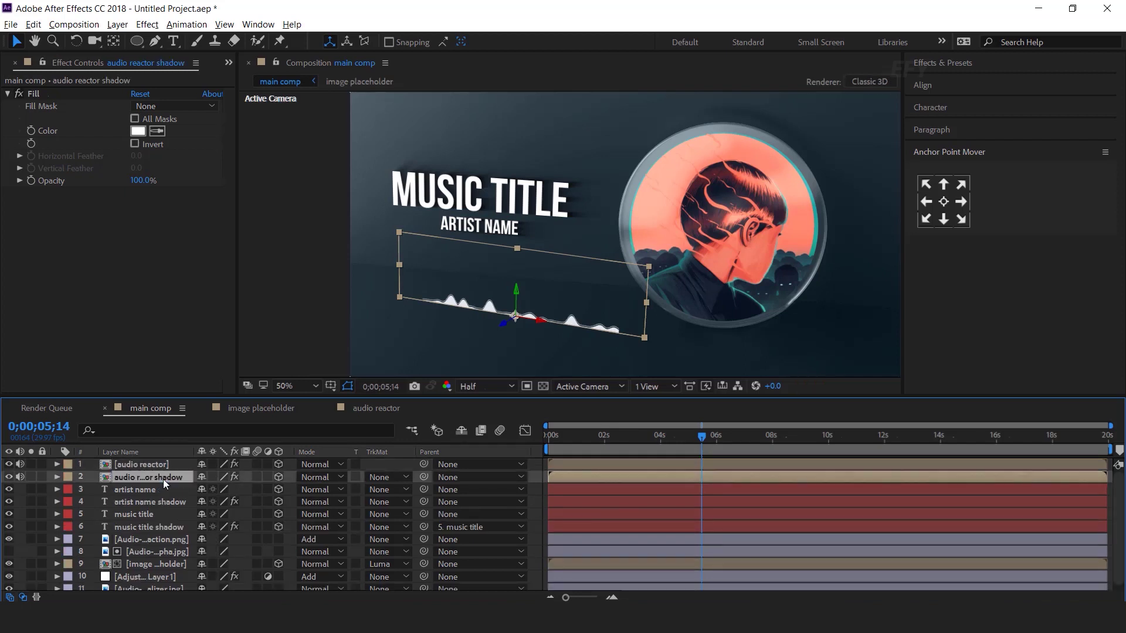
Step: Set the Fill colour of the audio reactor shadow layer to black
click(137, 131)
click(48, 271)
click(368, 89)
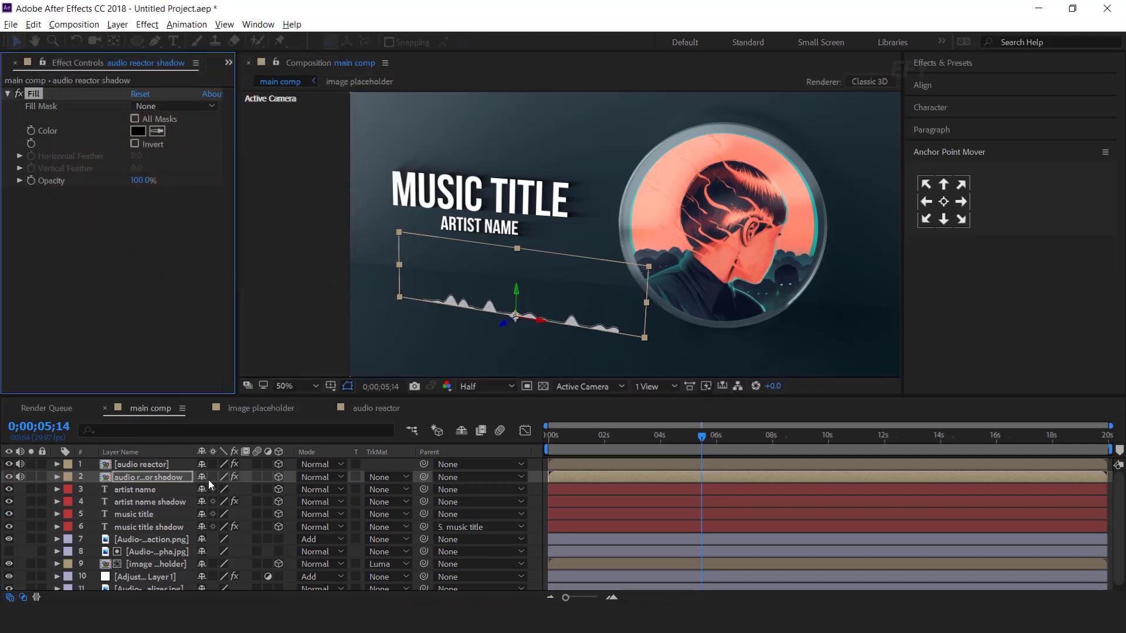
Step: Lay the audio reactor shadow layer flat by setting its X Rotation to 90°
click(154, 477)
key(r)
drag(207, 502, 293, 500)
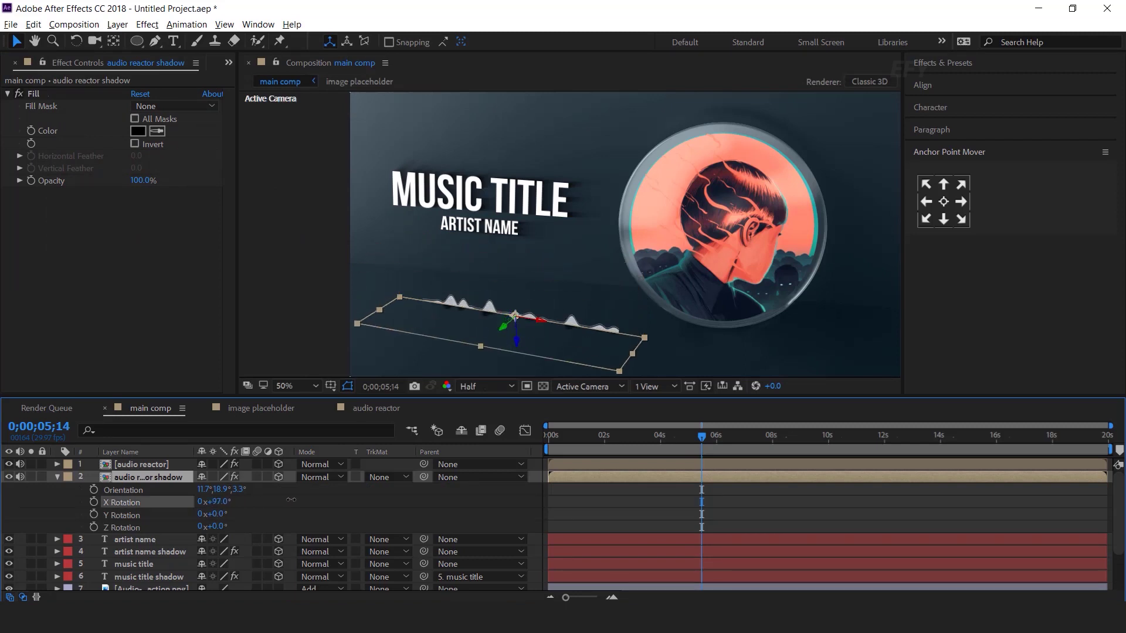
click(215, 502)
text(90)
key(Return)
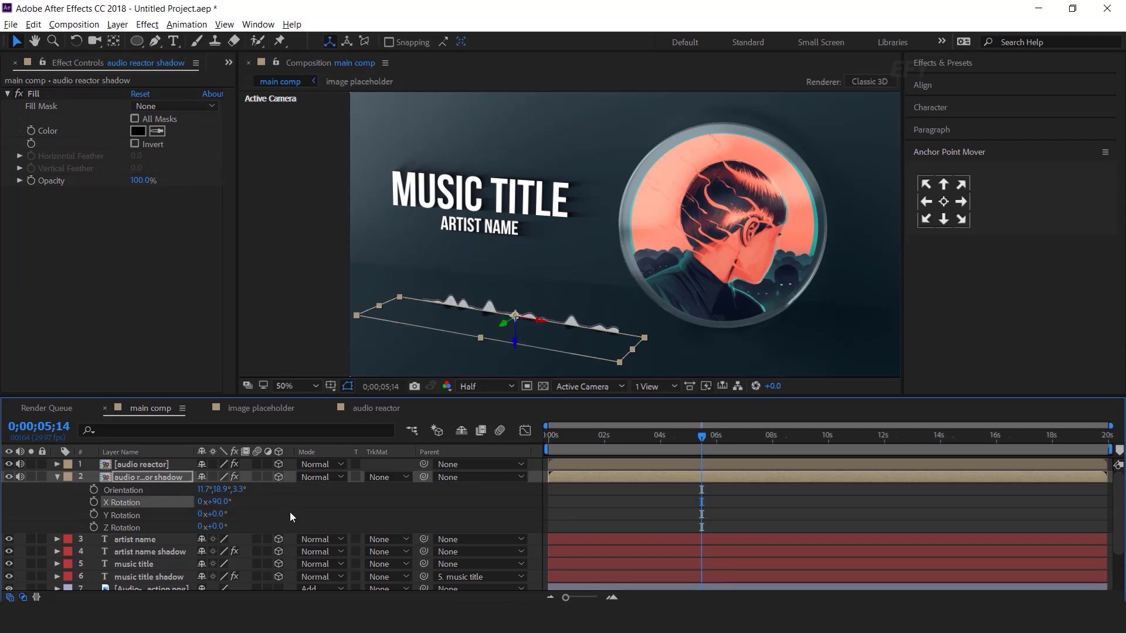
click(663, 437)
drag(665, 437, 689, 437)
Step: Set the audio reactor shadow layer's Opacity to 50%
click(156, 477)
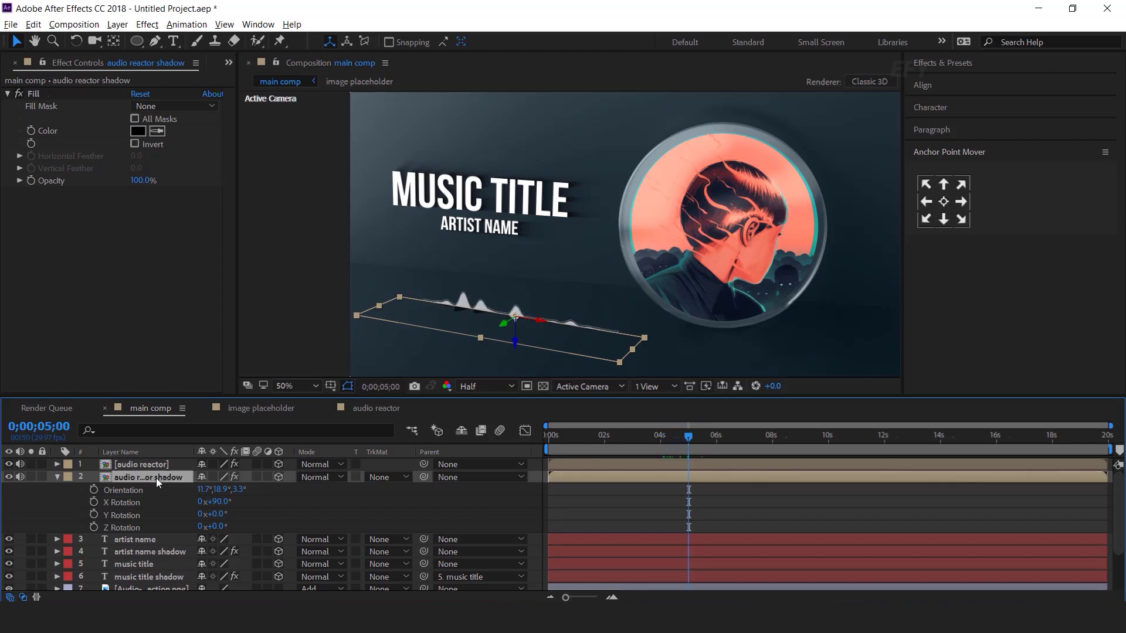
key(shift+t)
drag(206, 540, 203, 541)
click(203, 539)
text(50)
key(Return)
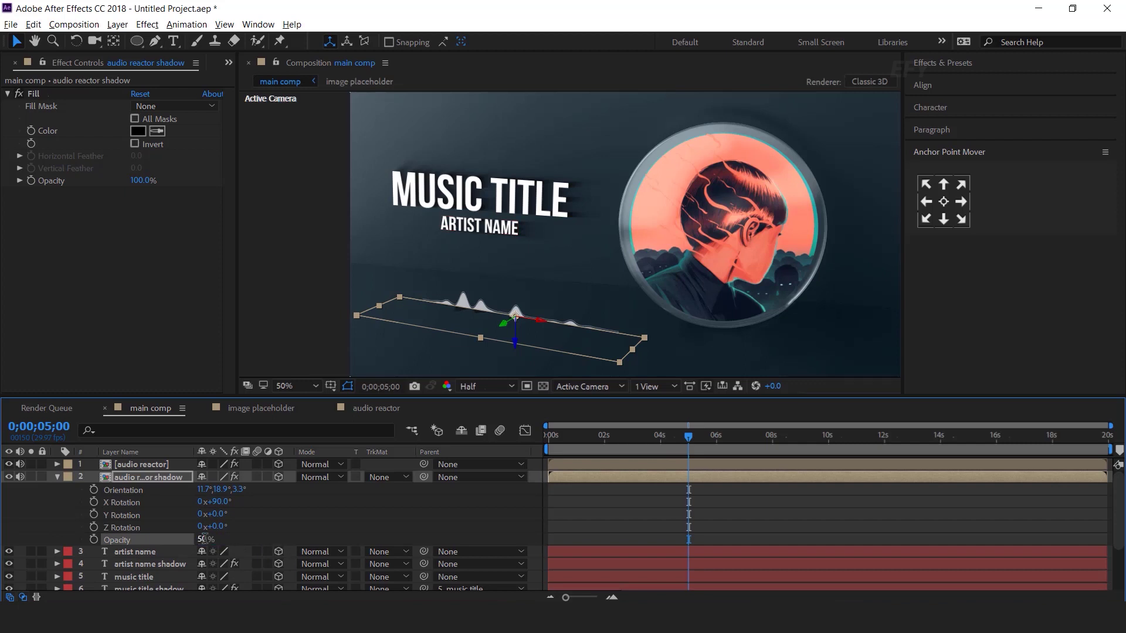
Step: Apply CC Radial Fast Blur to the audio reactor shadow layer, with its Center at about 798.4, 1112.7 and Amount at 60
key(ctrl+space)
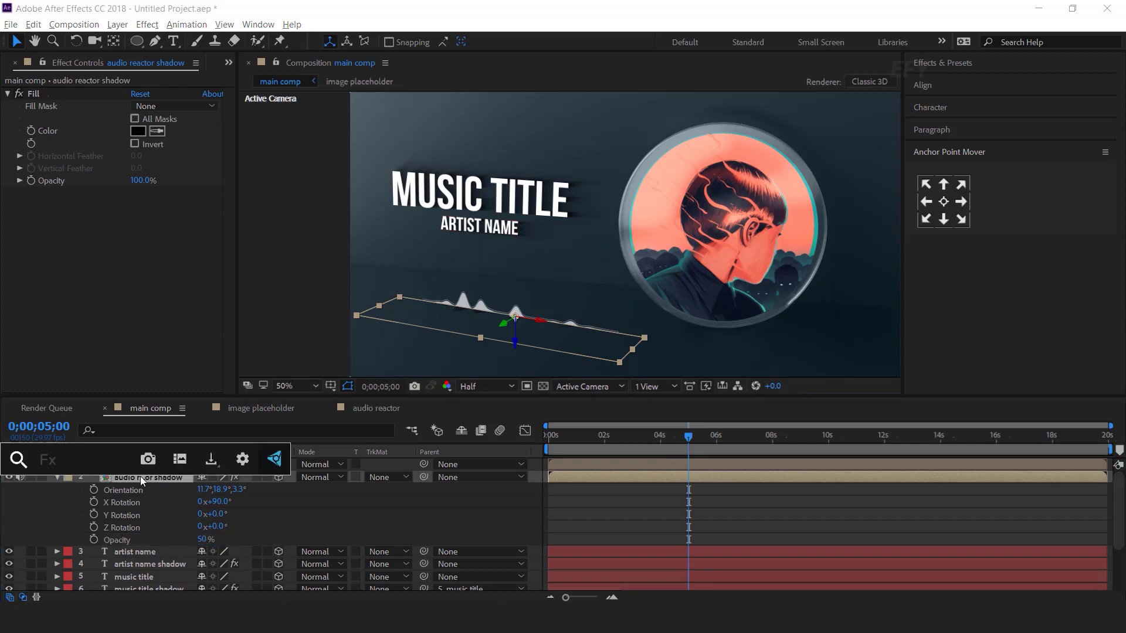
text(cc ra)
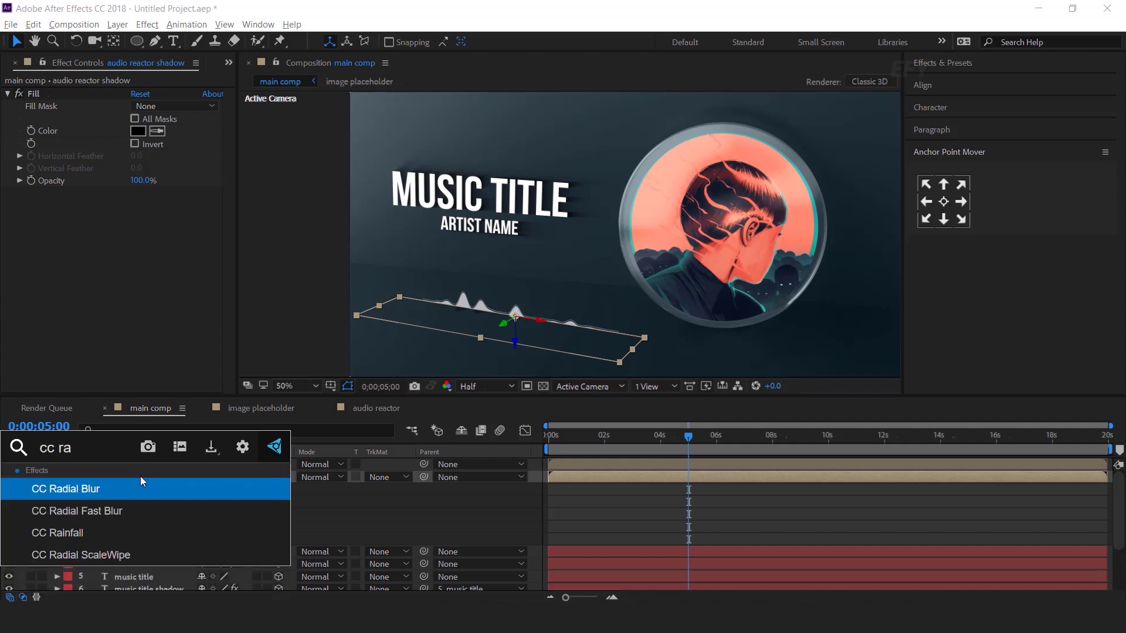
key(Down)
key(Escape)
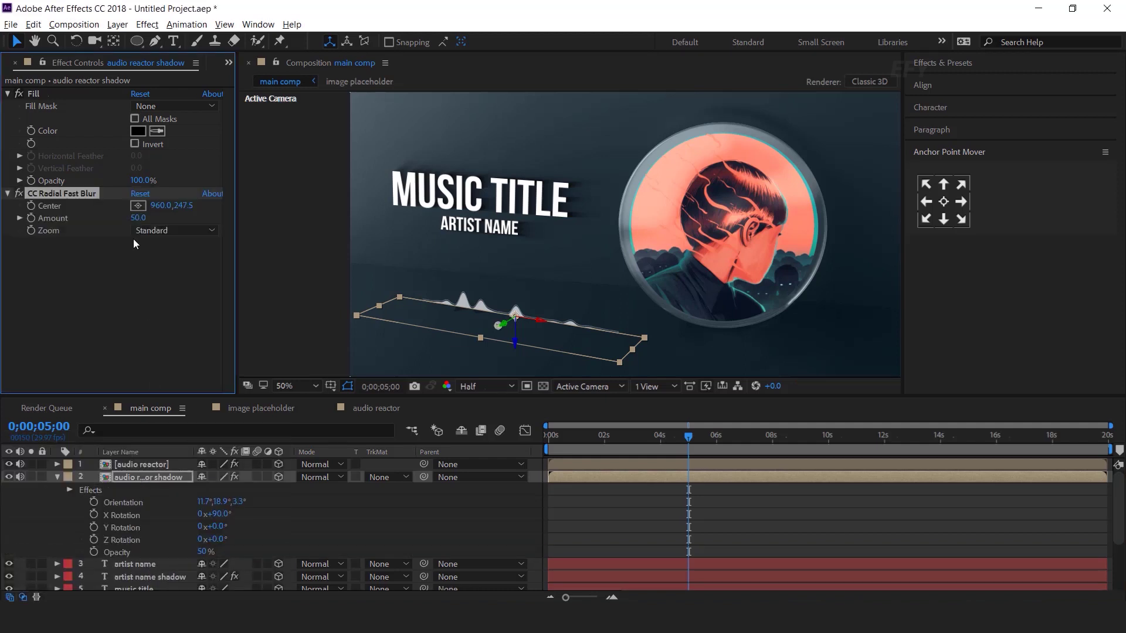
drag(496, 327, 529, 291)
drag(691, 444, 709, 443)
click(139, 218)
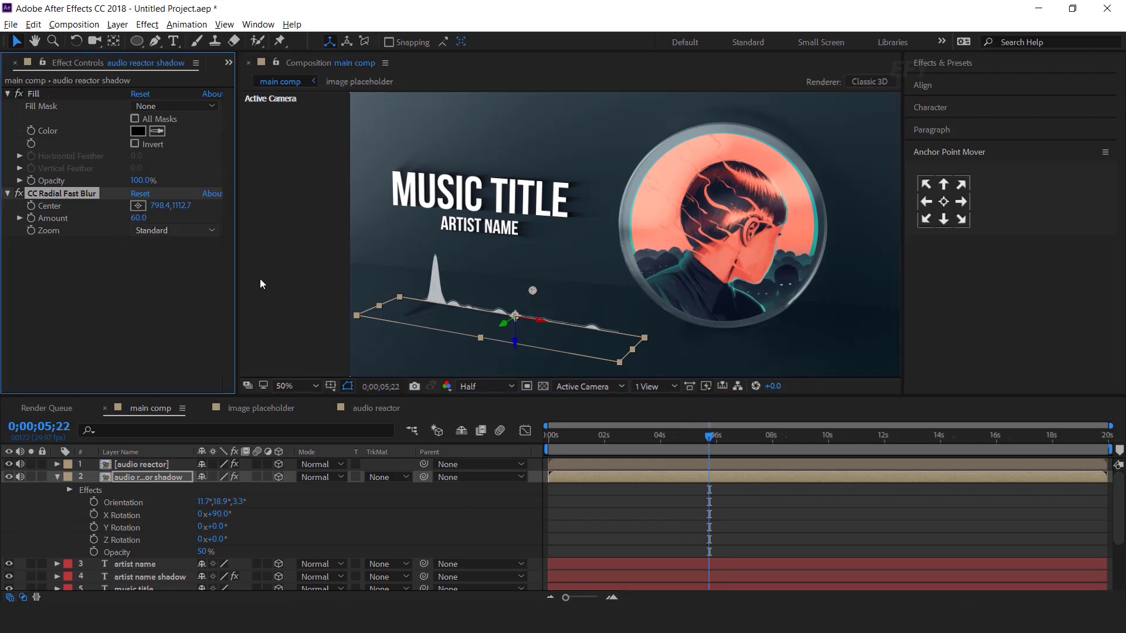
click(770, 501)
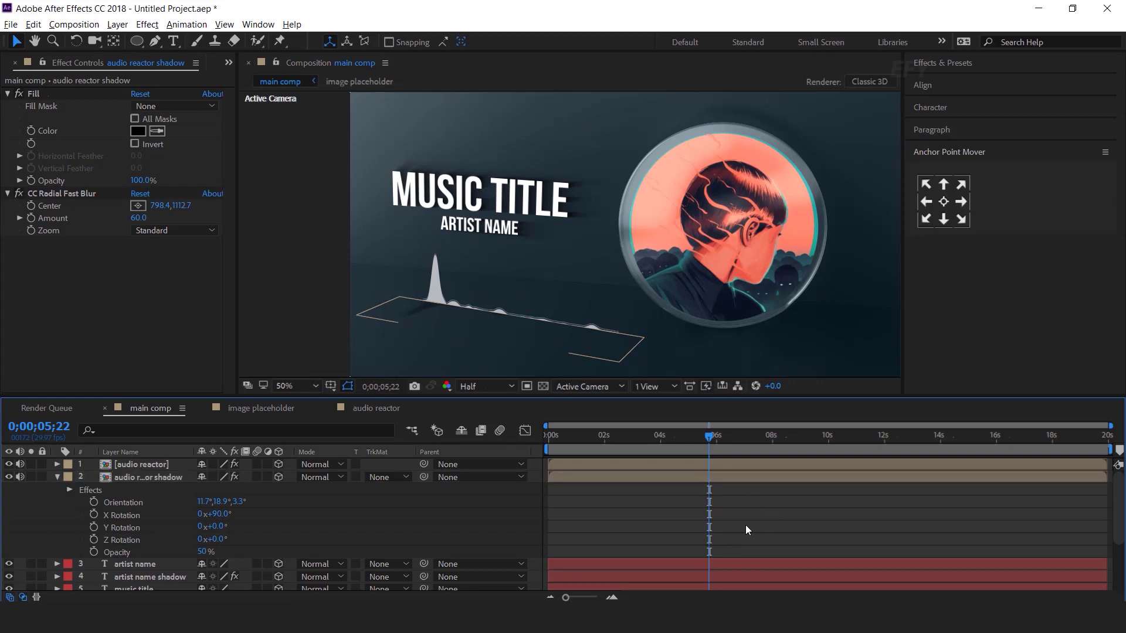
click(57, 477)
Step: Duplicate the white audio reactor layer in the main comp
click(160, 464)
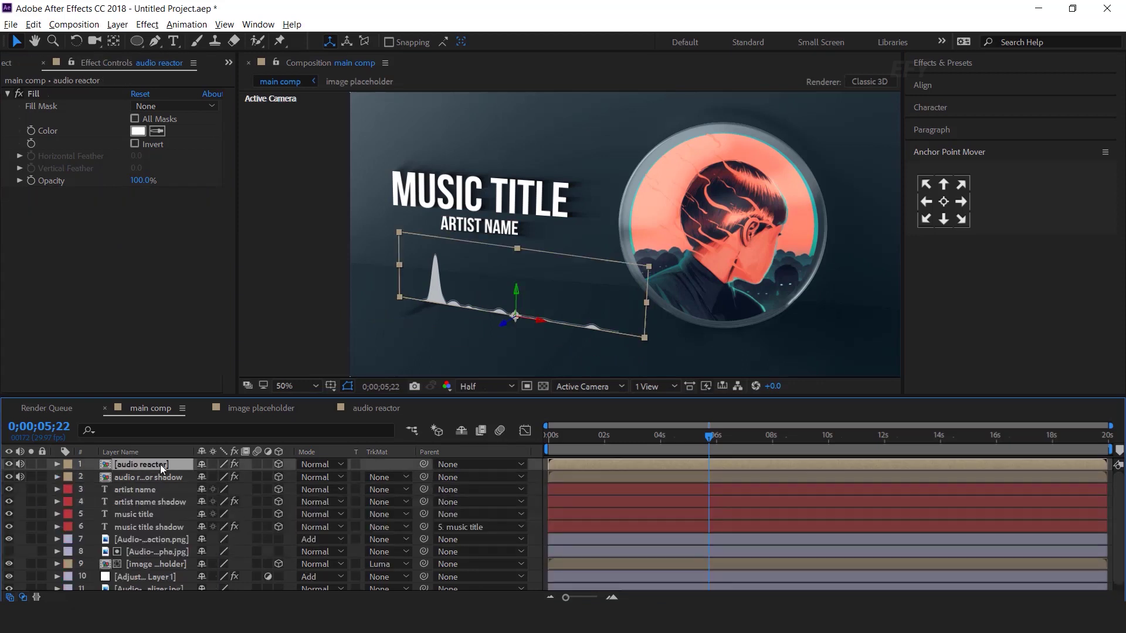
key(ctrl+d)
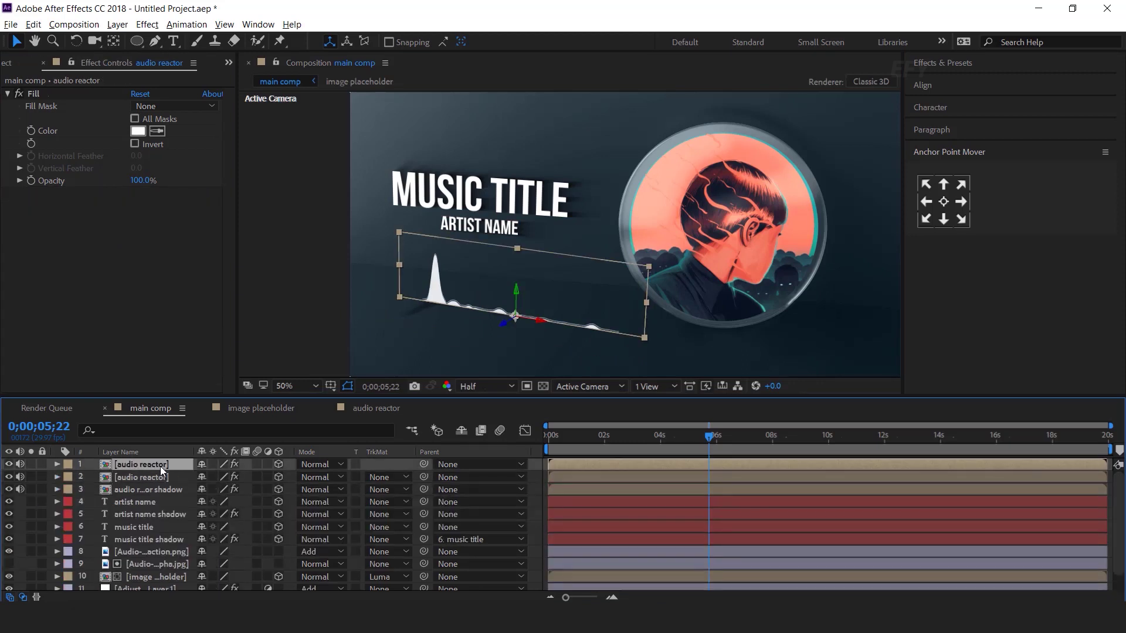
Step: Rename the duplicated audio reactor layer to "audio reactor ref"
key(Return)
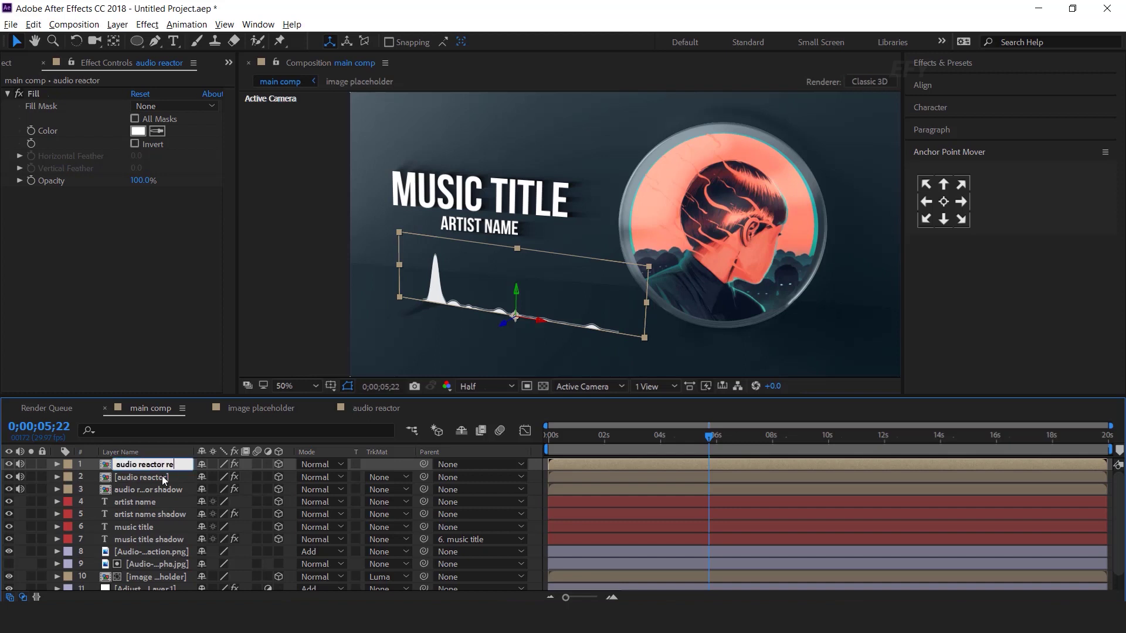
text(ref)
key(Return)
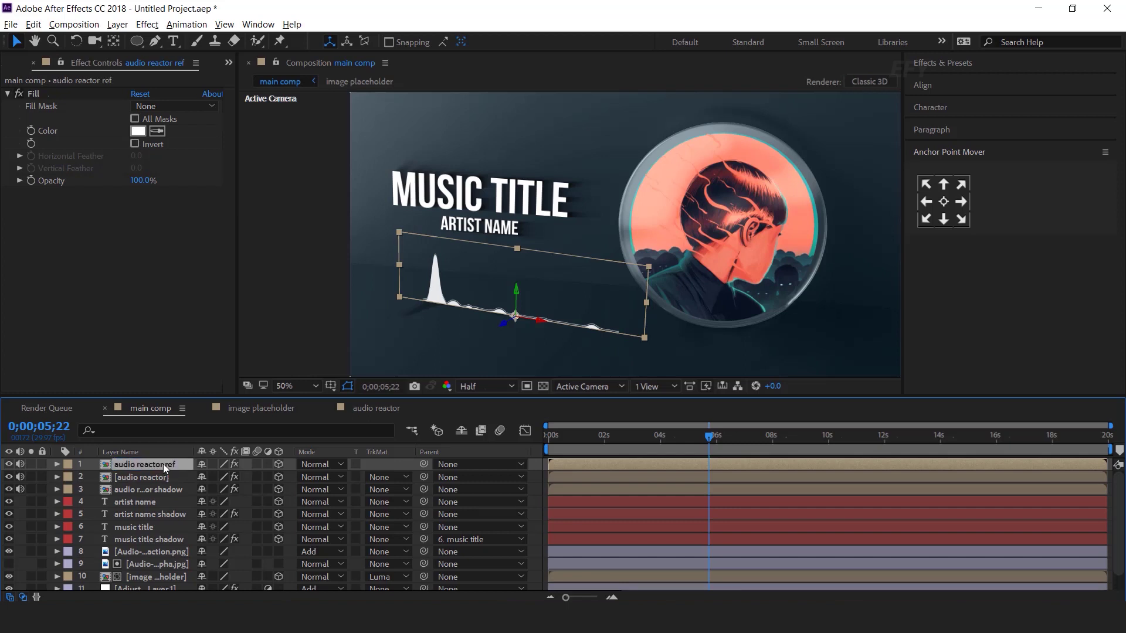
Step: Flip the audio reactor ref layer upside down by setting its X Rotation to 180°
key(r)
drag(210, 490, 225, 489)
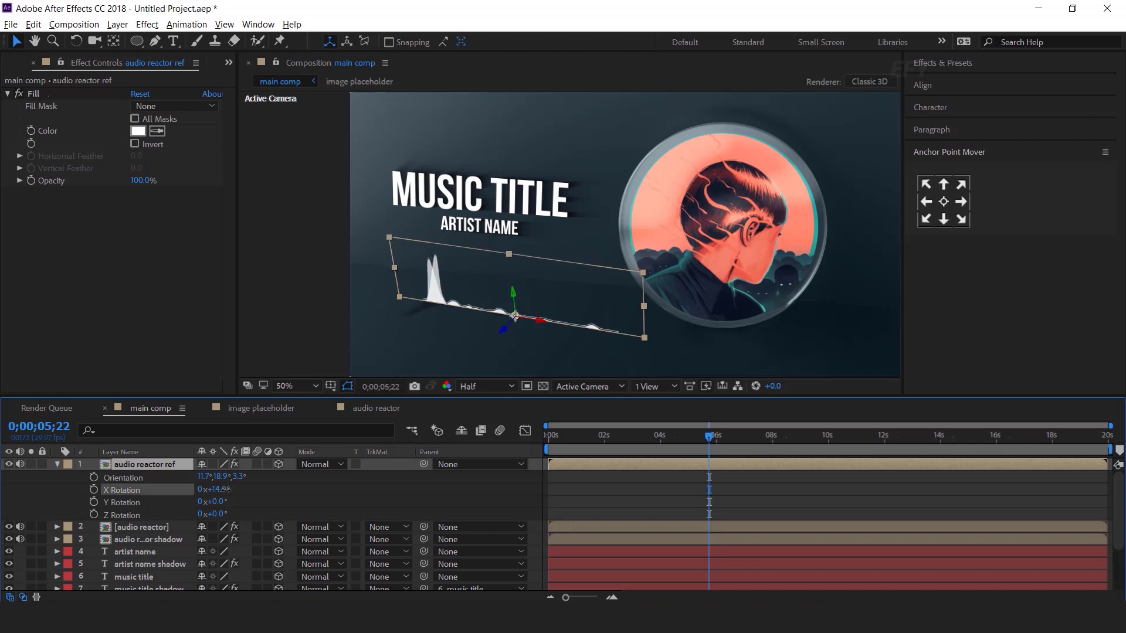
click(225, 489)
text(180)
key(Return)
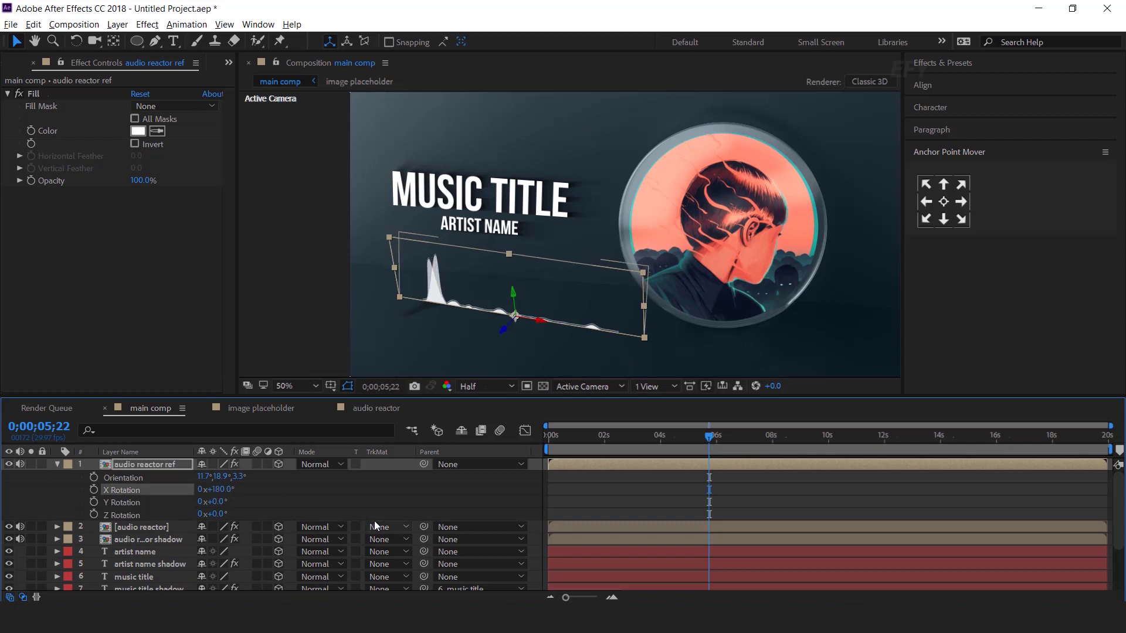
Step: Set the audio reactor ref layer's Opacity to 50%
click(143, 469)
key(t)
click(207, 477)
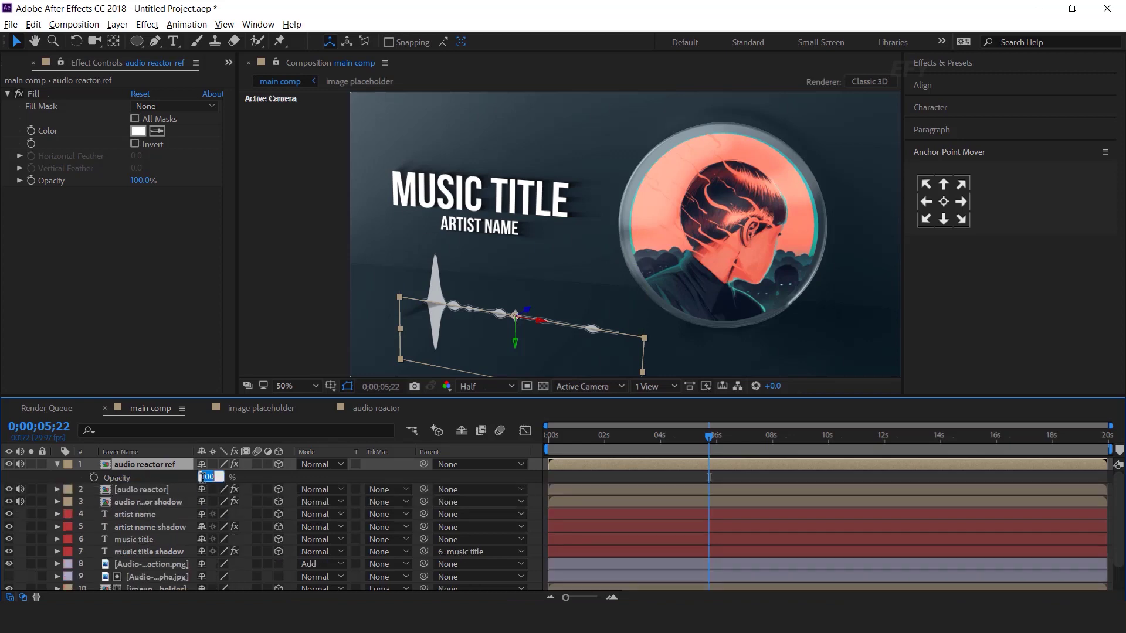
key(Return)
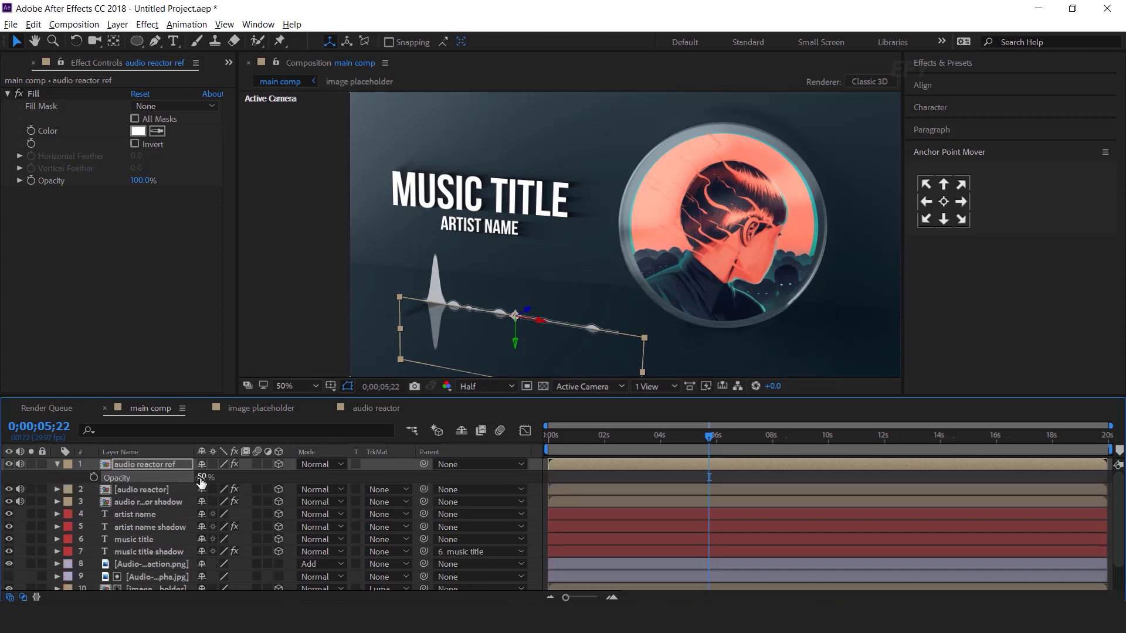
Step: Apply Directional Blur to the audio reactor ref layer with a Blur Length of 70
key(ctrl+space)
text(dir)
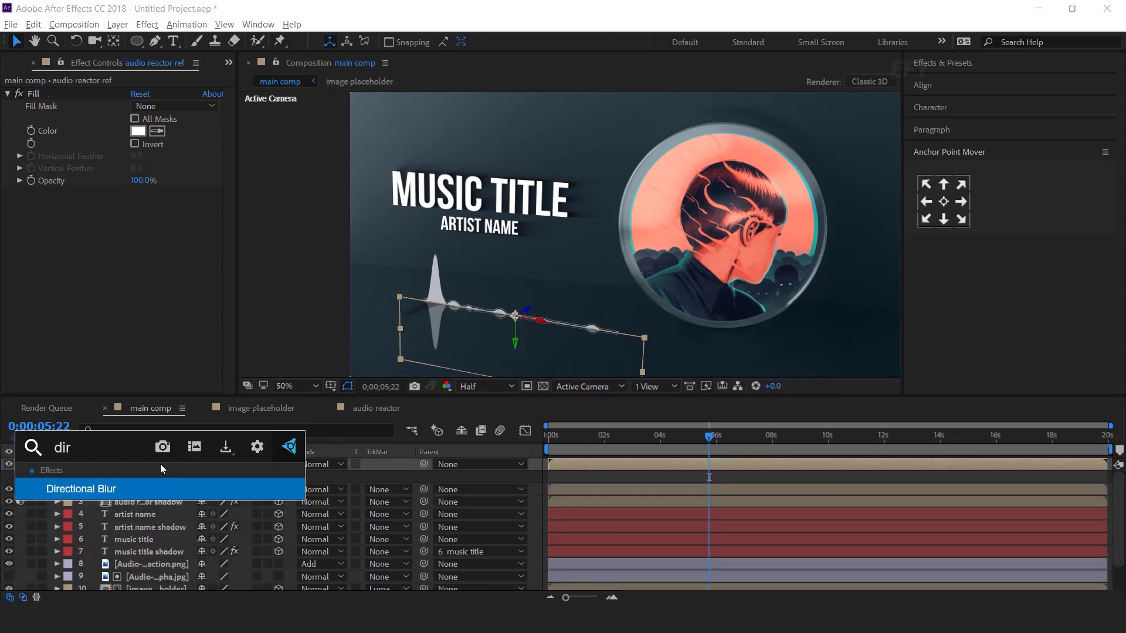
key(Return)
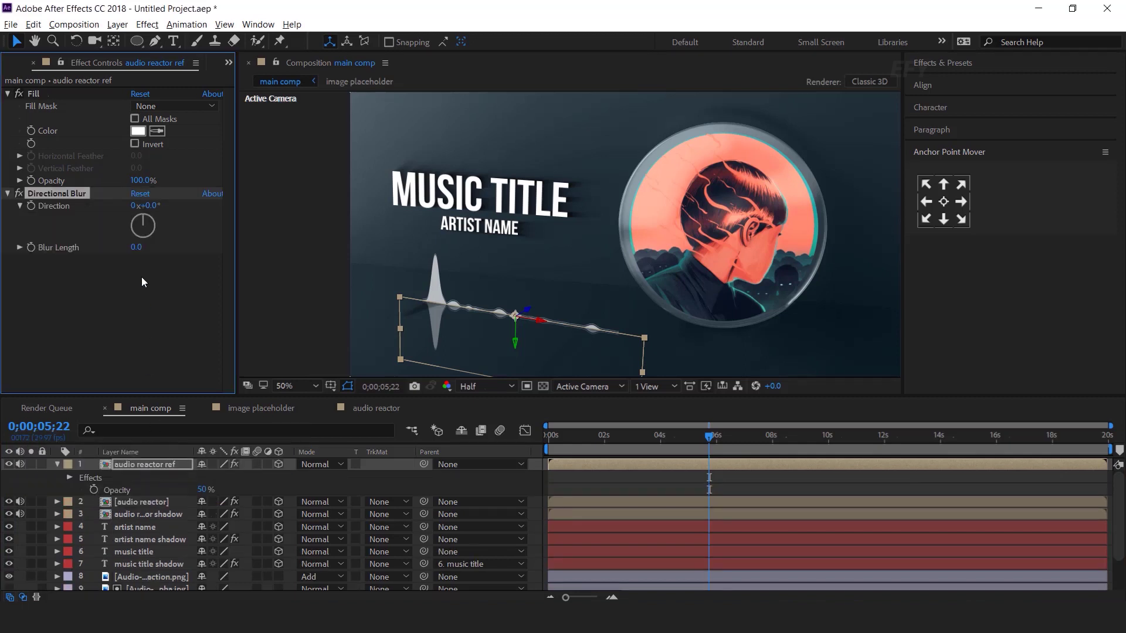
click(136, 248)
text(70)
key(Return)
Step: Set the audio reactor ref layer's Opacity to 40% and preview the reflection in playback
drag(711, 439, 668, 439)
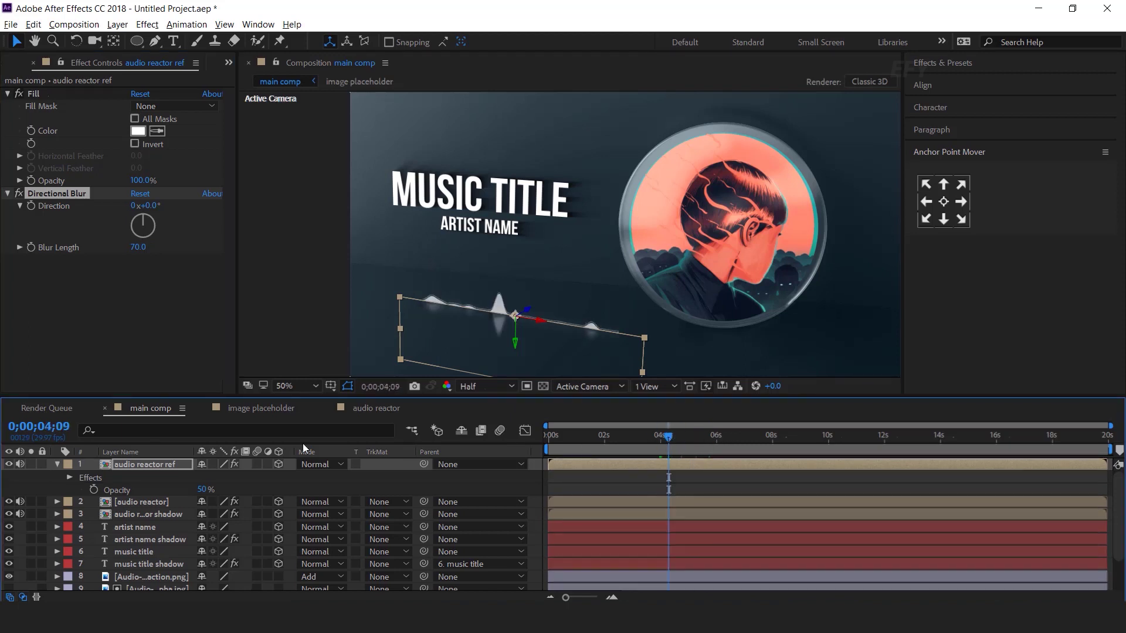
click(147, 466)
click(203, 490)
text(40)
key(Return)
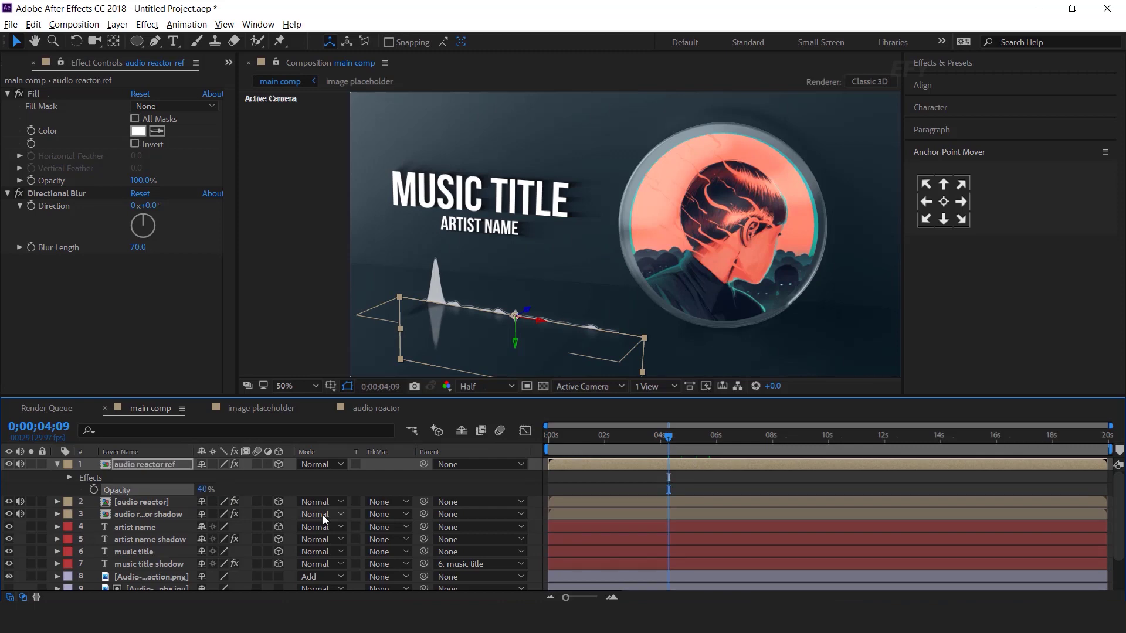
mouse_move(669, 441)
mouse_down()
mouse_move(604, 443)
mouse_move(652, 442)
mouse_up()
key(space)
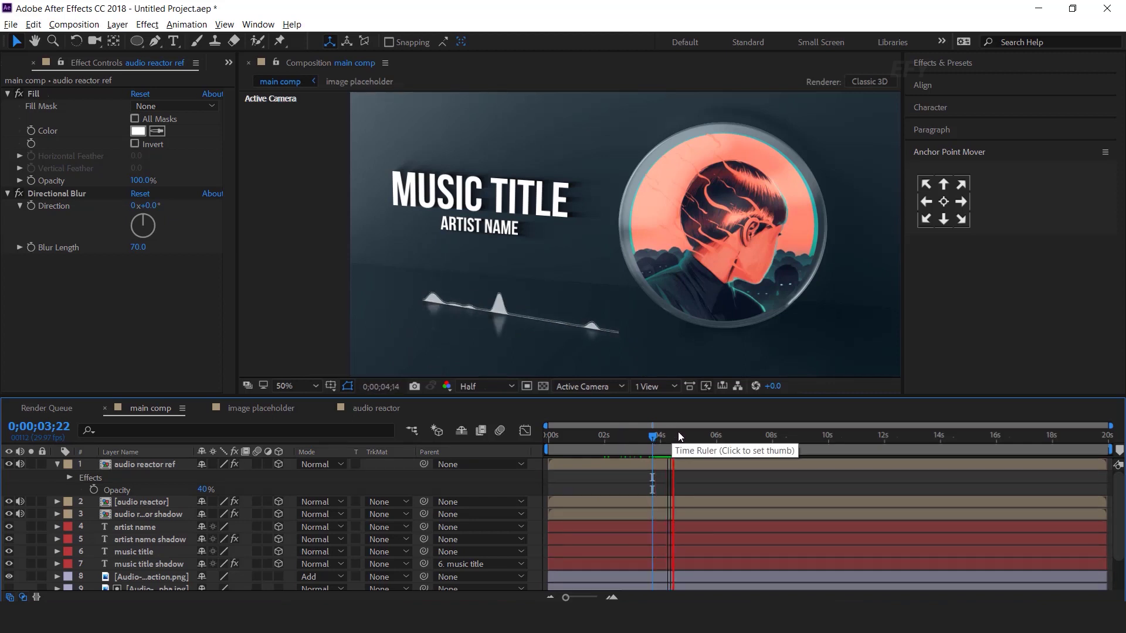
Step: Mute the audio of the audio reactor ref and shadow layers, and move the audio reactor layer to the top of the stack
click(140, 464)
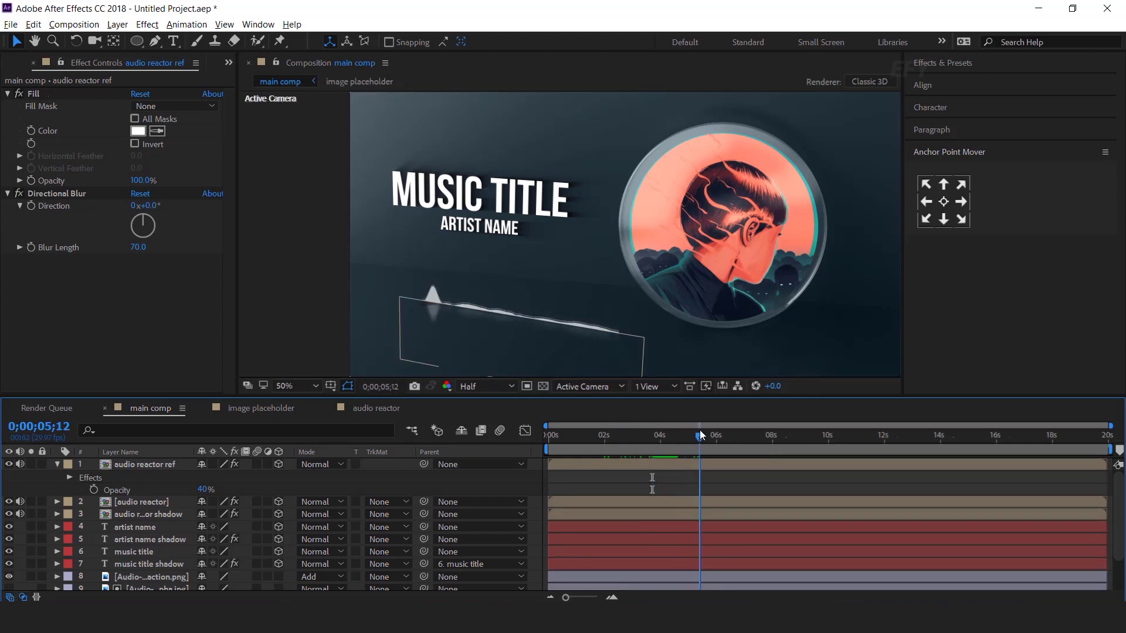
click(58, 464)
click(141, 477)
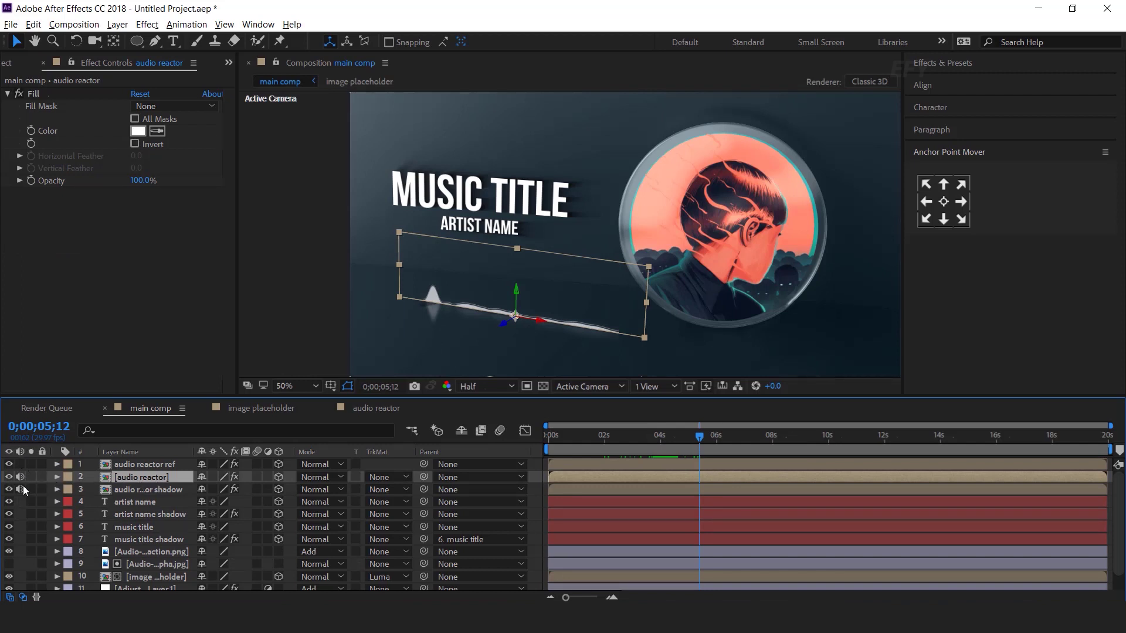
drag(143, 477, 147, 460)
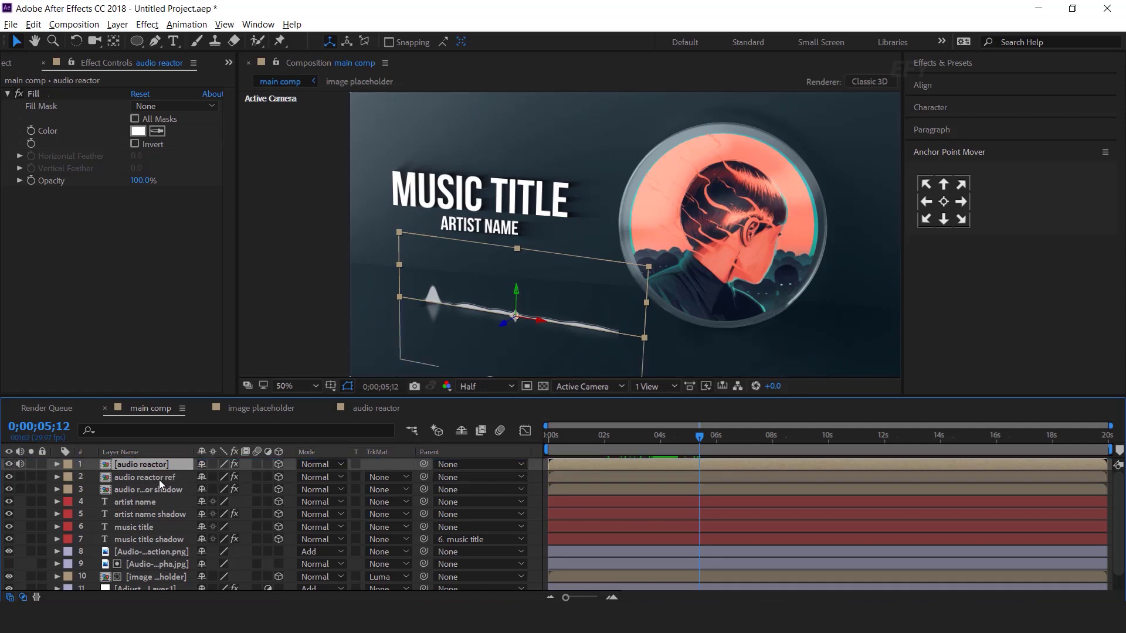
Step: Parent the audio reactor ref and audio reactor shadow layers to the audio reactor layer
click(159, 478)
ctrl+click(158, 490)
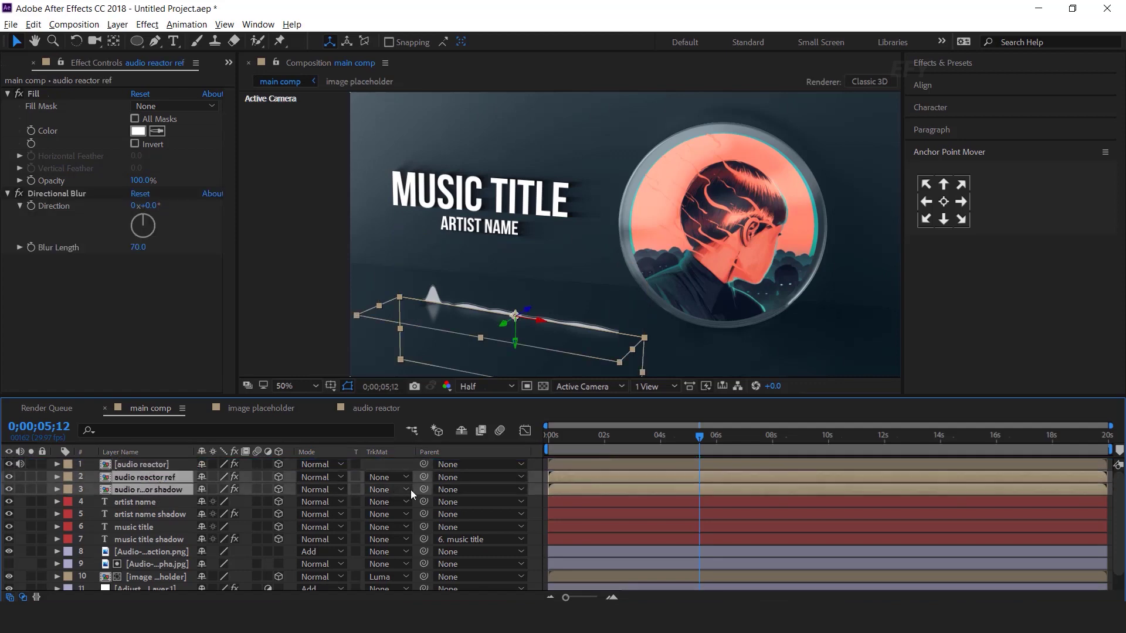
drag(423, 489, 157, 465)
Step: Set the audio reactor layer's Y Orientation to about 12.9° and check the spectrum at another time
click(157, 464)
key(r)
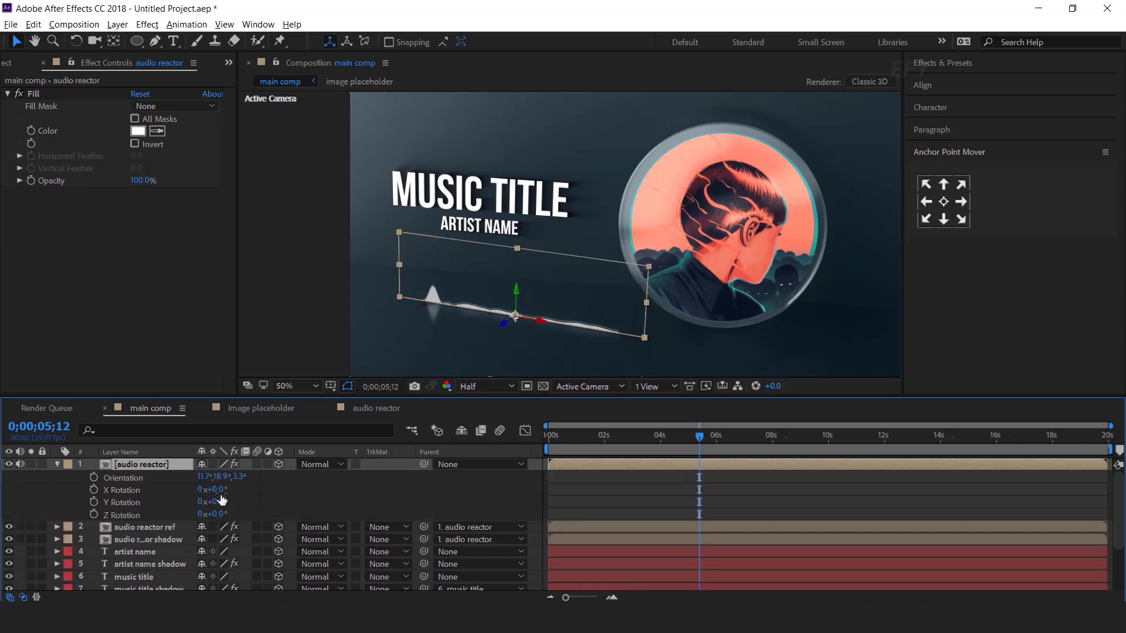
mouse_move(217, 501)
mouse_down()
mouse_move(229, 501)
mouse_move(217, 501)
mouse_up()
click(774, 489)
drag(597, 437, 661, 438)
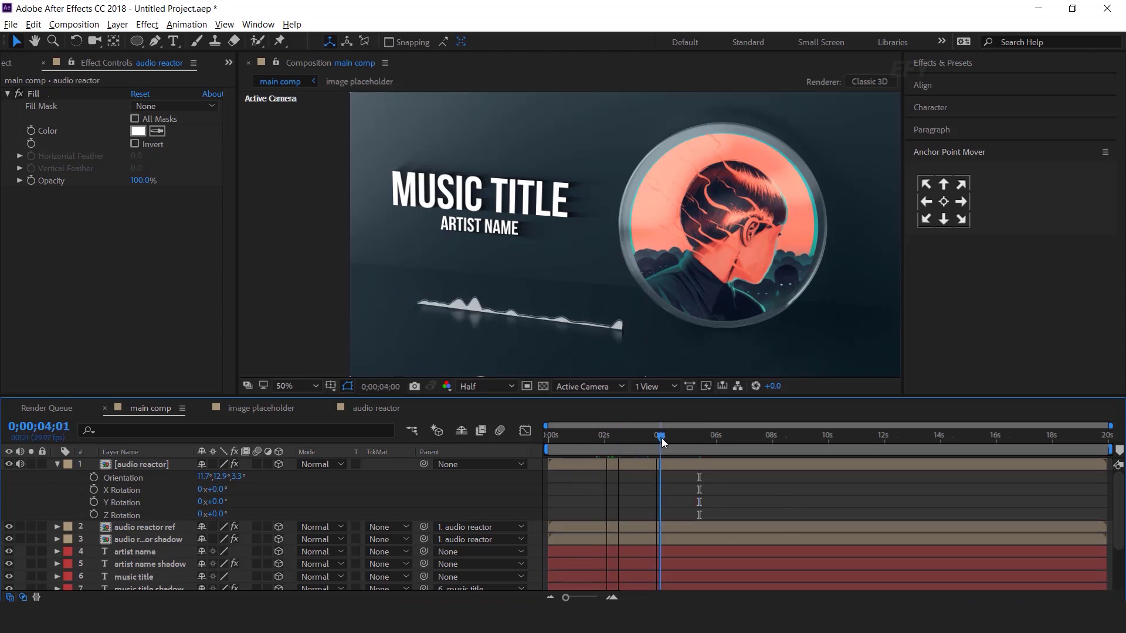
Step: Scale the audio reactor layer up to 64.5%
click(148, 464)
key(s)
drag(256, 483, 265, 476)
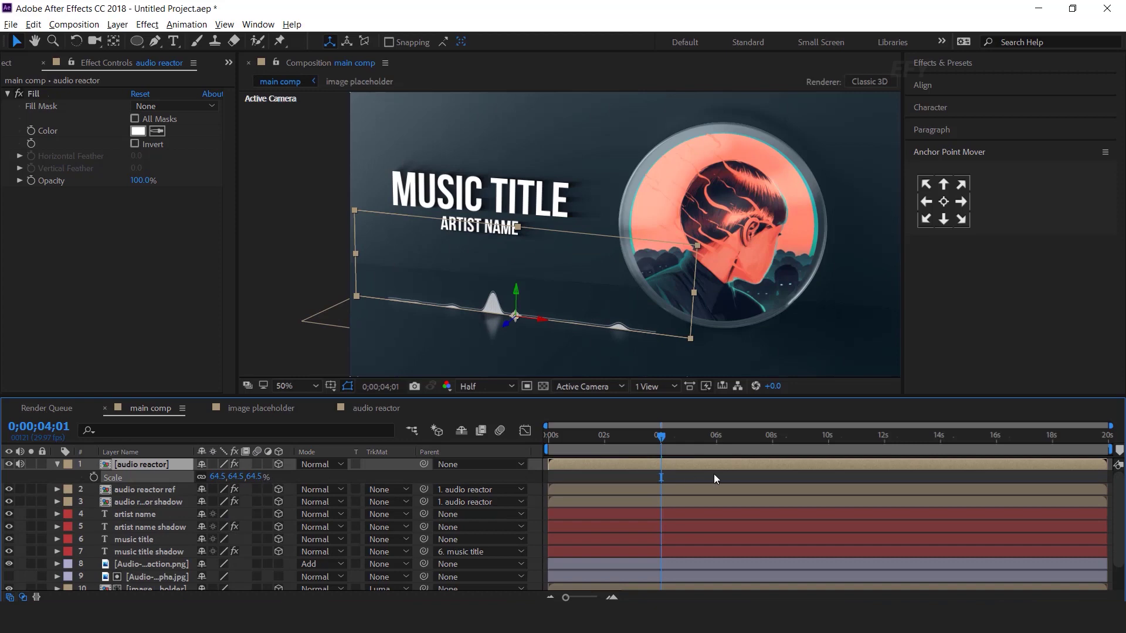
Step: Move the audio reactor layer slightly down and to the right beneath the titles, and collapse its properties
click(516, 335)
key(space)
drag(514, 331, 552, 339)
key(space)
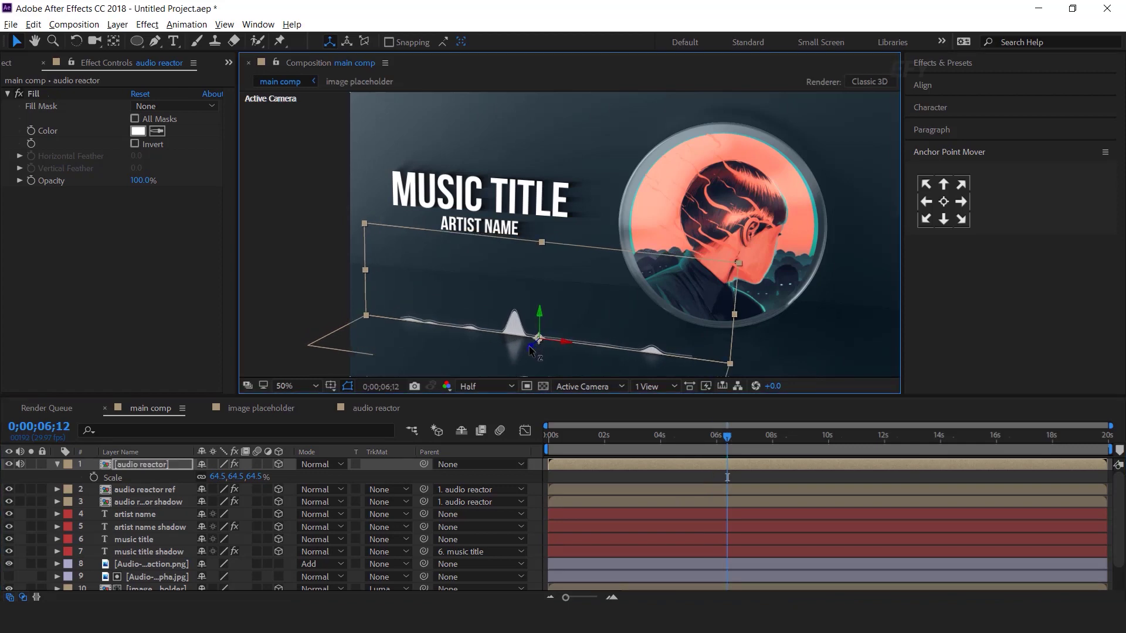
click(849, 475)
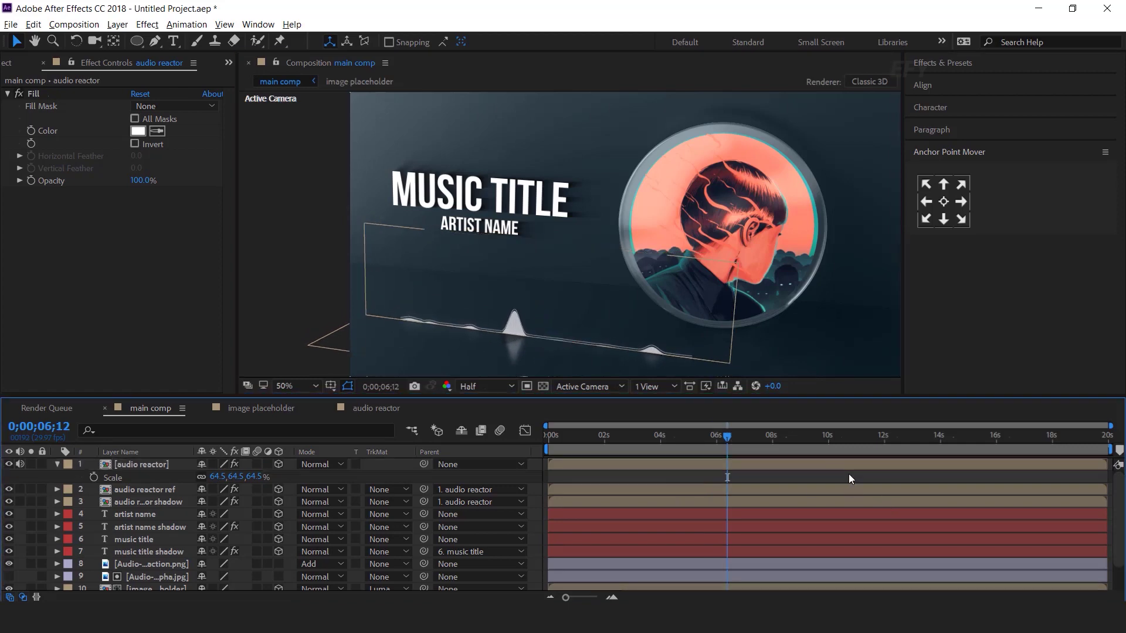
click(57, 464)
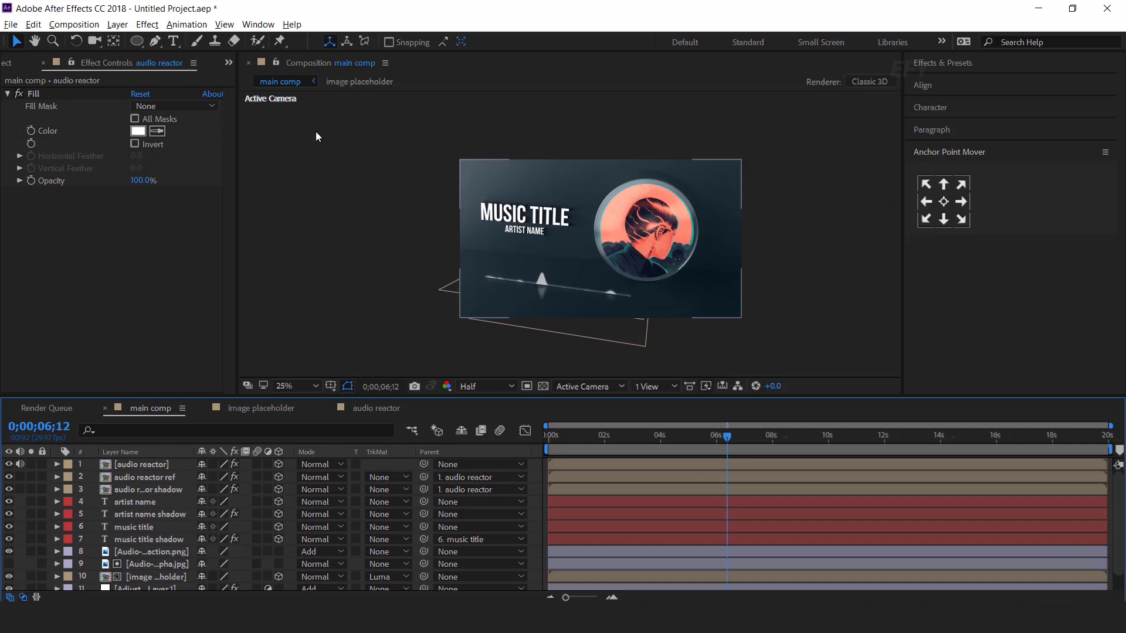
Step: Add apply mucis.png from the logo folder to the main comp, scale it to 25%, and place it right of the artwork
click(11, 63)
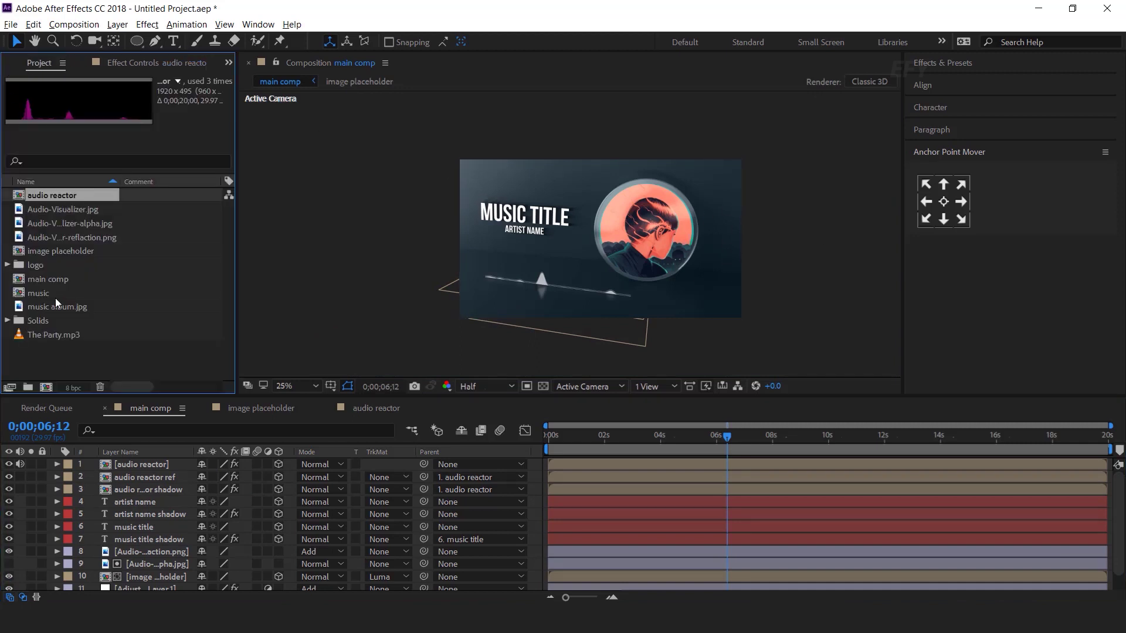
click(22, 265)
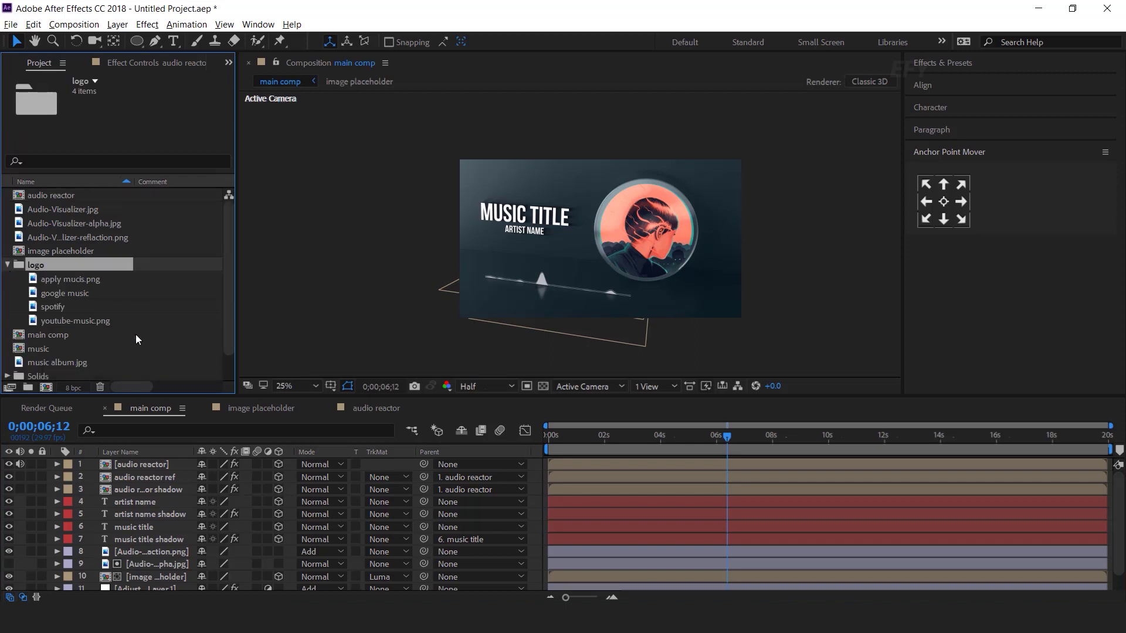
click(66, 279)
drag(33, 282, 502, 230)
key(period)
key(s)
drag(242, 480, 205, 478)
click(630, 192)
drag(630, 192, 629, 196)
Step: Add the google music logo to the main comp, scale it to 45%, and align it beneath the Apple Music badge
drag(65, 294, 599, 242)
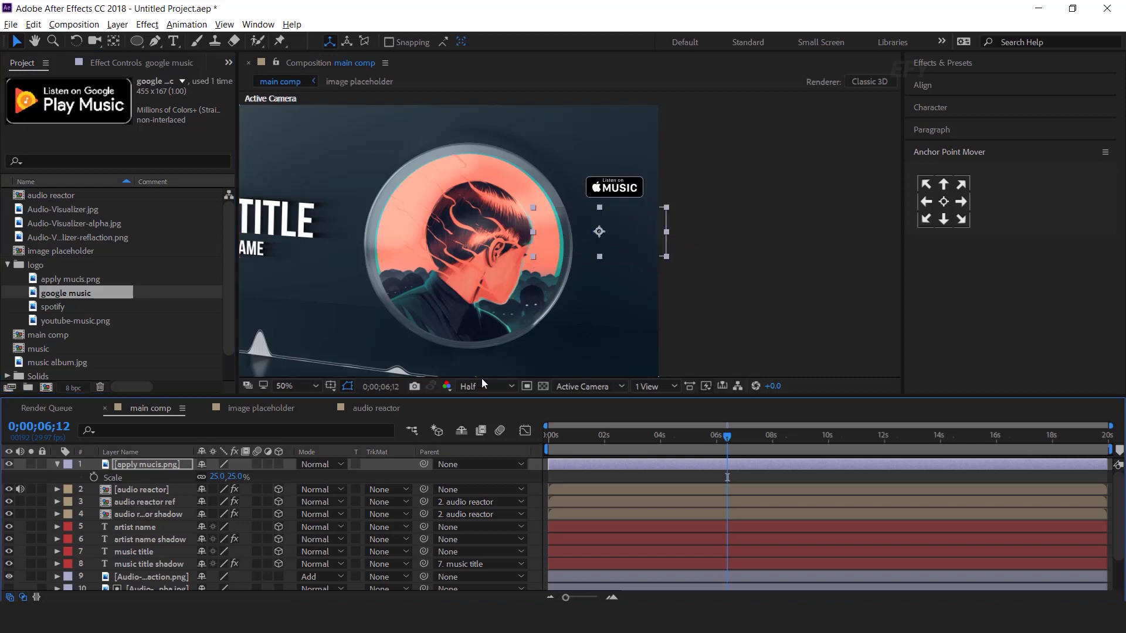
key(s)
drag(218, 477, 185, 477)
drag(617, 238, 631, 239)
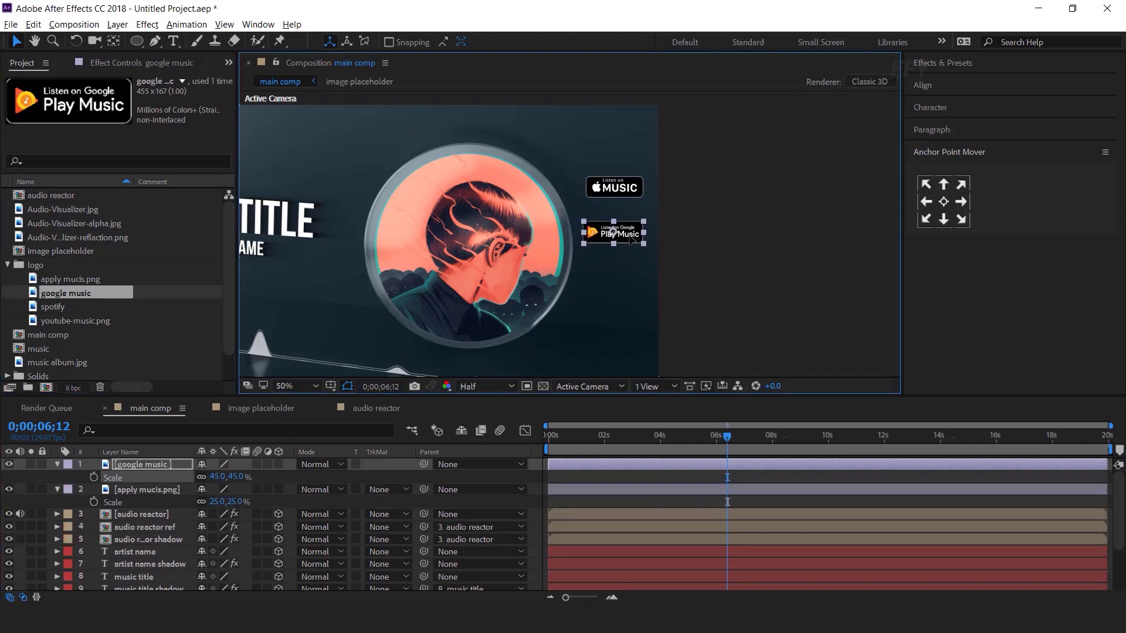
Step: Add the spotify logo to the main comp below the Google Play Music badge and reveal its Scale property
click(69, 280)
drag(54, 307, 610, 292)
key(s)
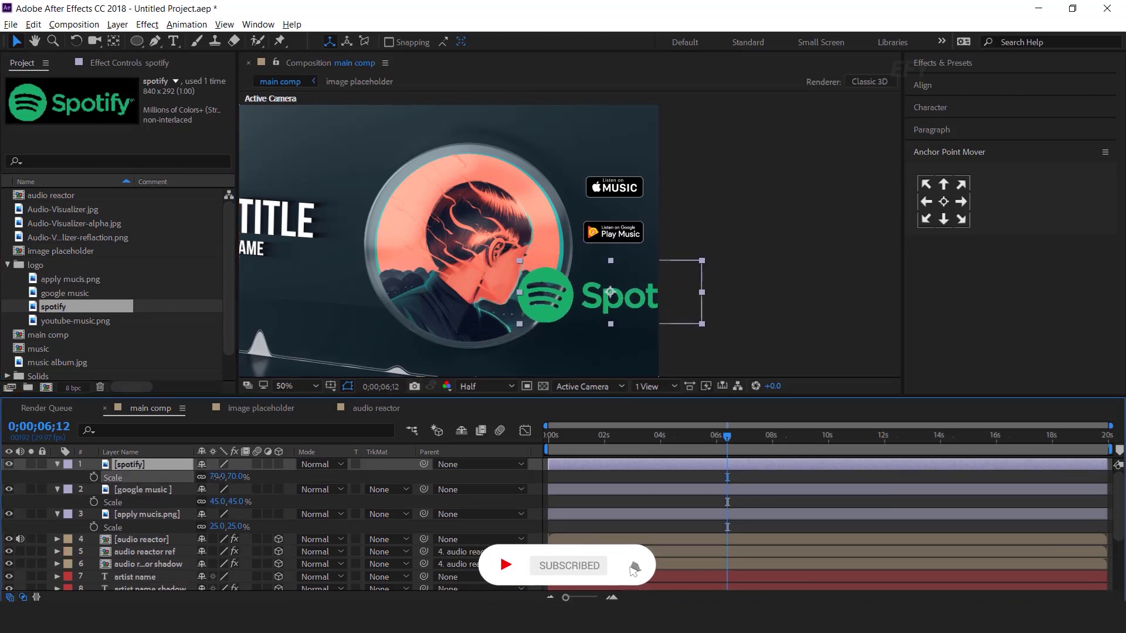
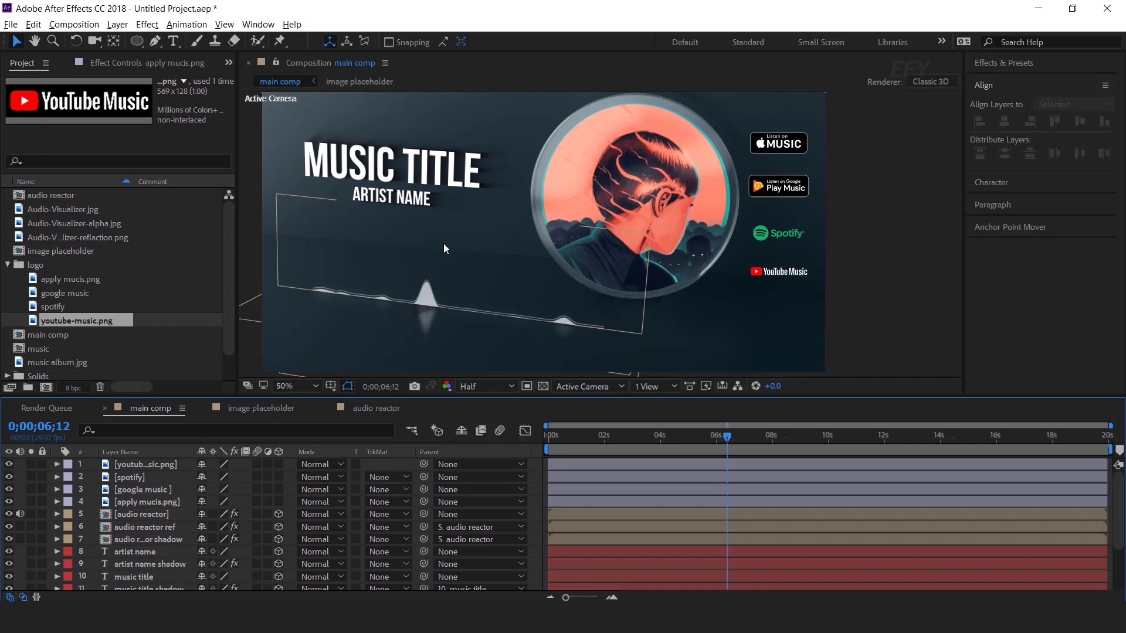
Step: Collapse the logo folder, duplicate the artist name text layer, and move the copy down to just above the spectrum
click(7, 265)
click(80, 353)
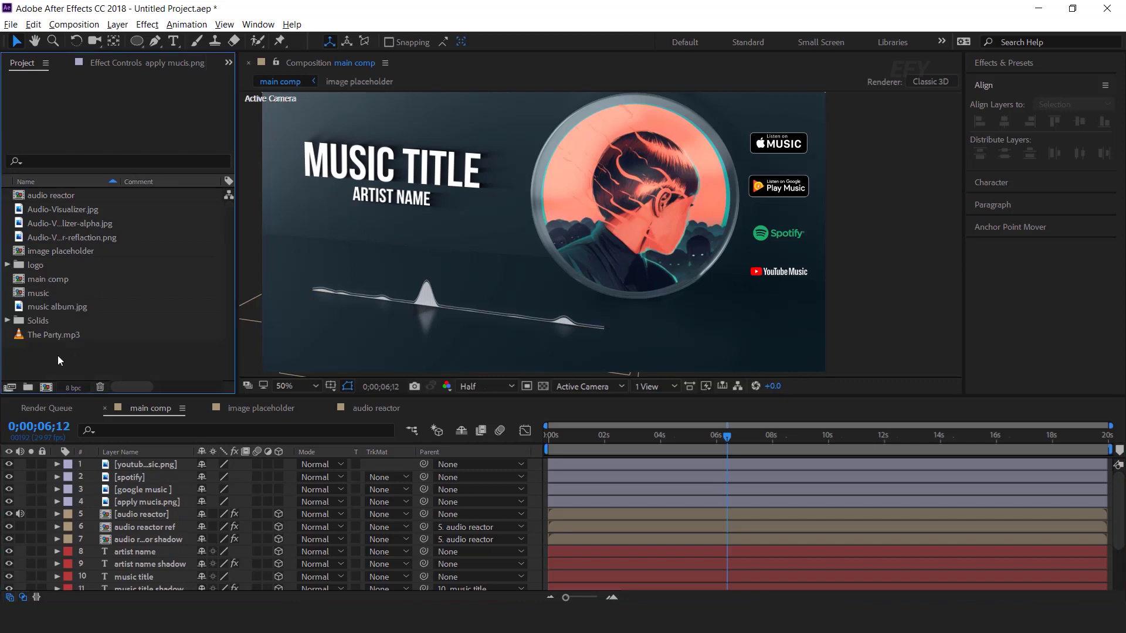
click(150, 553)
key(ctrl+d)
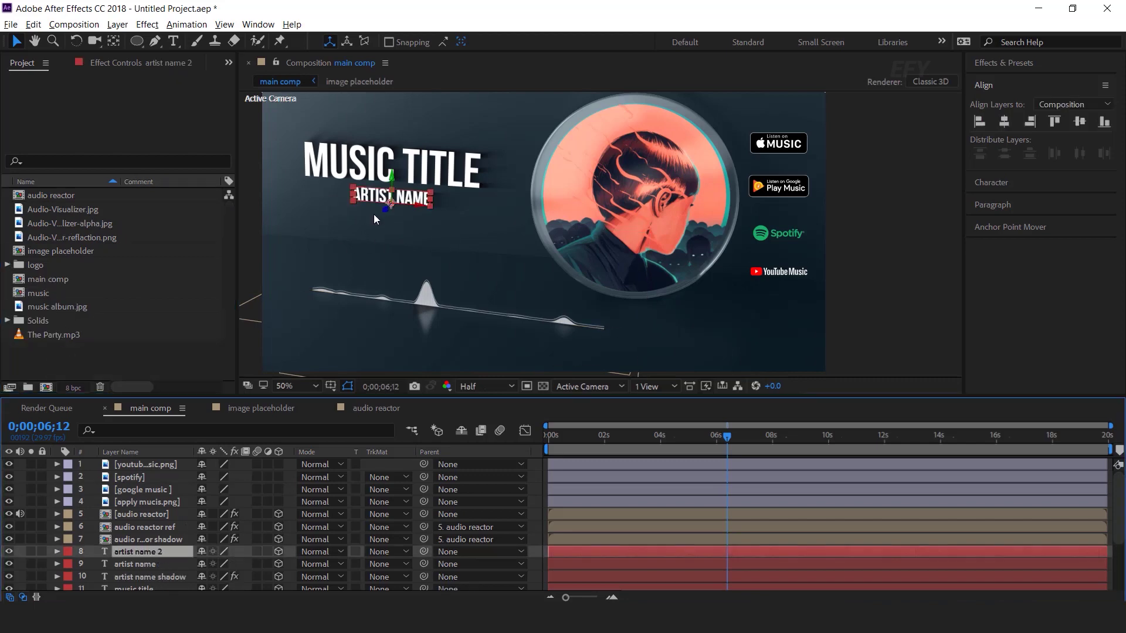
drag(414, 202, 466, 254)
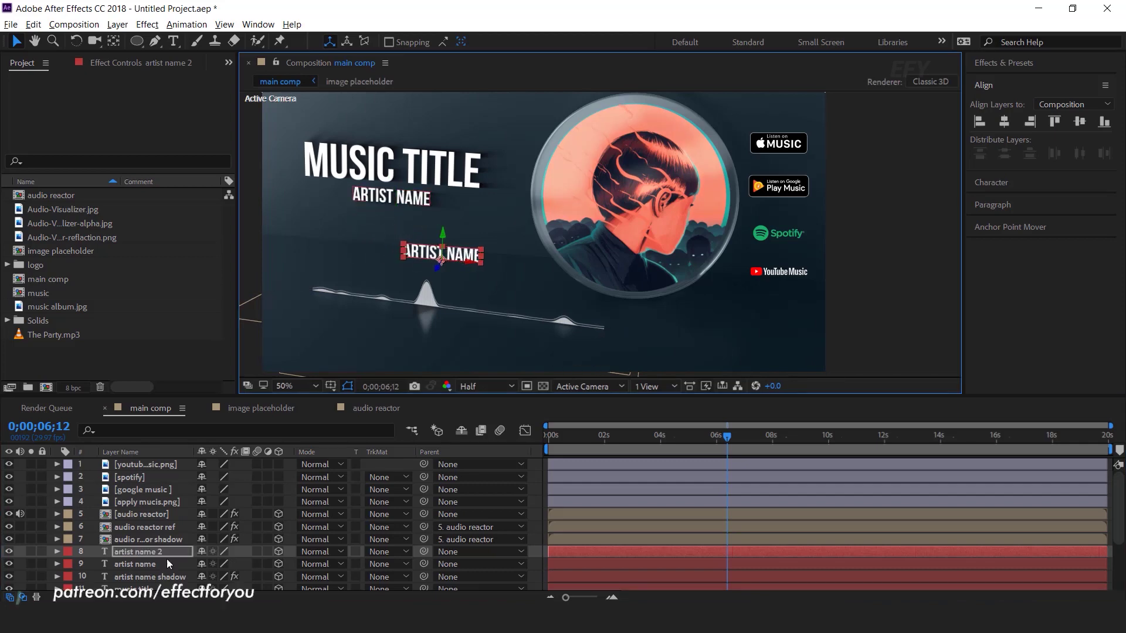
Step: Replace the duplicated artist name text with "00:00"
double_click(467, 253)
text(00:)
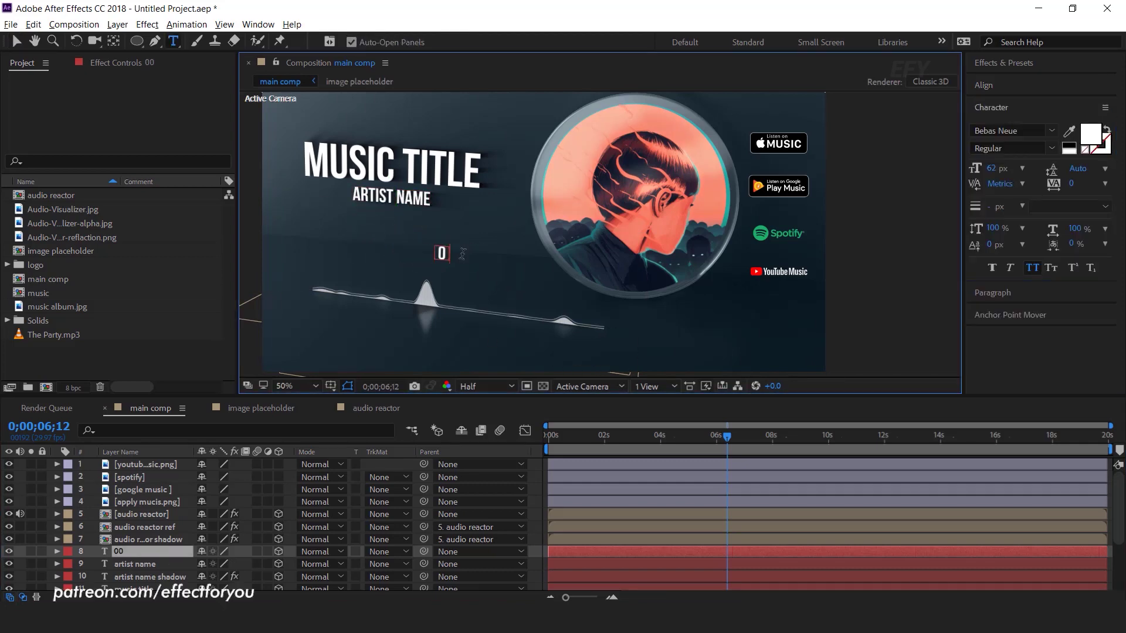
text(00)
Step: Apply a Slider Control effect to the 00:00 text layer
click(136, 551)
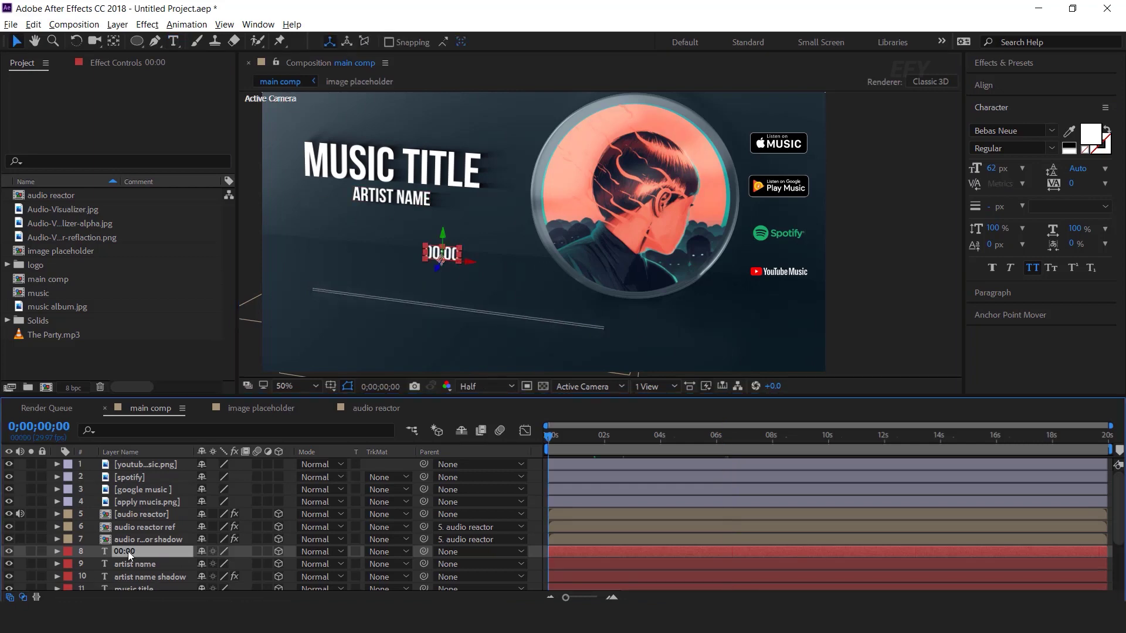
key(ctrl+space)
text(sl)
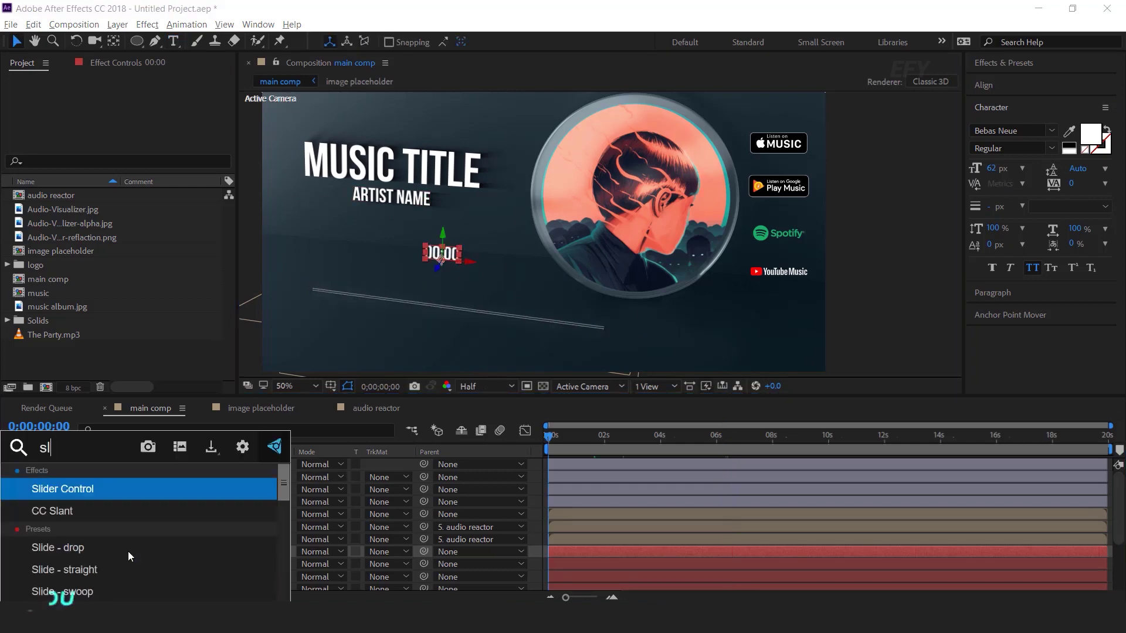
key(Escape)
Step: Expand the 00:00 layer's text properties and copy the complete padZero time expression from Notepad
scroll(128, 551, down, 1)
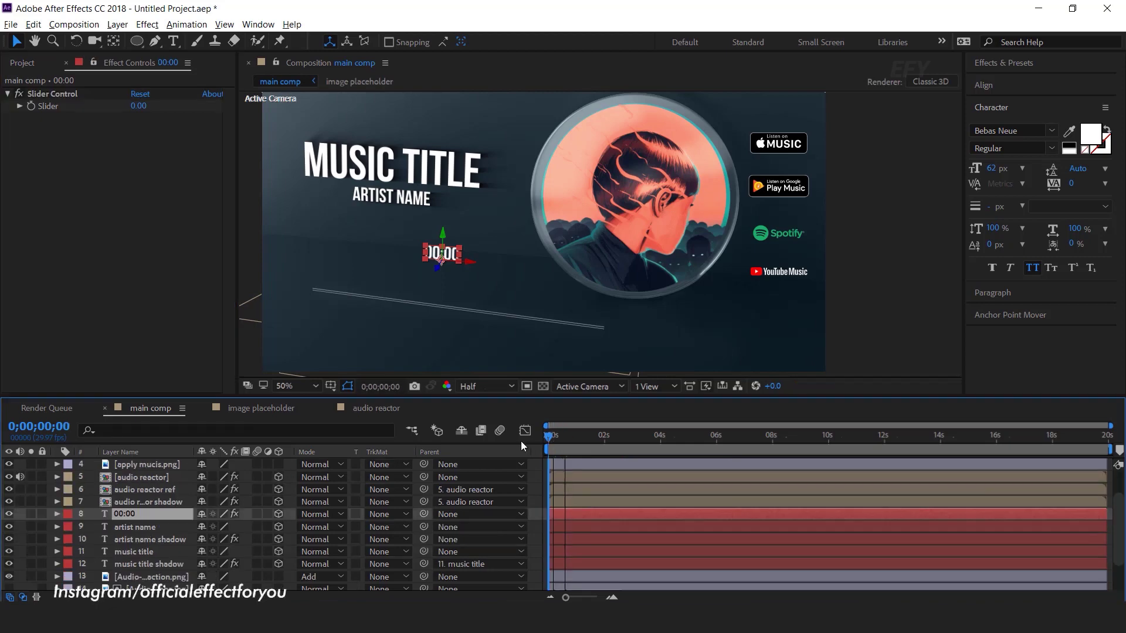
click(57, 514)
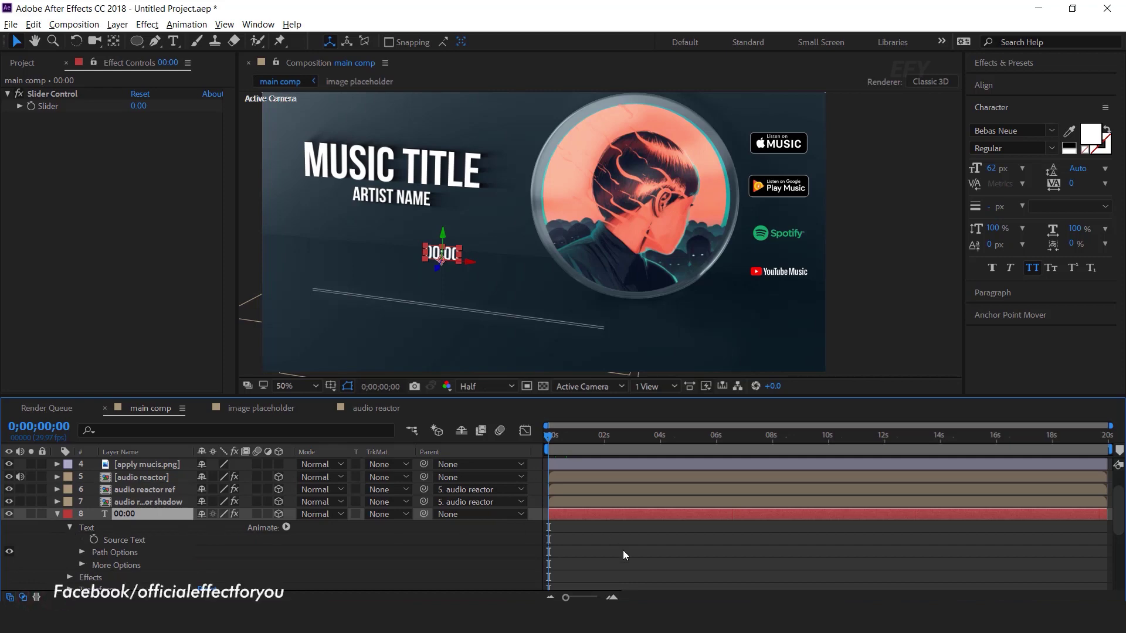
key(alt+Tab)
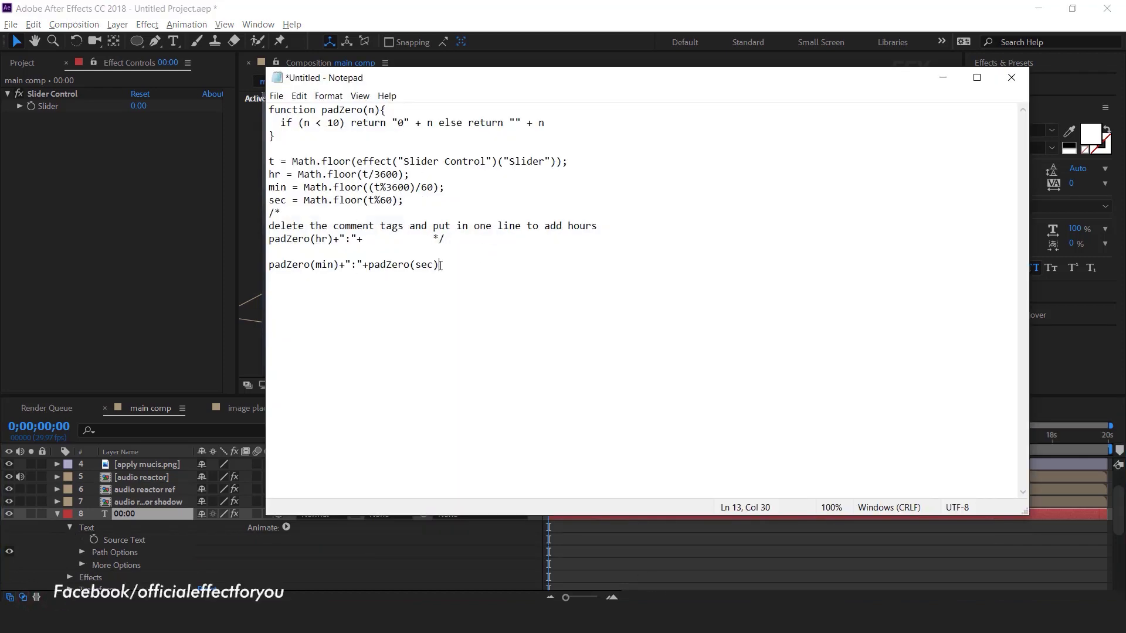
drag(444, 267, 268, 109)
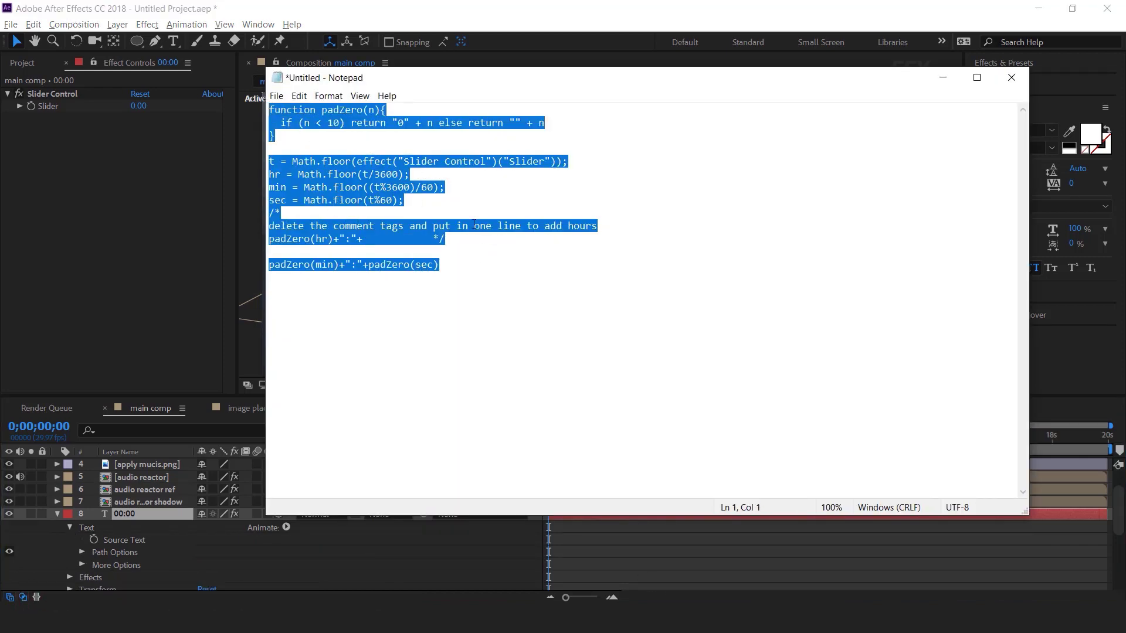
click(944, 78)
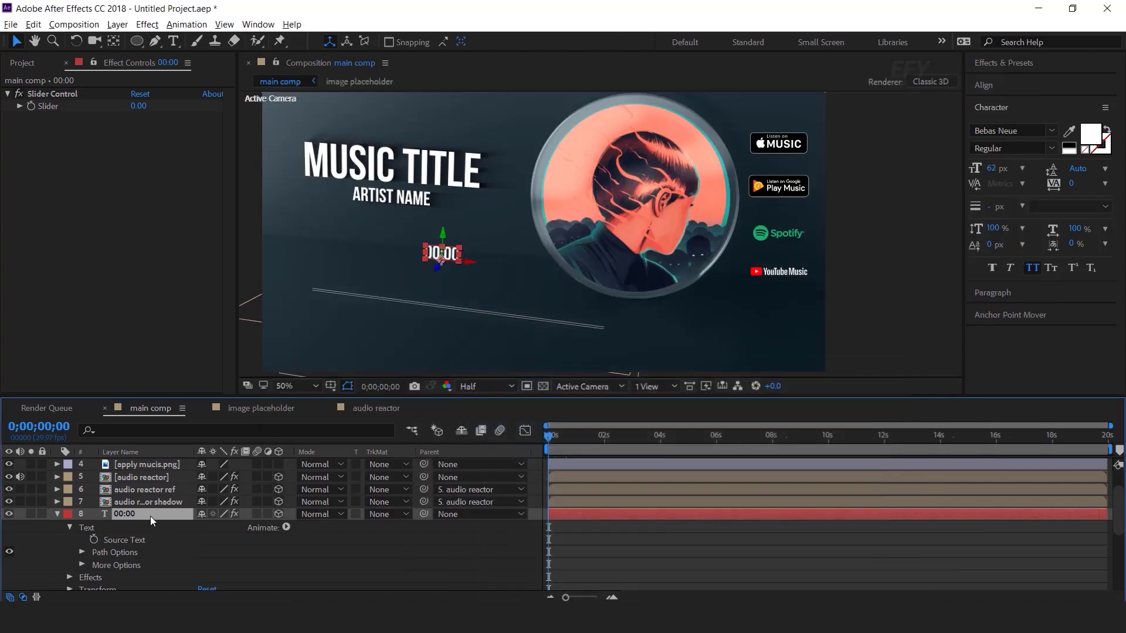
Step: Add the copied padZero minutes-and-seconds expression to the Source Text property of the 00:00 layer
alt+click(95, 543)
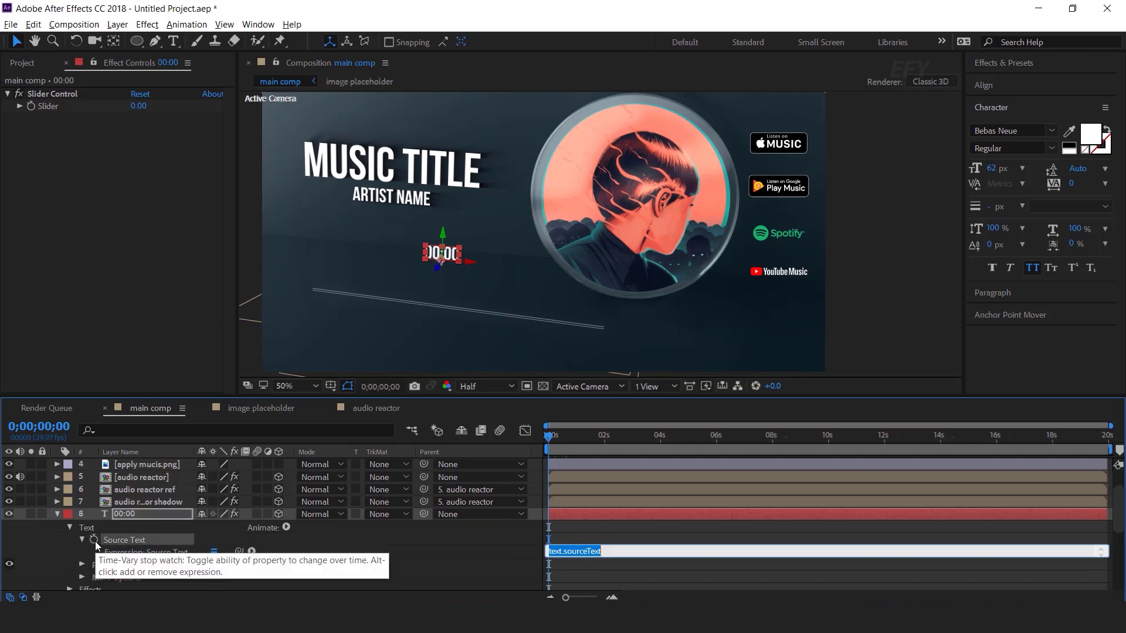
text(padZero(min)+":"+padZero(sec))
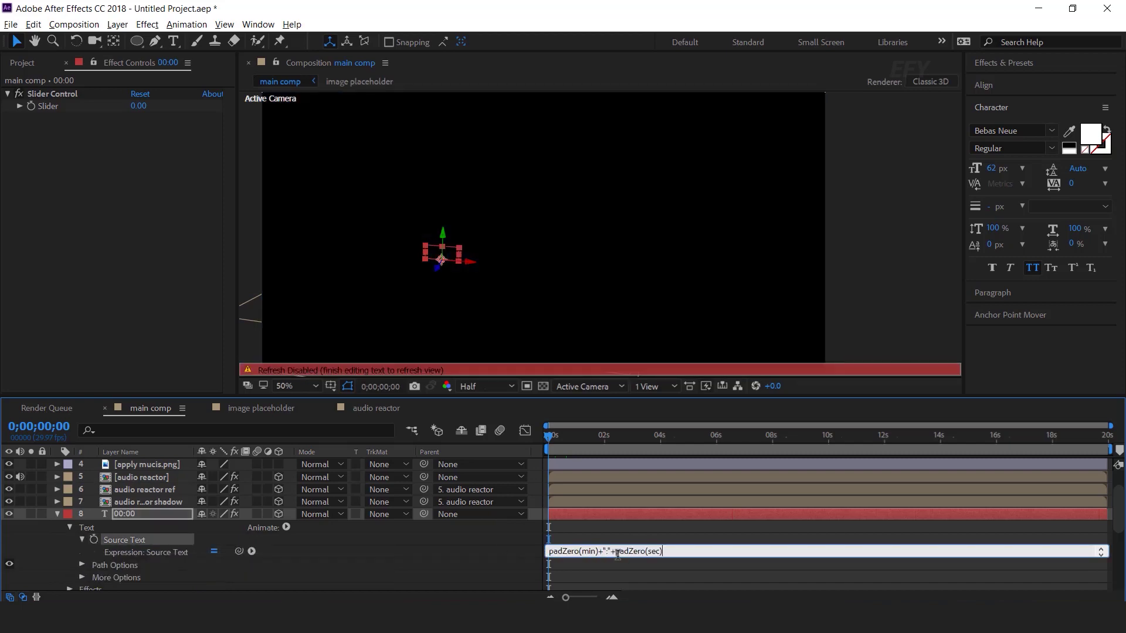
click(550, 437)
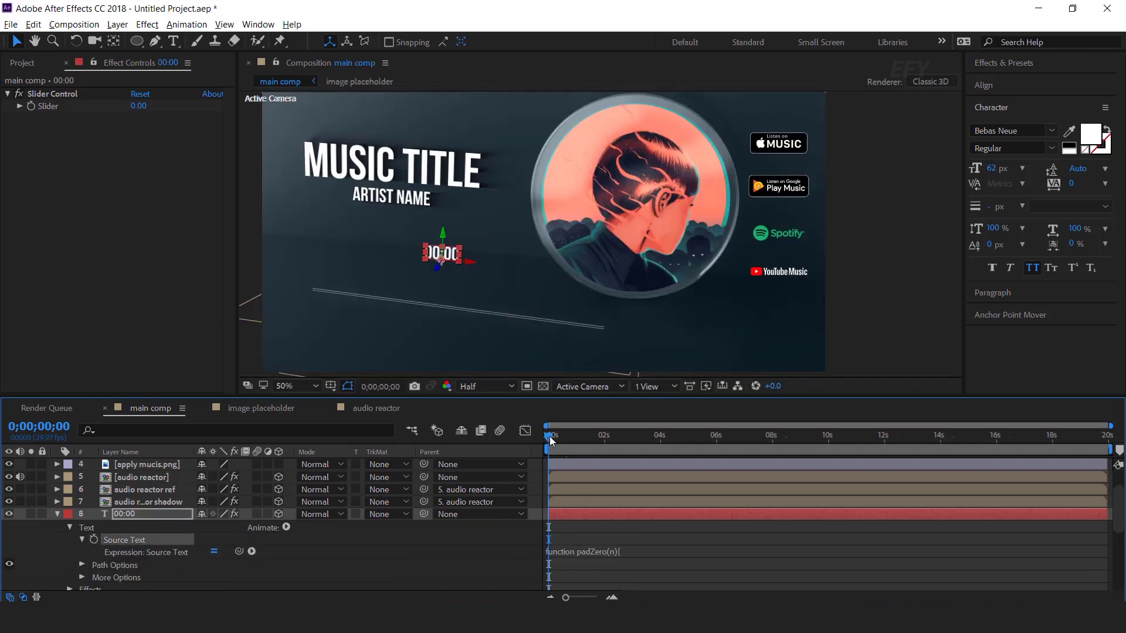
Step: Test the time counter by scrubbing the timeline and trying Slider values of 42, 39 and 60
drag(562, 432, 617, 437)
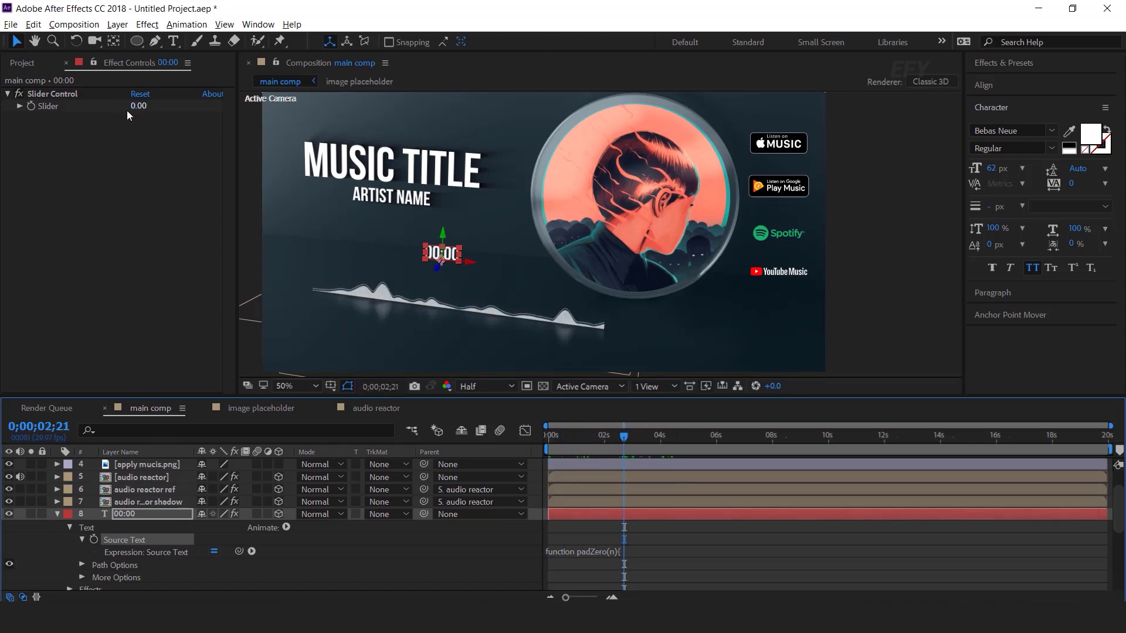
drag(139, 110, 176, 108)
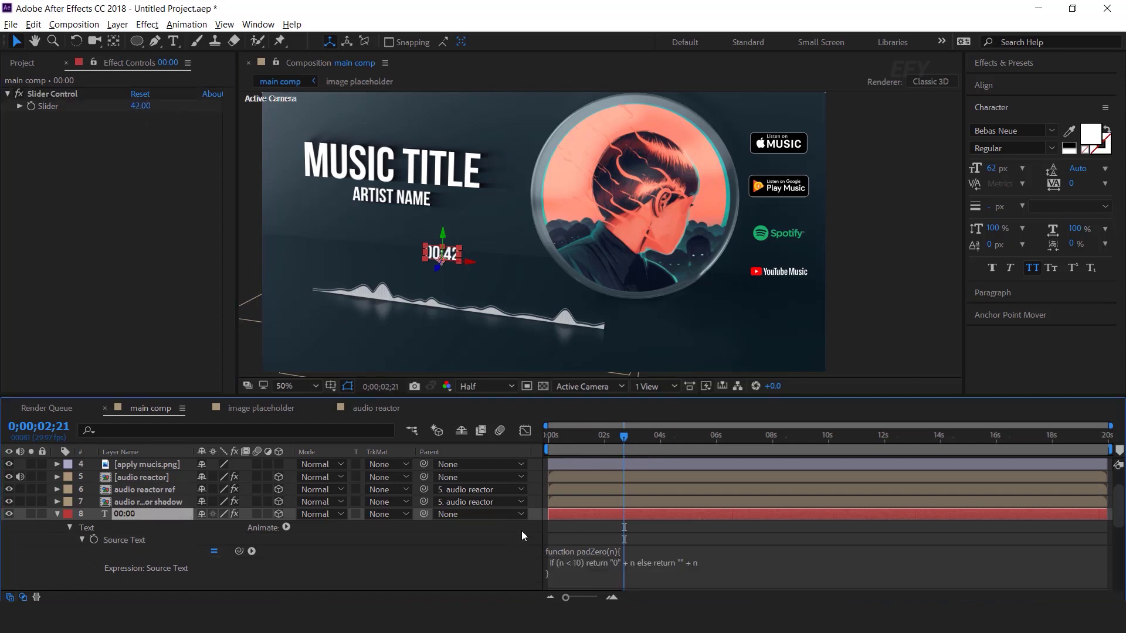
click(533, 512)
drag(141, 105, 140, 105)
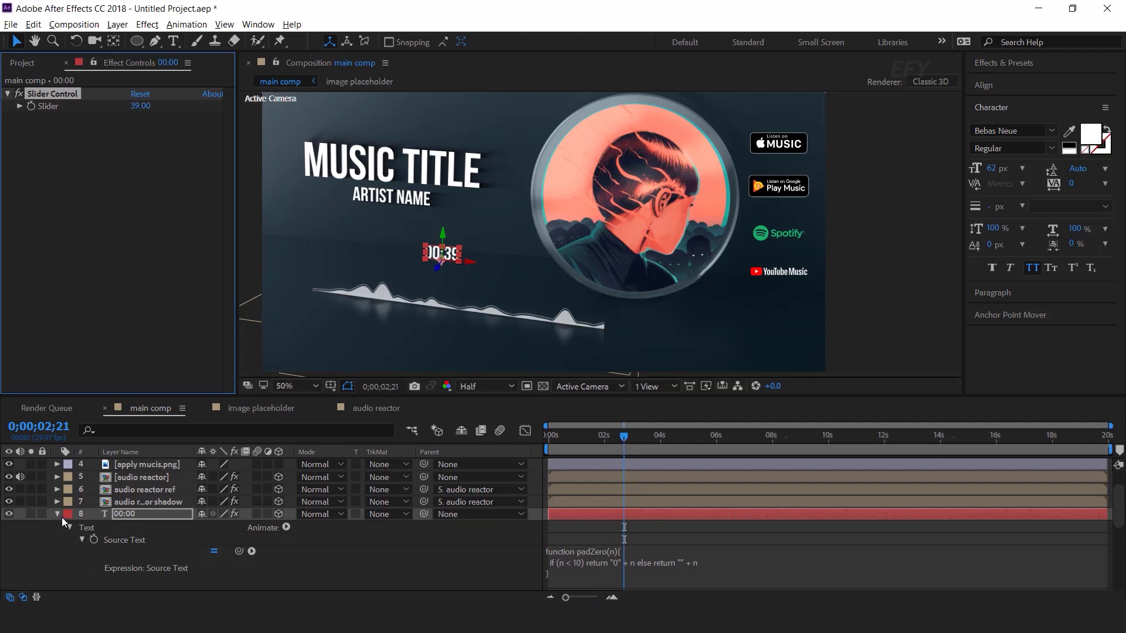
drag(619, 439, 512, 442)
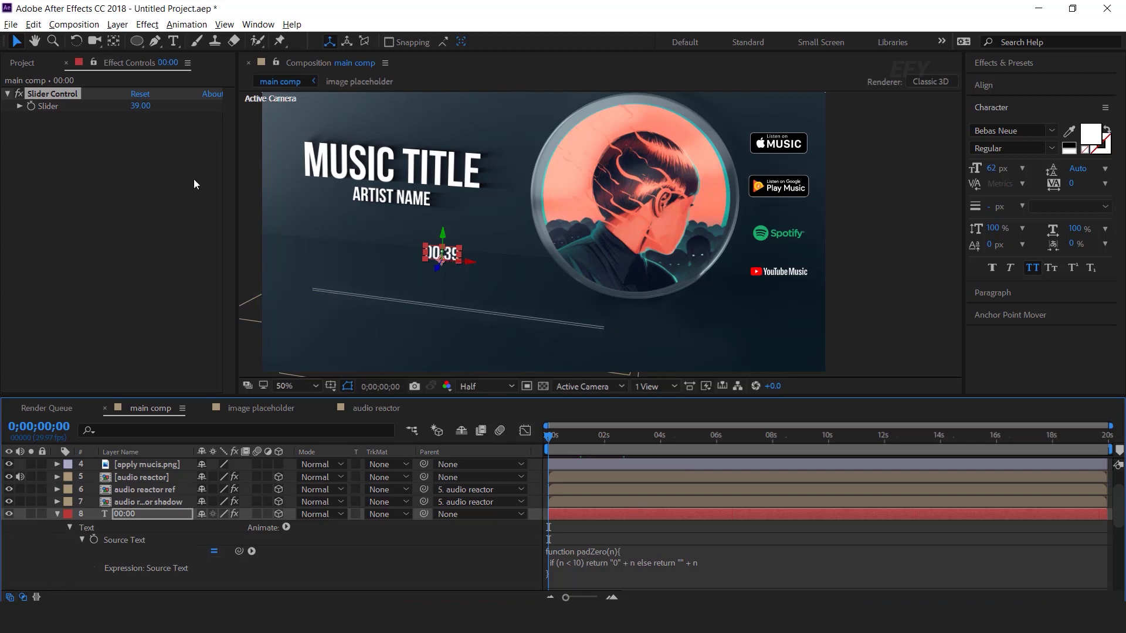
click(140, 106)
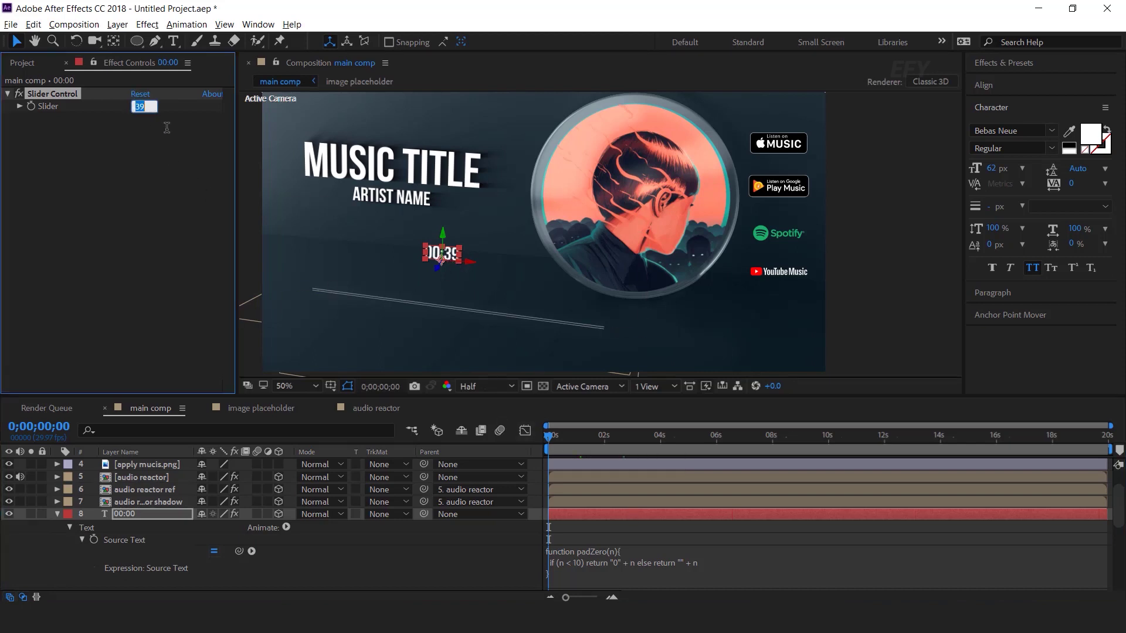
key(Return)
click(519, 431)
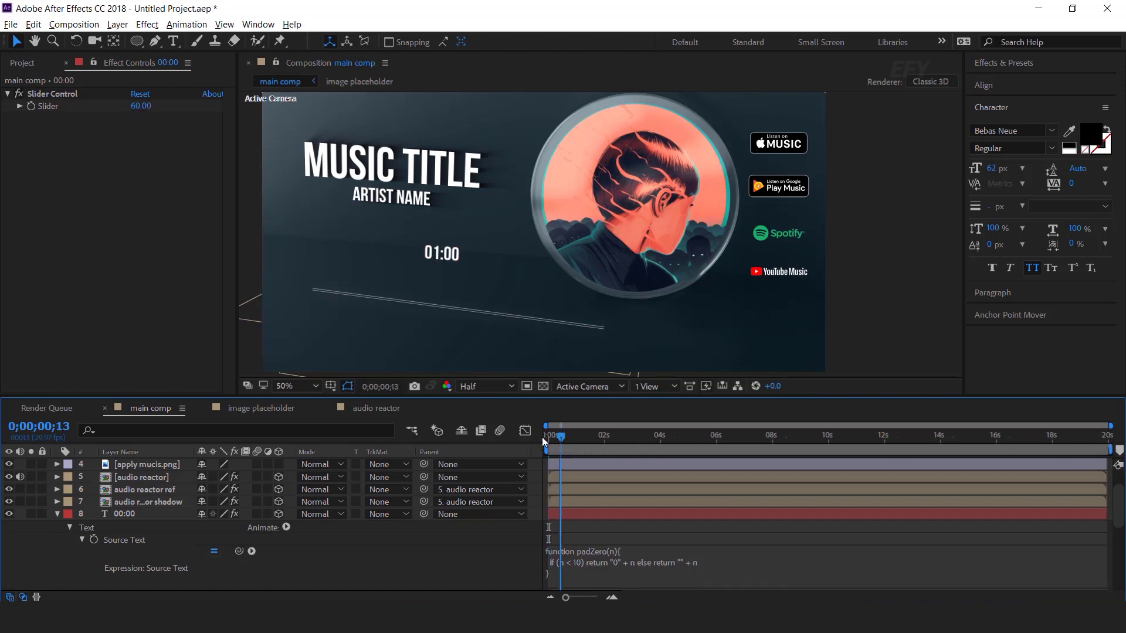
Step: Keyframe the counter's Slider from 0 at 0;00;00;00 to 20 at 0;00;19;29, then collapse the layer and scrub to check
click(141, 106)
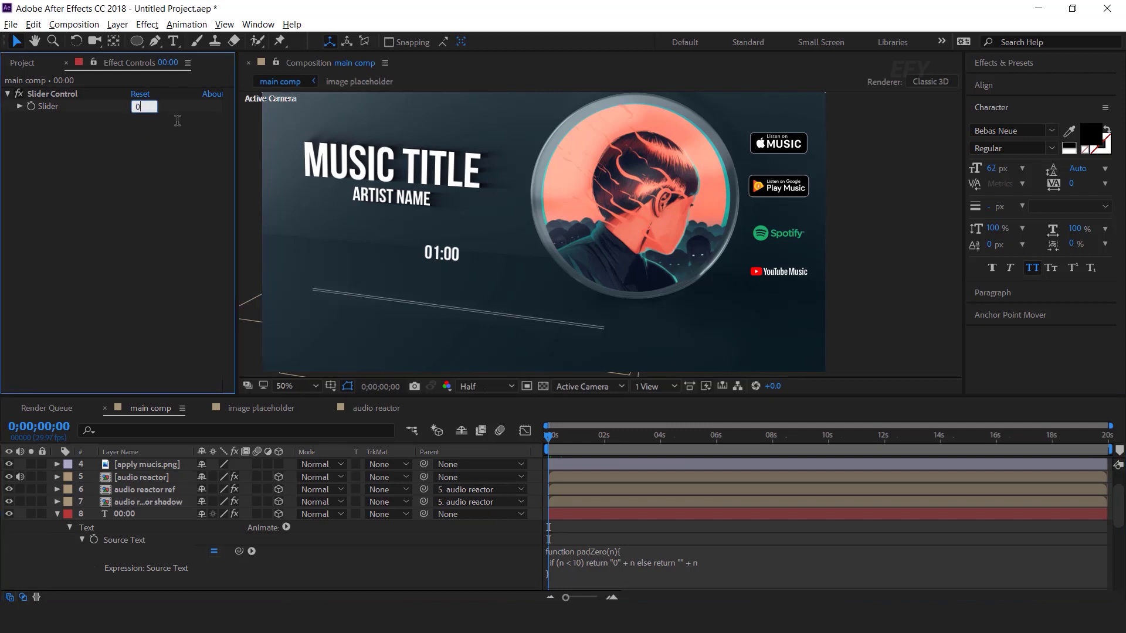
text(0)
key(Return)
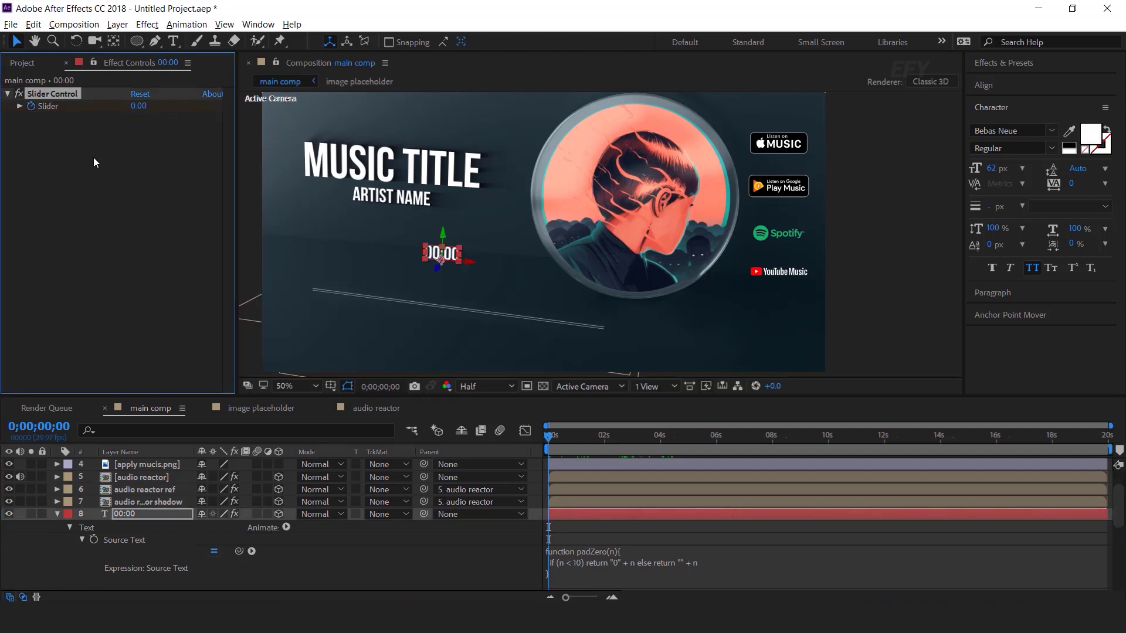
drag(552, 437, 1106, 437)
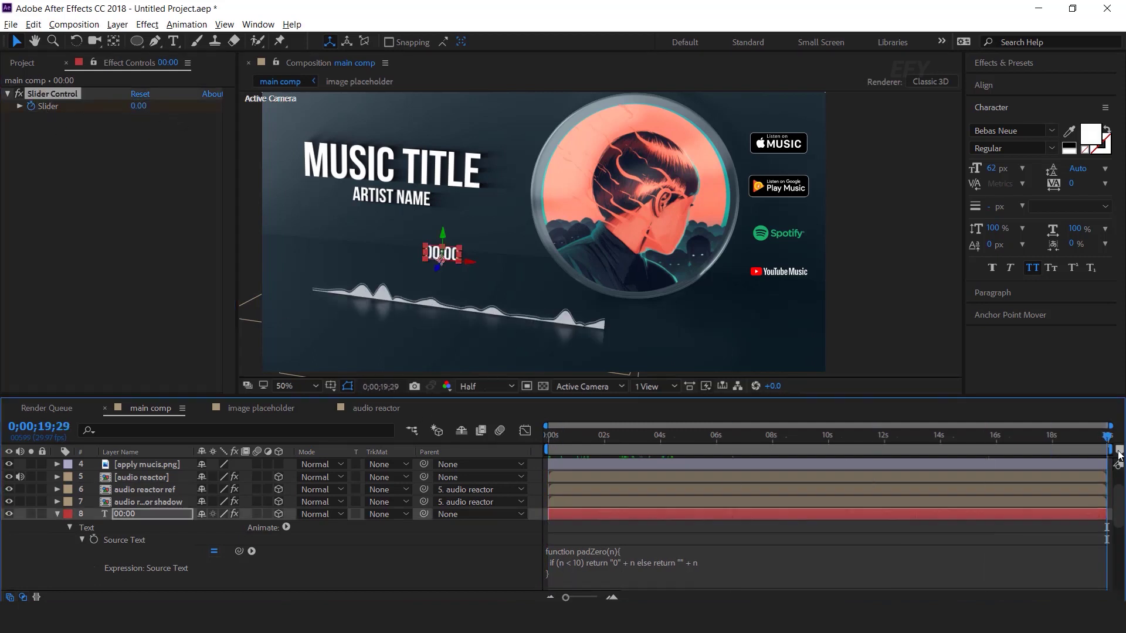
click(141, 107)
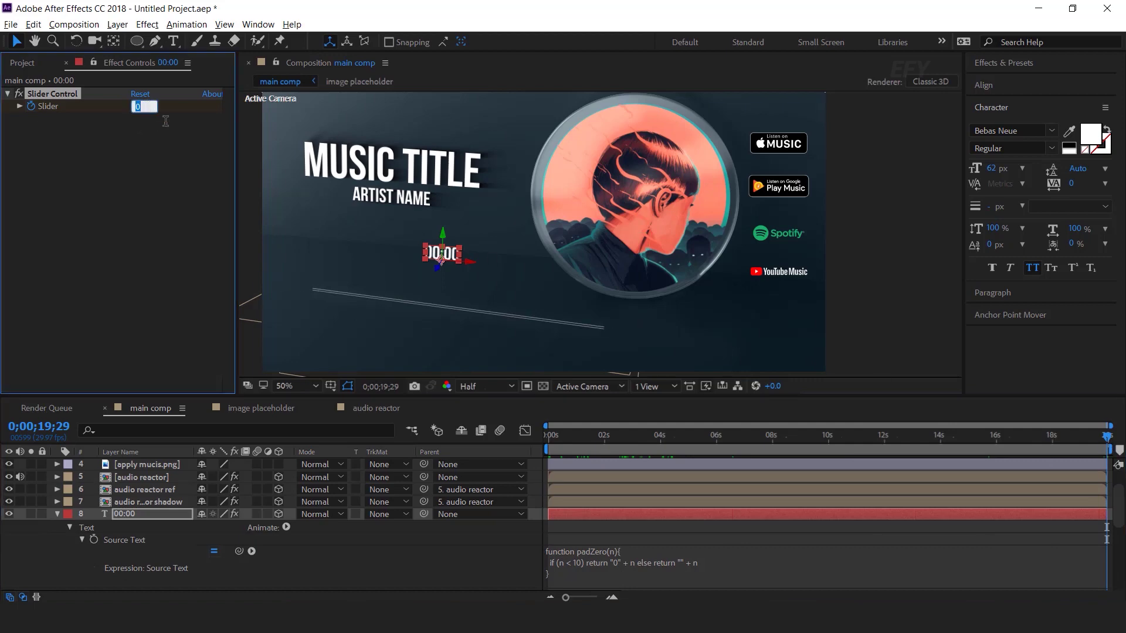
key(Return)
click(30, 533)
click(56, 514)
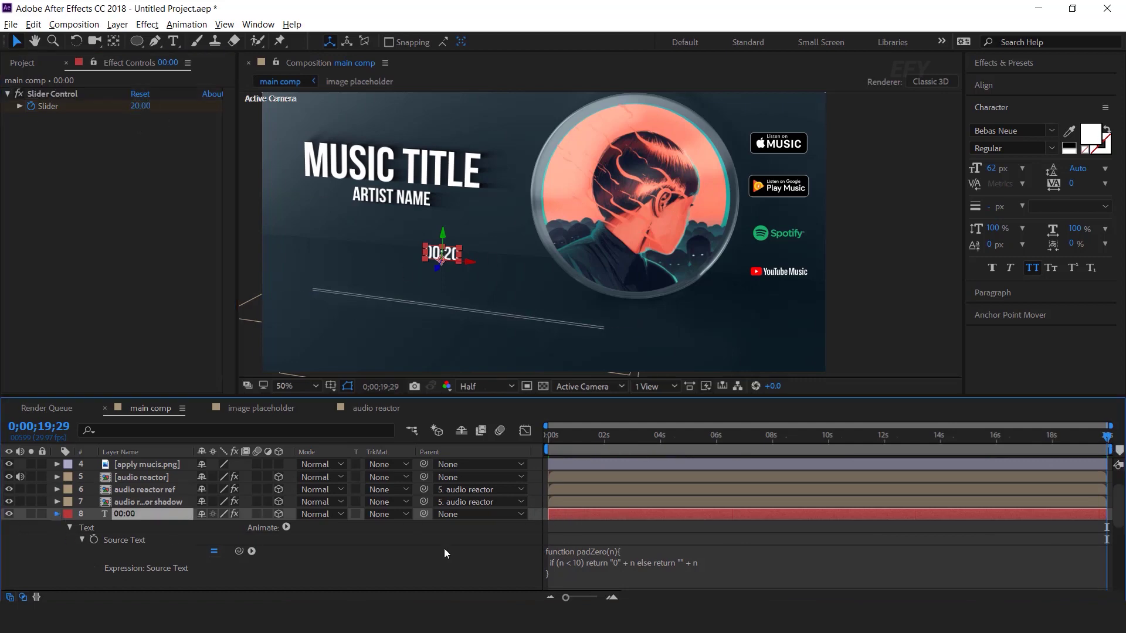
click(533, 516)
drag(558, 436, 707, 438)
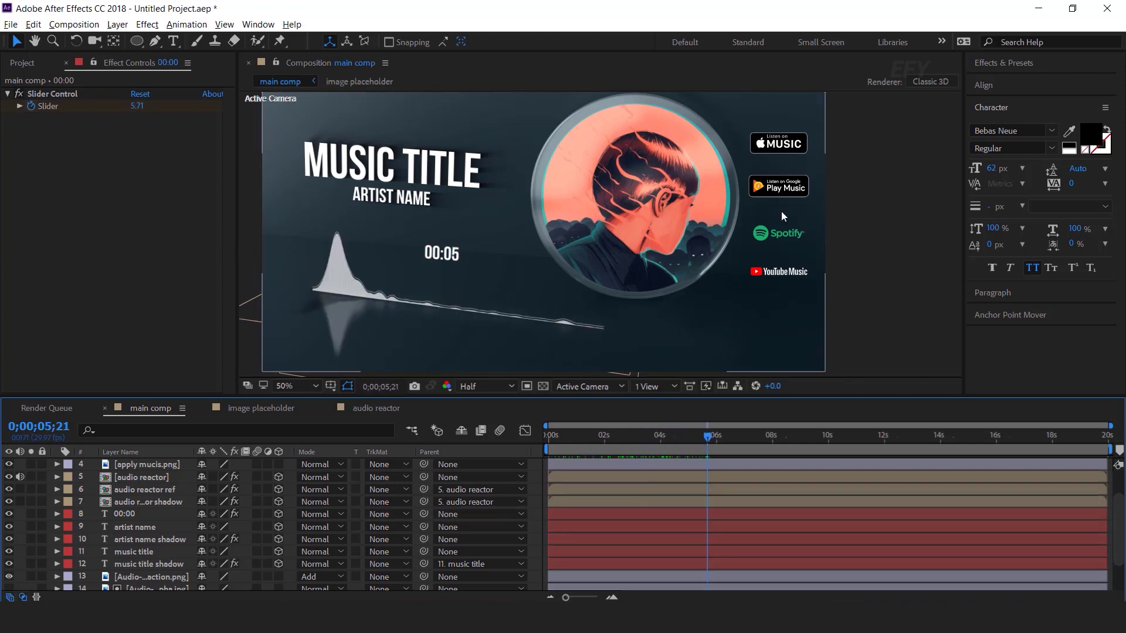
Step: Rename the adjustment layer directly above the Audio-Visualizer background image to "cc"
key(shift+/)
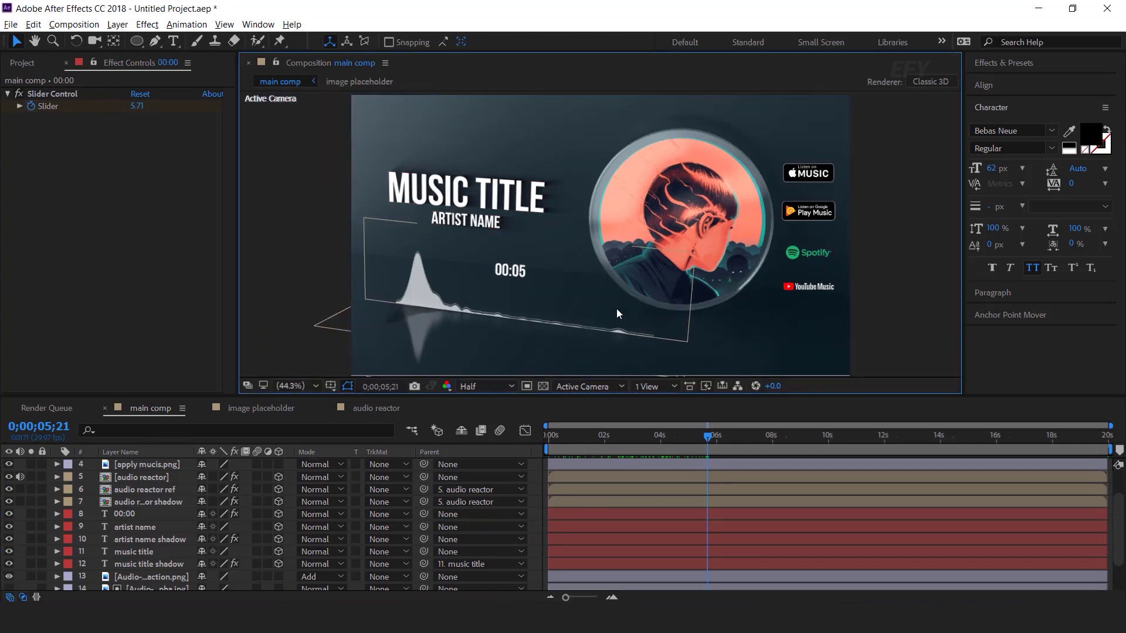
scroll(156, 567, down, 3)
click(160, 576)
key(Return)
text(cc)
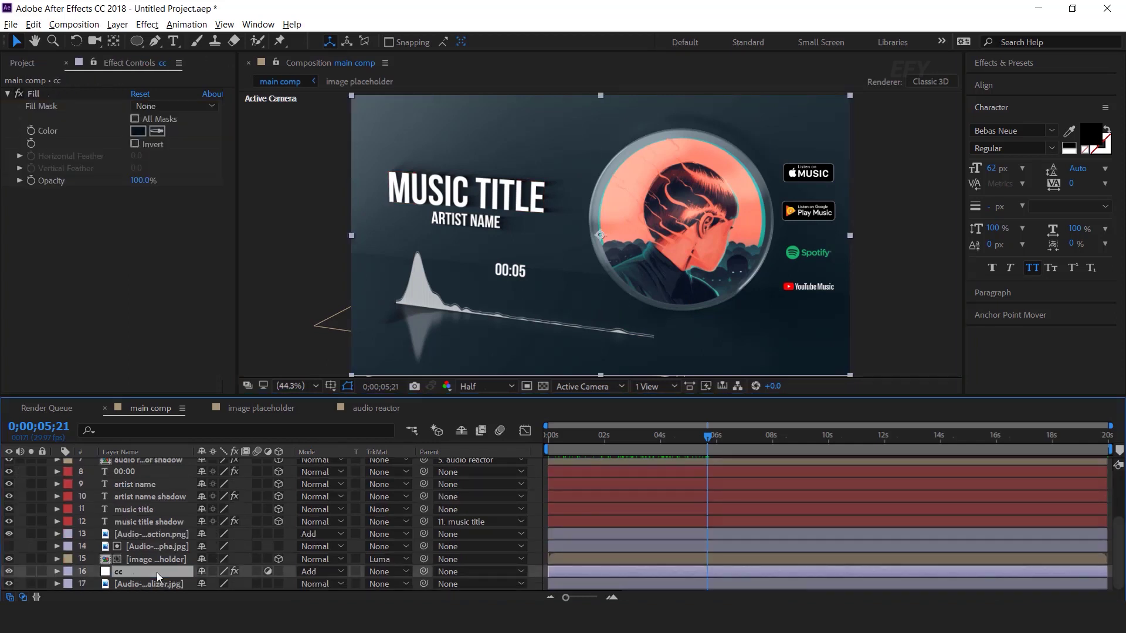
Step: Change the Fill color of the cc adjustment layer to dark blue 00161F and check it at other frames
click(136, 131)
drag(255, 159, 255, 103)
mouse_move(227, 253)
mouse_down()
mouse_move(236, 235)
mouse_move(237, 251)
mouse_up()
drag(176, 61, 108, 55)
drag(194, 96, 200, 164)
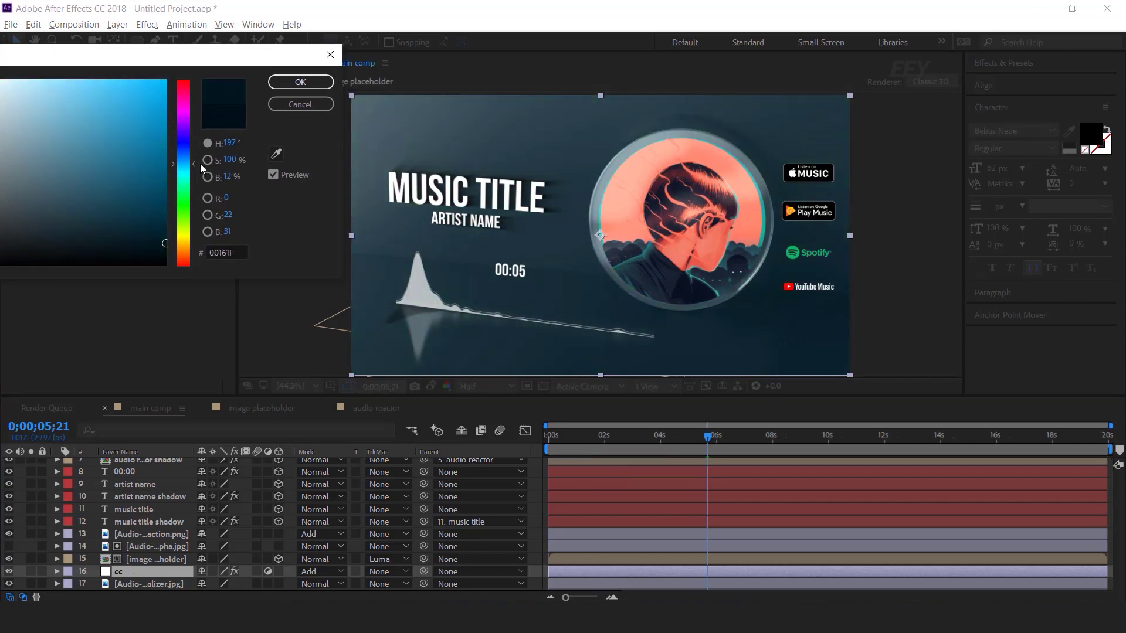
click(300, 82)
click(712, 438)
drag(723, 436, 692, 435)
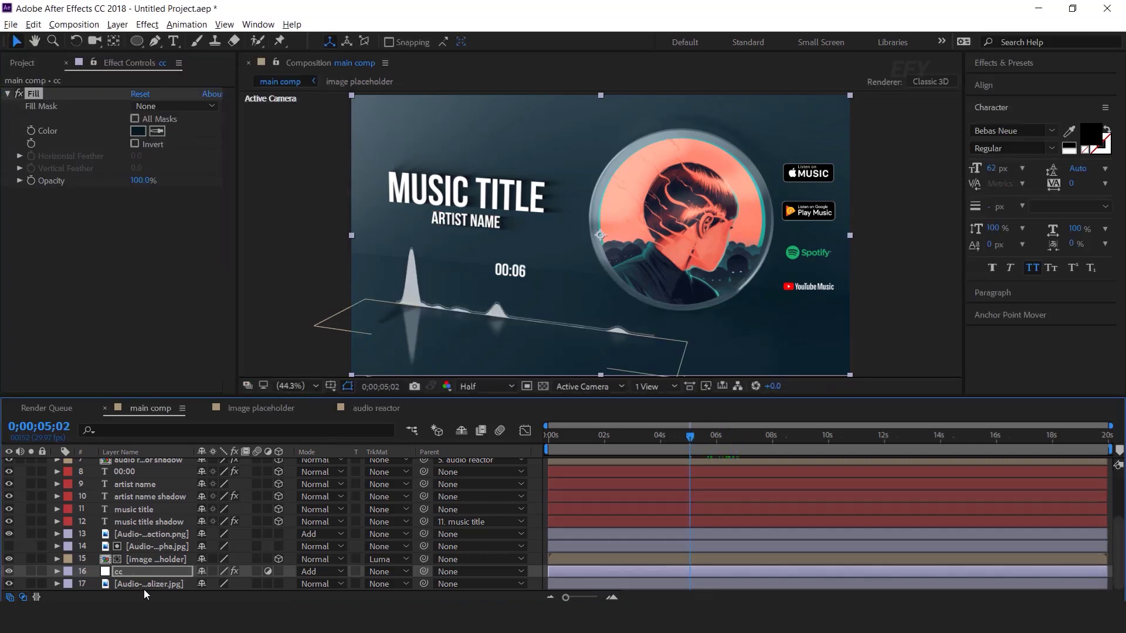
Step: Duplicate the 00:00 layer, move the copy beneath the original, and rename it "00:2 shadow"
click(134, 473)
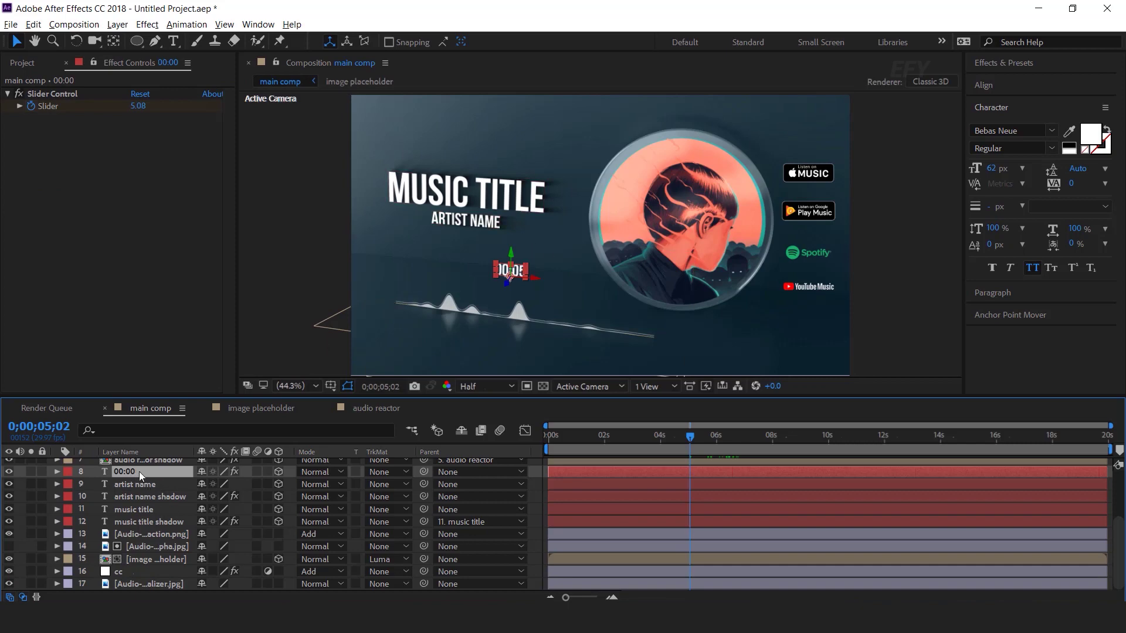
key(ctrl+d)
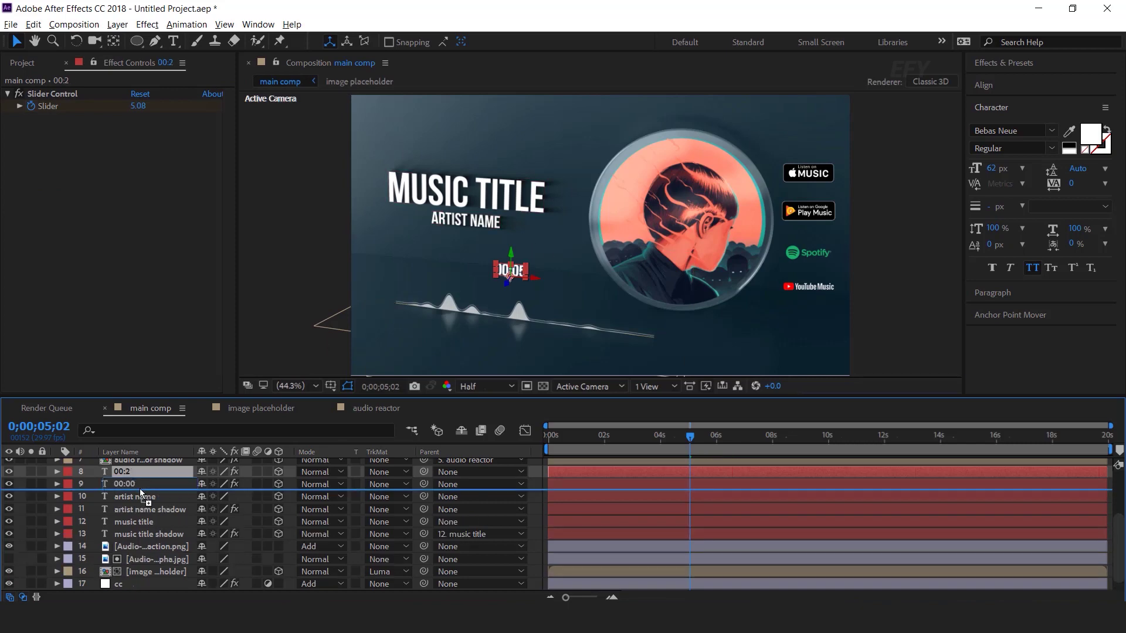
drag(135, 470, 194, 486)
key(Return)
text(shadow)
key(Return)
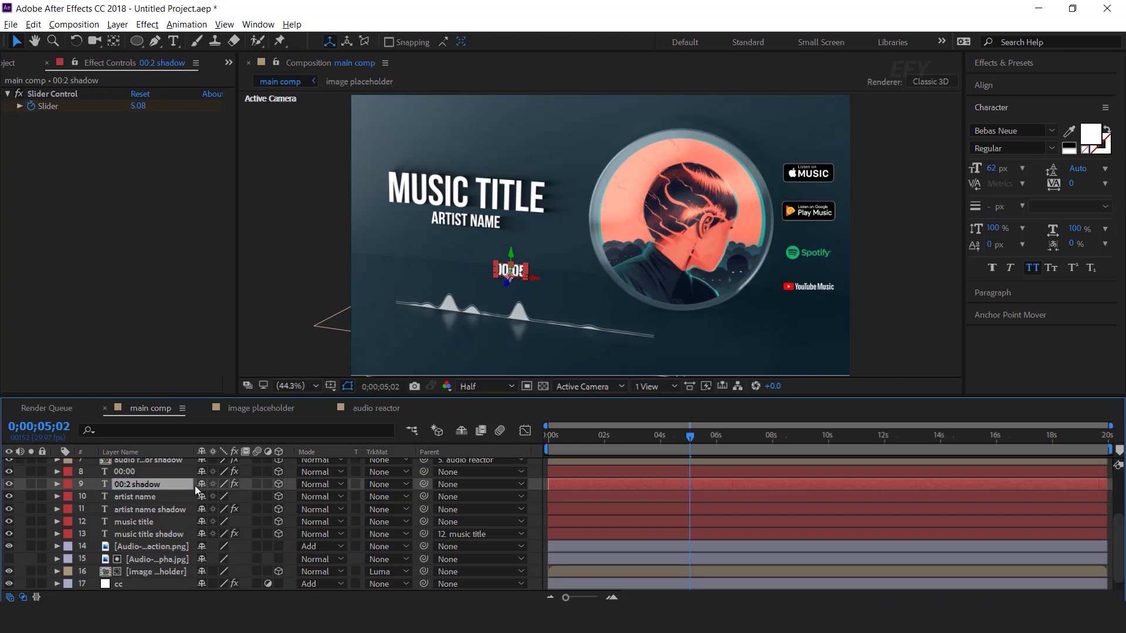
Step: Apply a Fill effect to the 00:2 shadow layer and set its color to near-black
key(ctrl+space)
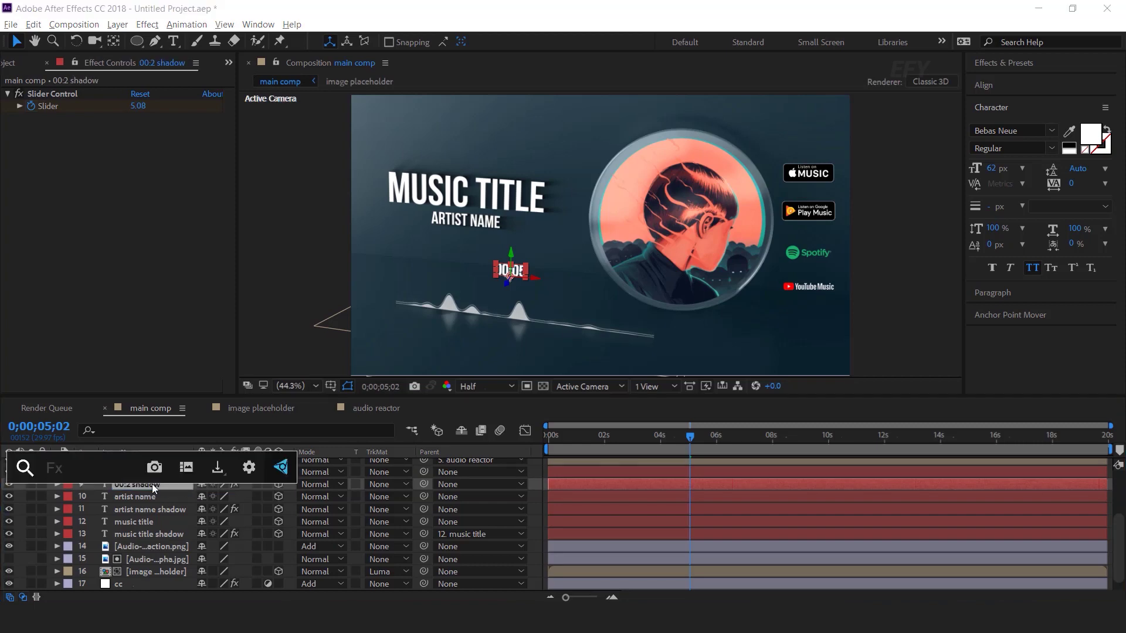
text(fill)
key(Return)
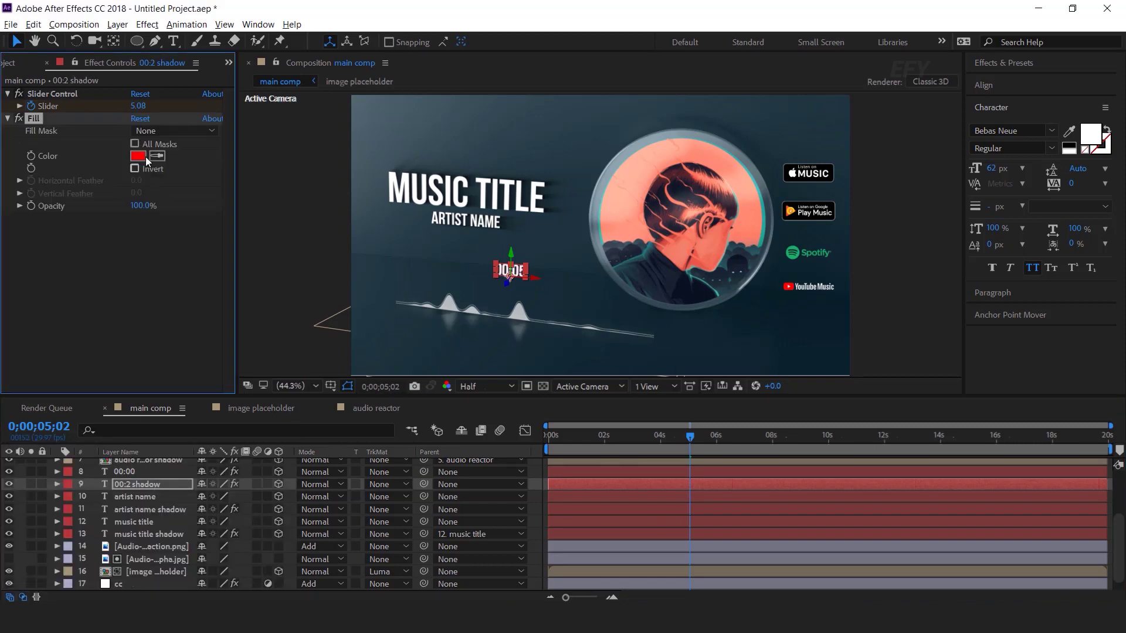
click(138, 156)
drag(117, 51, 160, 51)
click(56, 247)
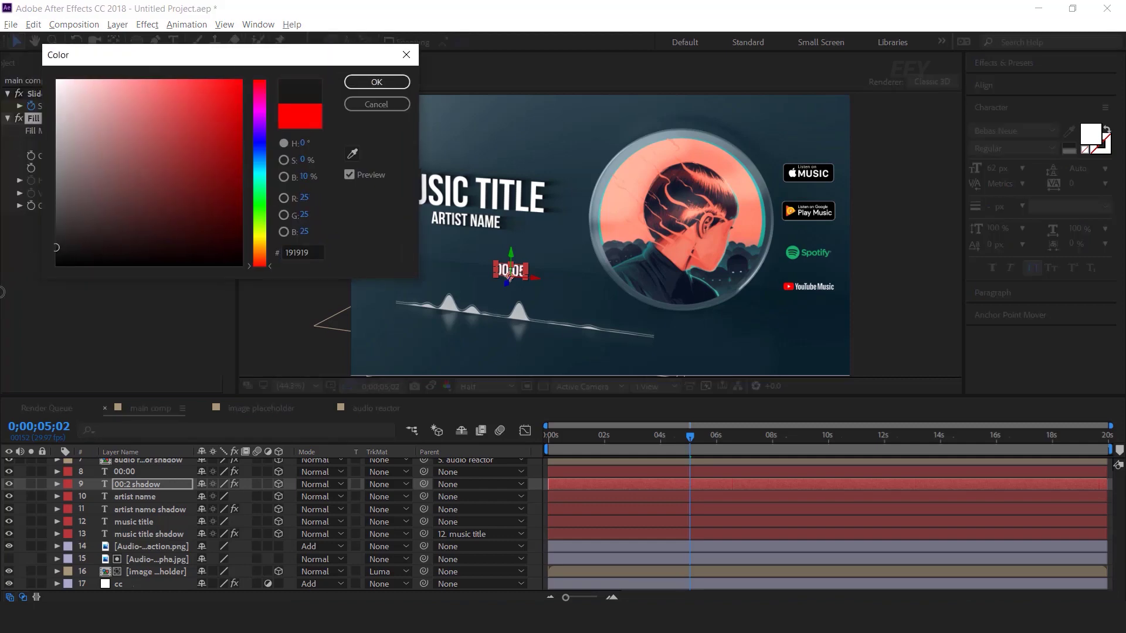
click(376, 83)
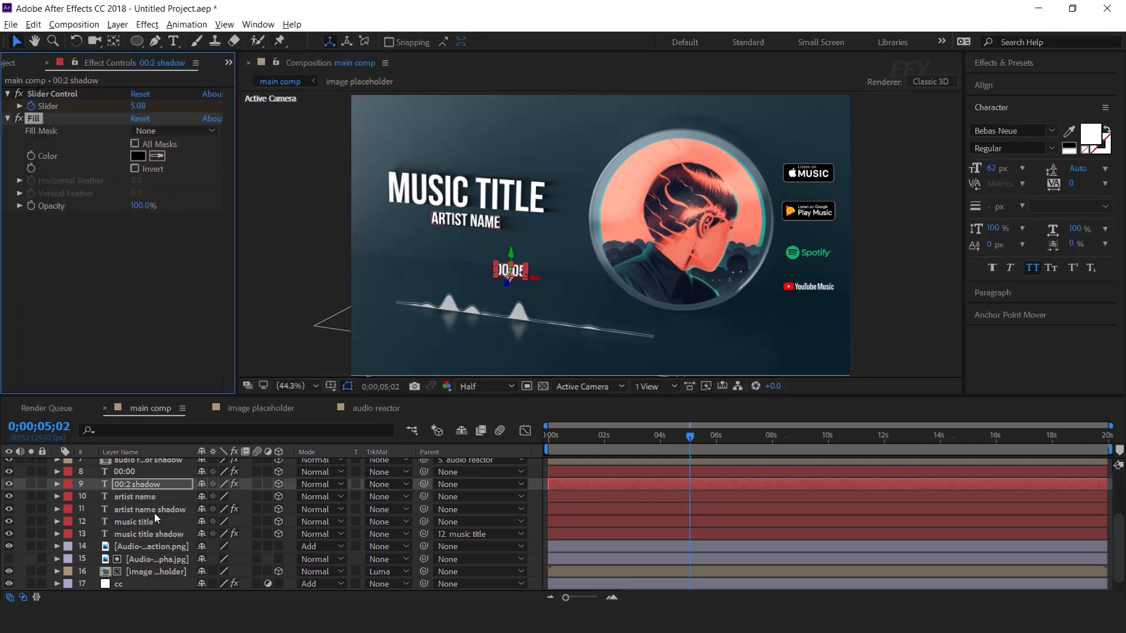
Step: Copy CC Radial Fast Blur from music title shadow to 00:2 shadow and move its center beside the counter, to about 428.6, 656.5
click(157, 535)
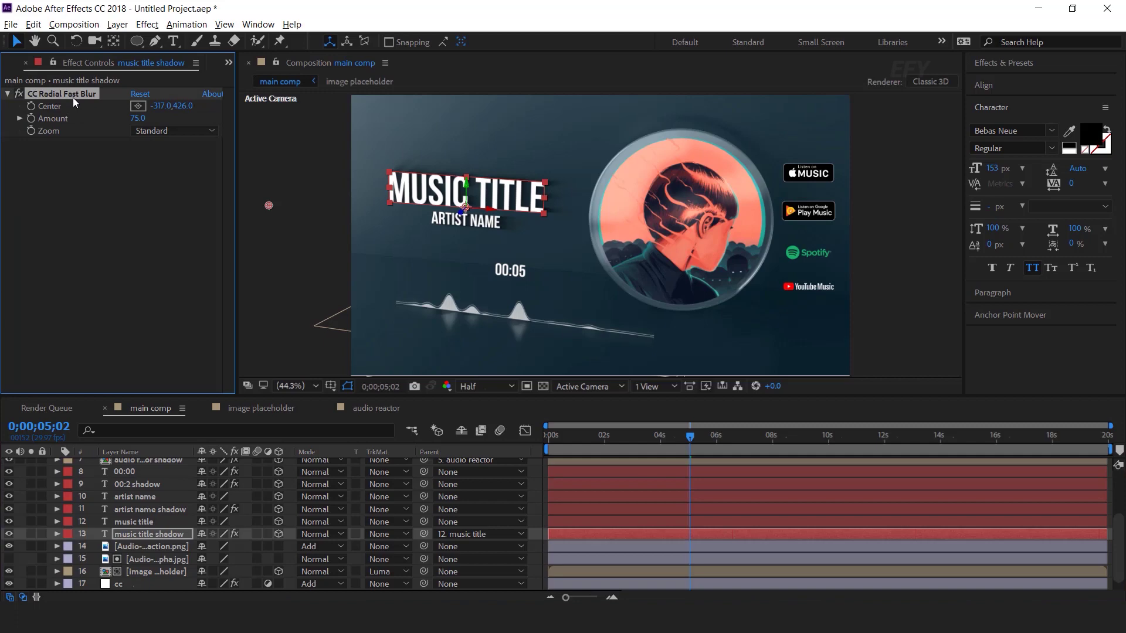
click(143, 485)
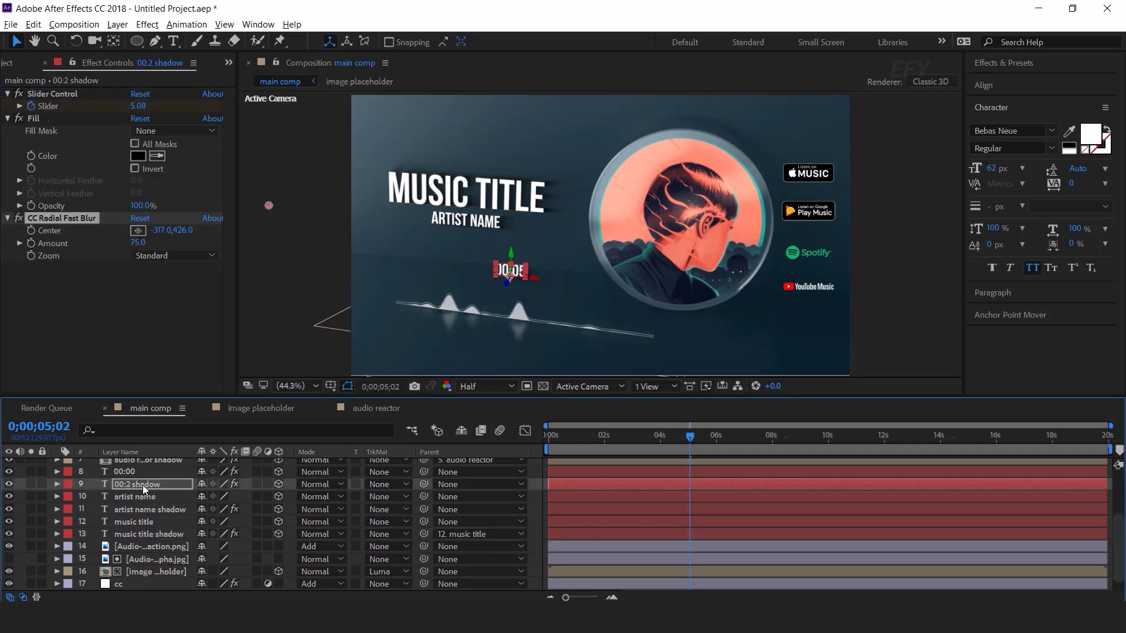
drag(269, 205, 462, 267)
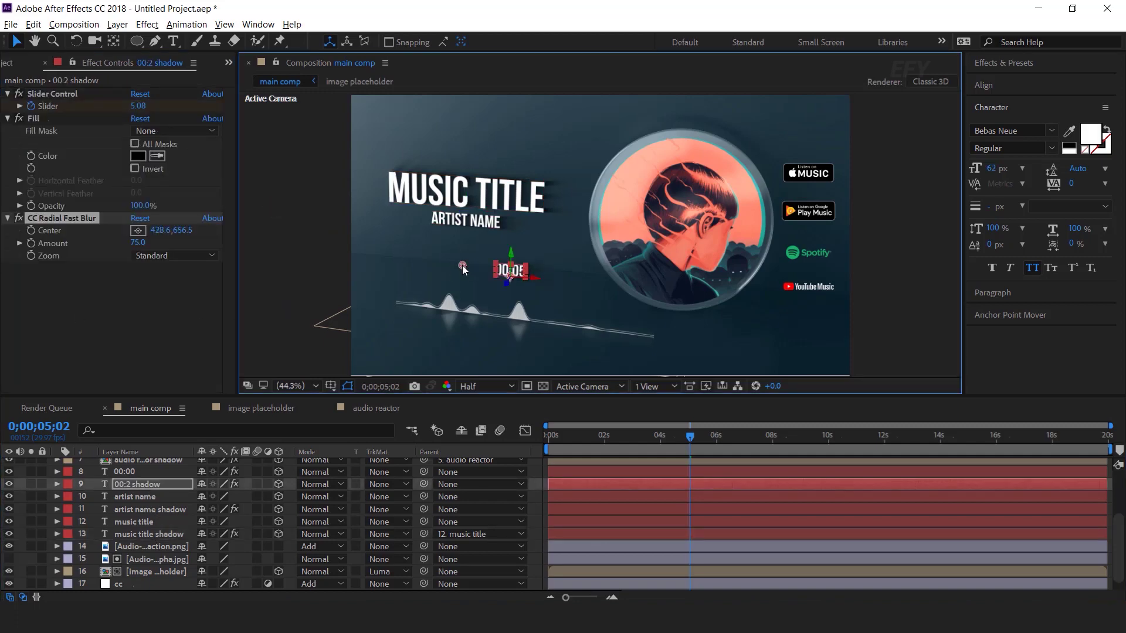
Step: Set the CC Radial Fast Blur amount on the 00:2 shadow layer to 50
drag(140, 244, 163, 261)
click(141, 243)
key(Return)
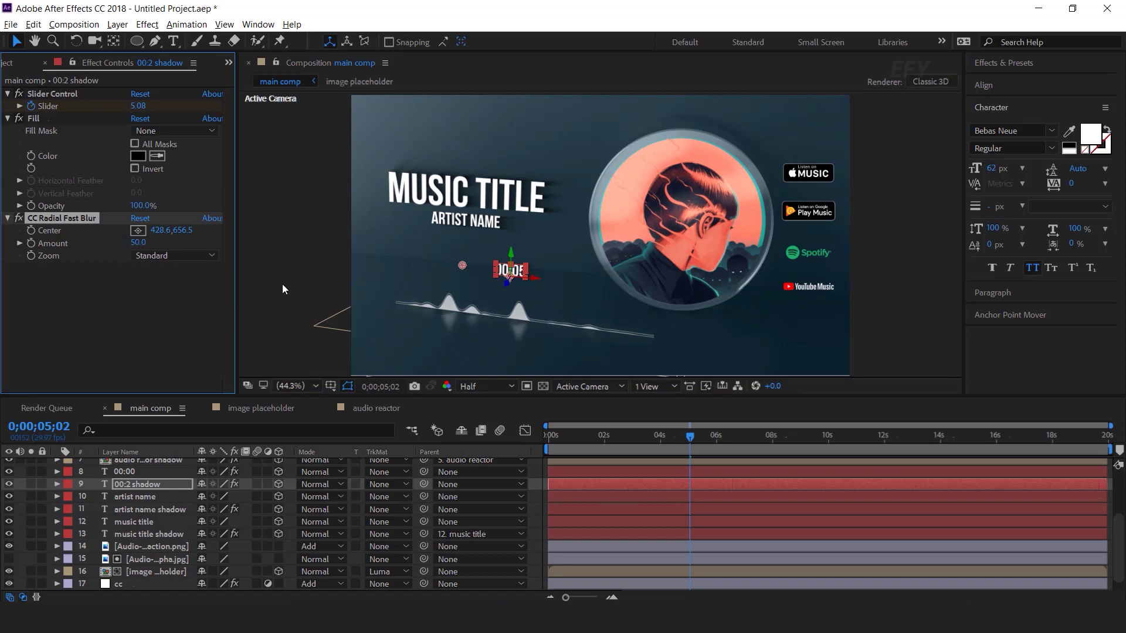
click(535, 479)
Step: Parent the 00:2 shadow layer to the 00:00 layer
scroll(508, 314, up, 3)
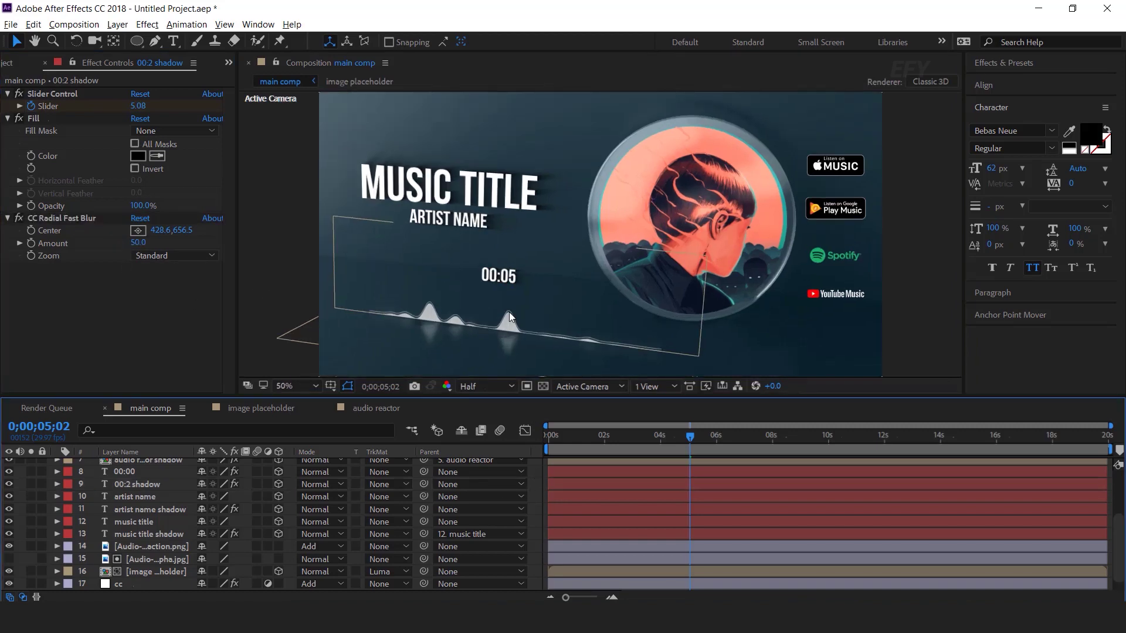
scroll(501, 312, down, 3)
scroll(133, 475, down, 1)
click(134, 475)
scroll(352, 504, up, 3)
drag(424, 509, 129, 497)
Step: Scale the 00:00 text layer up to 137%
click(133, 495)
key(s)
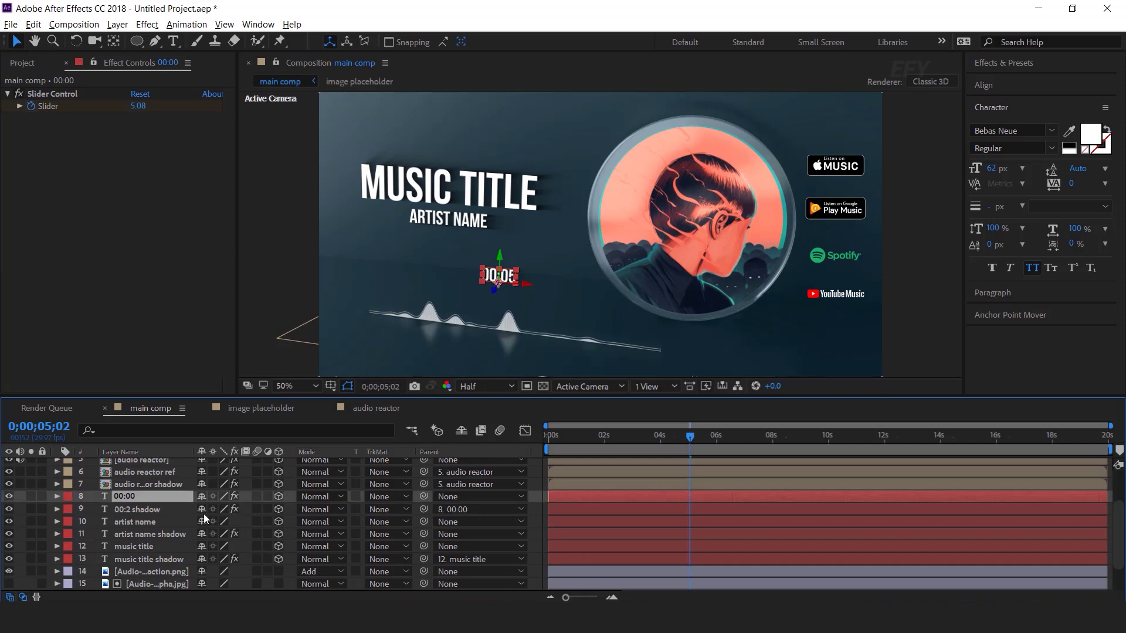
drag(269, 509, 287, 508)
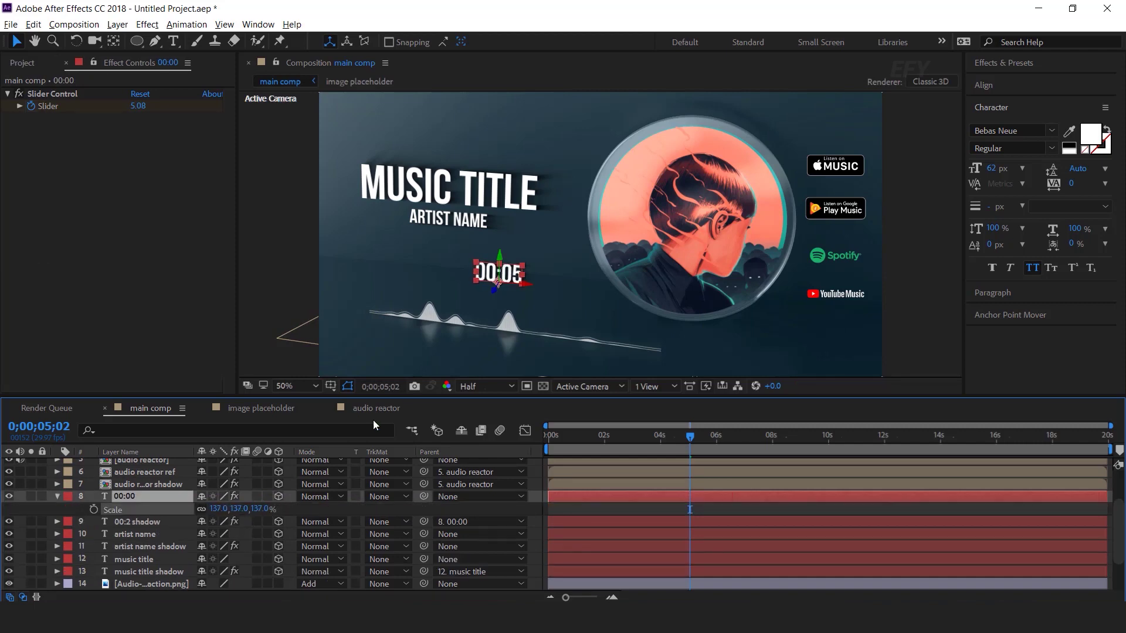
Step: Play back the main comp from the start at full resolution in a maximized composition view
click(548, 435)
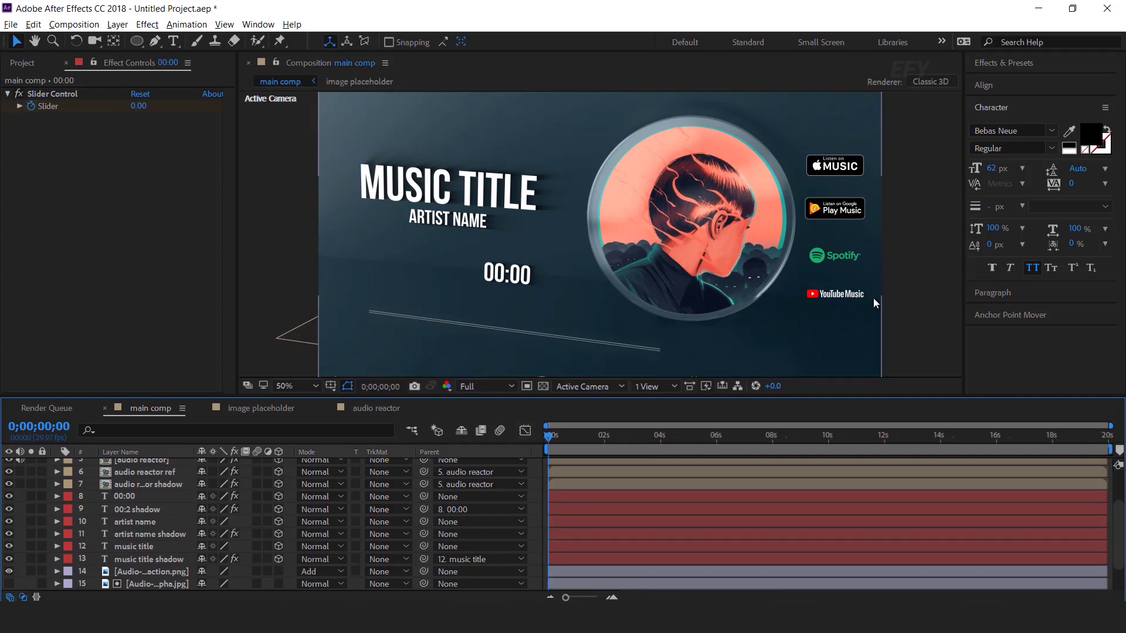
key(space)
key(grave)
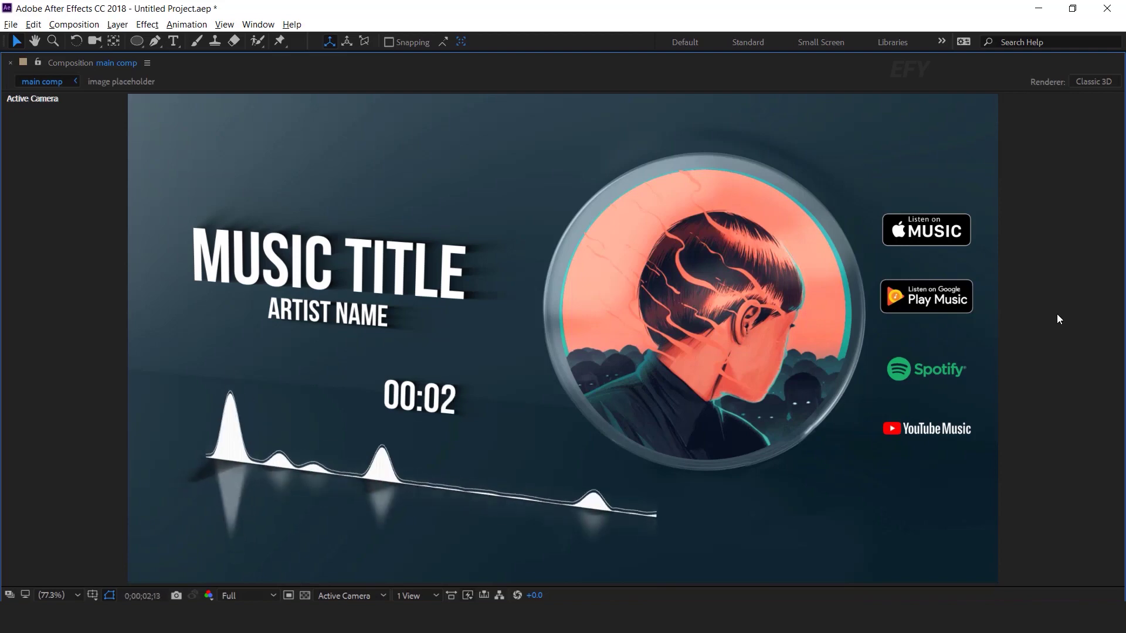